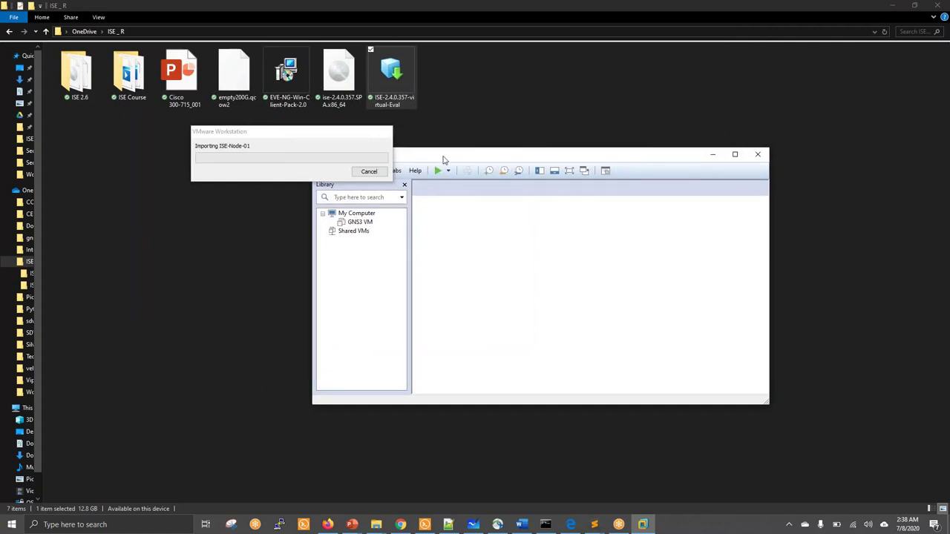
Move the VMware Workstation window aside and check the file properties of the ISE-2.4.0.357-virtual-Eval package.
drag(456, 157, 579, 117)
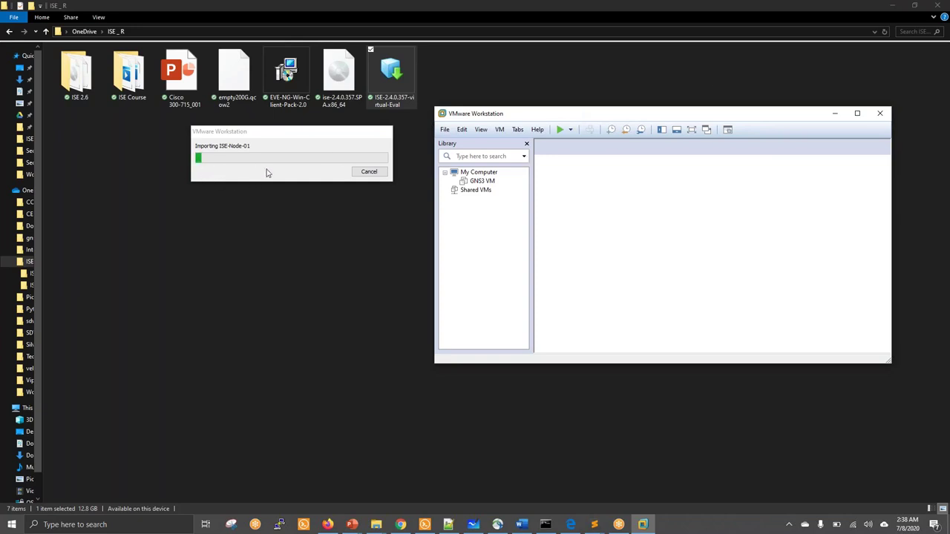
click(397, 81)
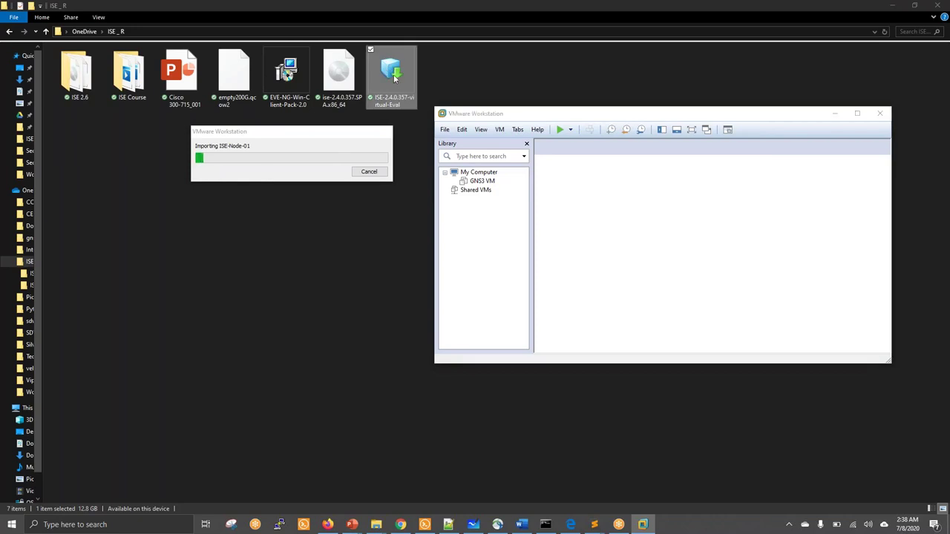
right_click(398, 97)
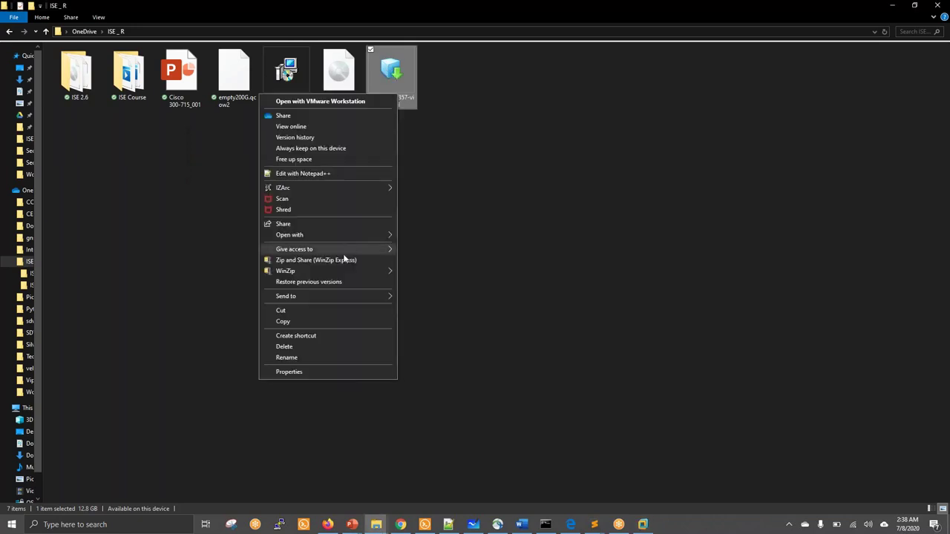
click(289, 372)
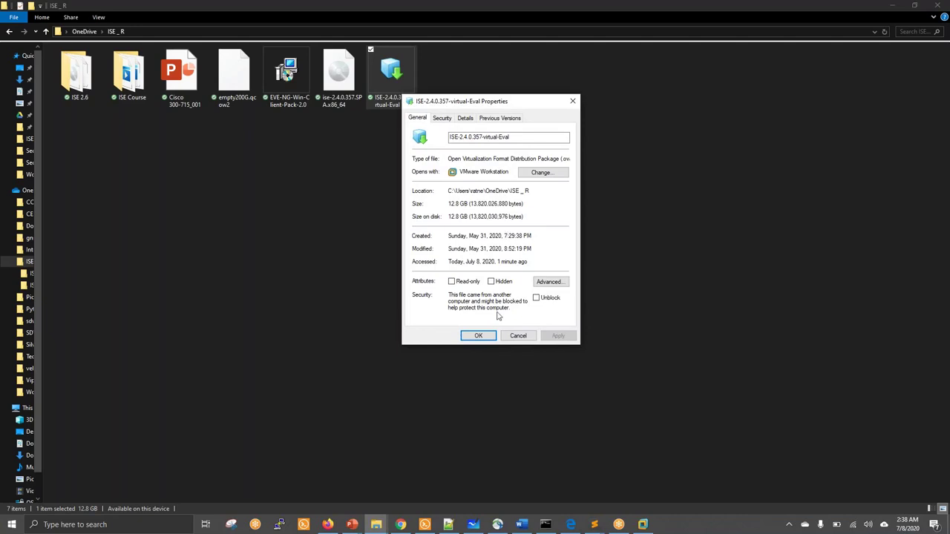
click(480, 335)
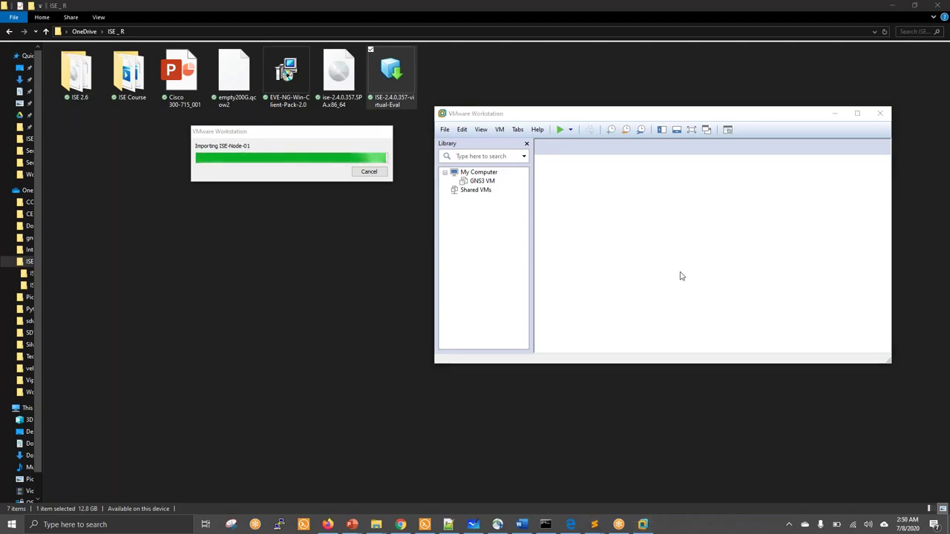
Reposition the VMware Workstation window below the import progress and maximize it.
click(611, 118)
drag(611, 119, 323, 218)
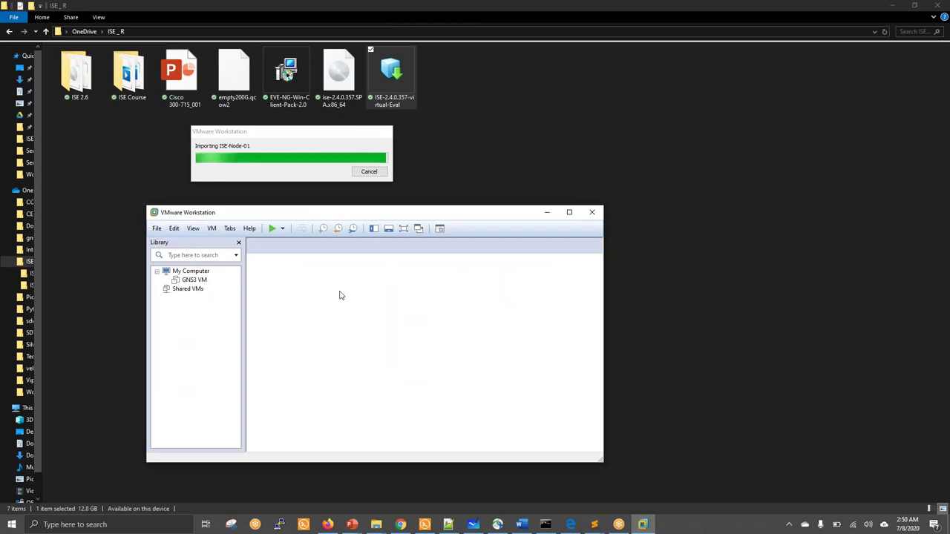
double_click(452, 213)
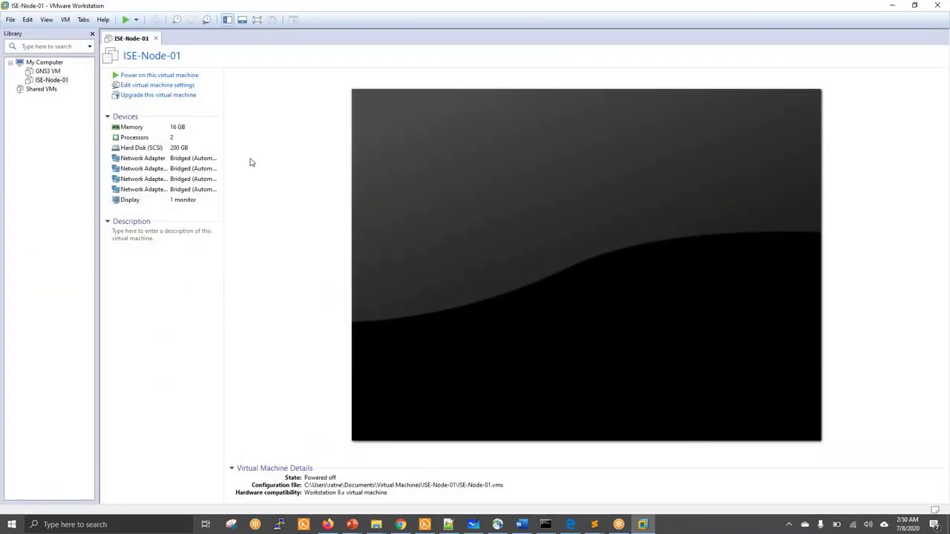
In the ISE-Node-01 settings, set 2 cores per processor and enable Intel VT-x/EPT or AMD-V/RVI virtualization.
click(160, 88)
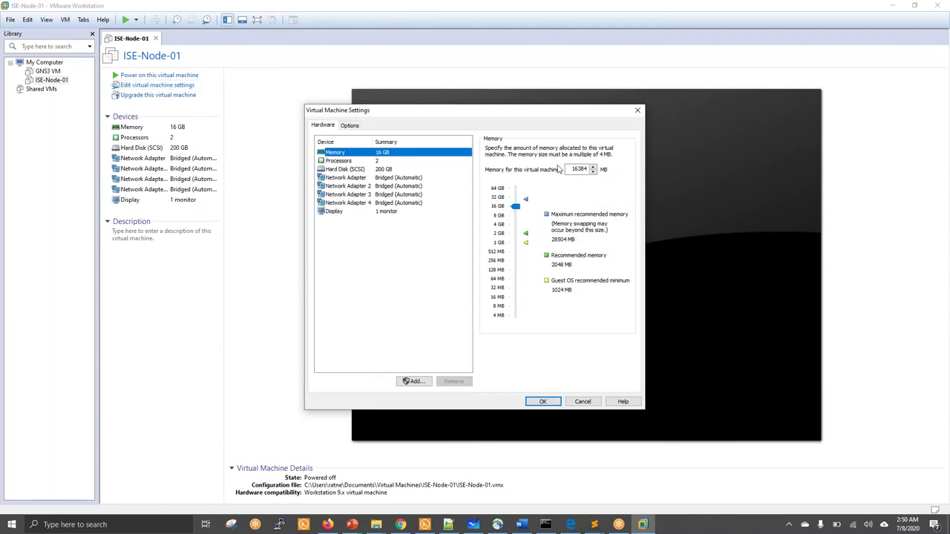
click(341, 161)
click(593, 162)
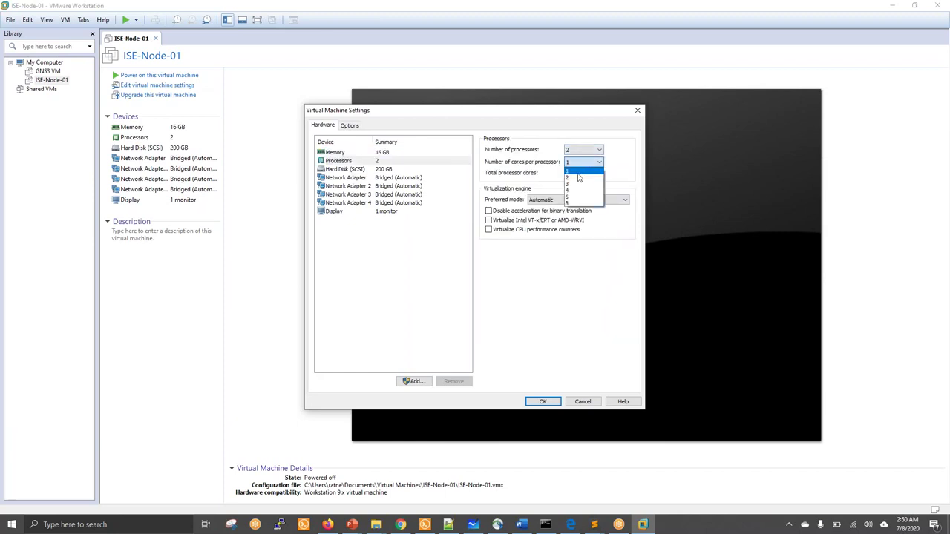
click(575, 179)
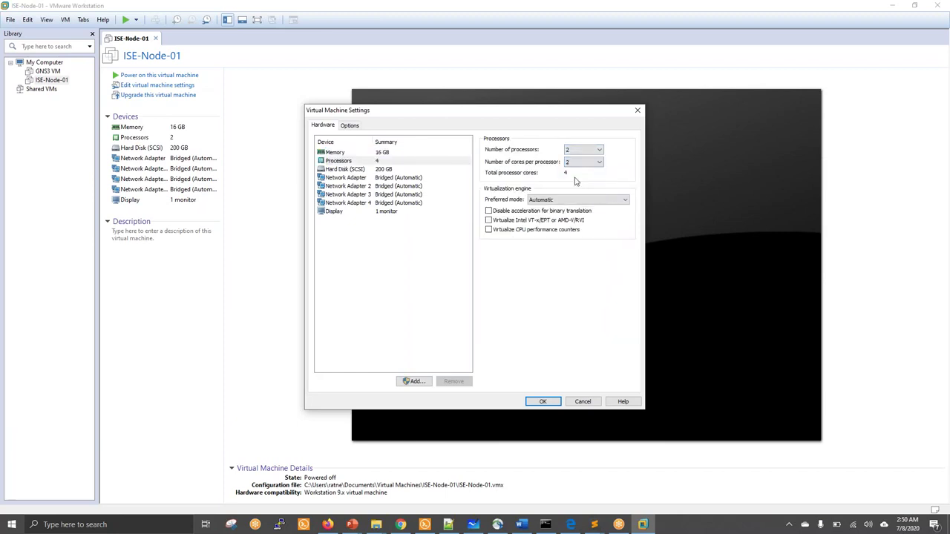
click(493, 223)
Check the hard disk and network adapter settings, and set the first network adapter's connection to NAT.
click(349, 171)
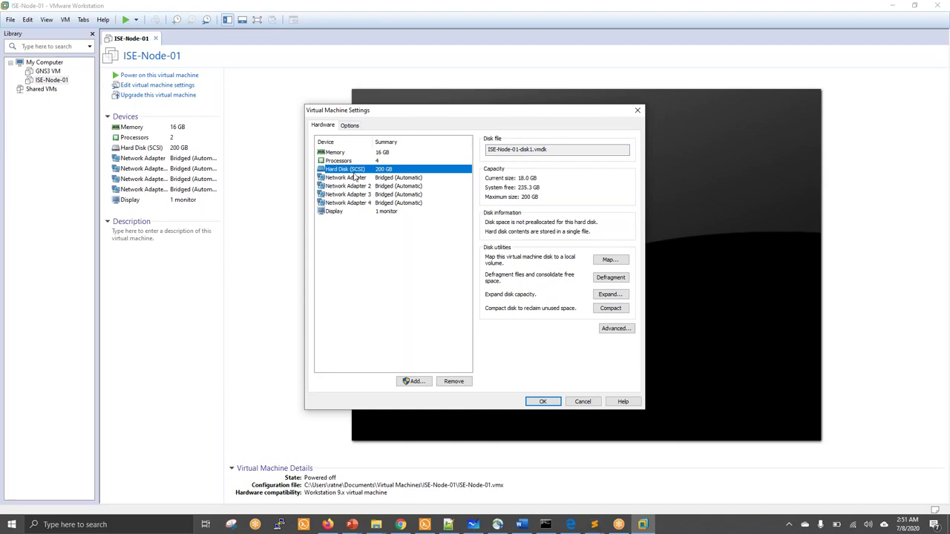
click(399, 180)
click(397, 186)
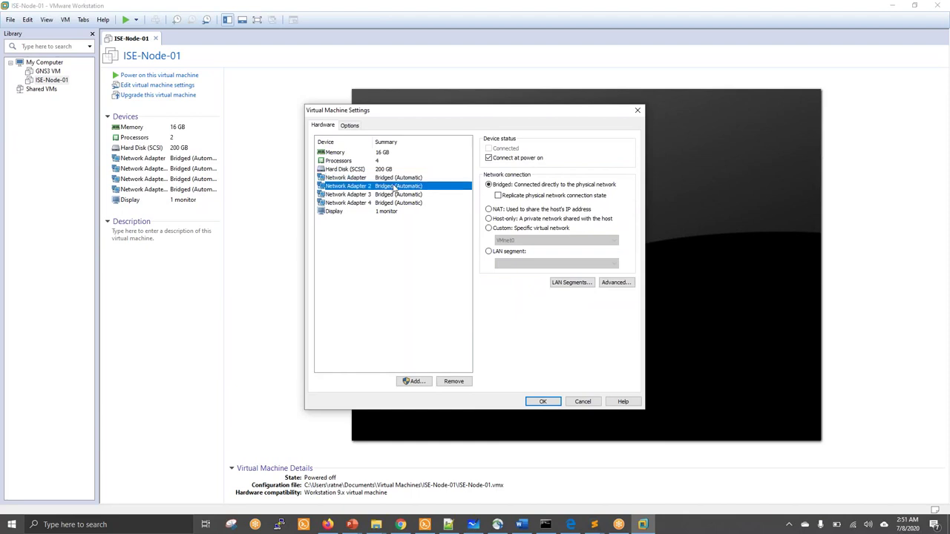
click(400, 195)
click(398, 203)
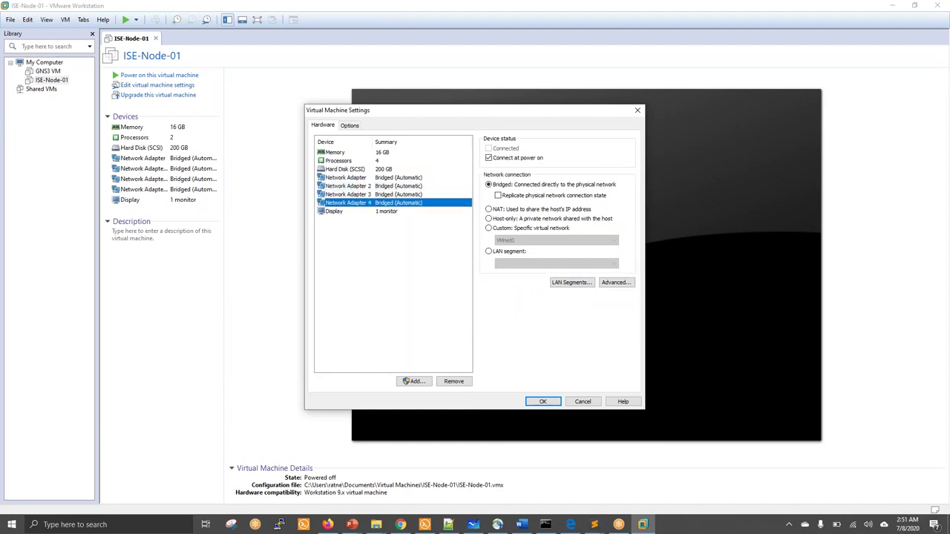
click(408, 187)
click(407, 178)
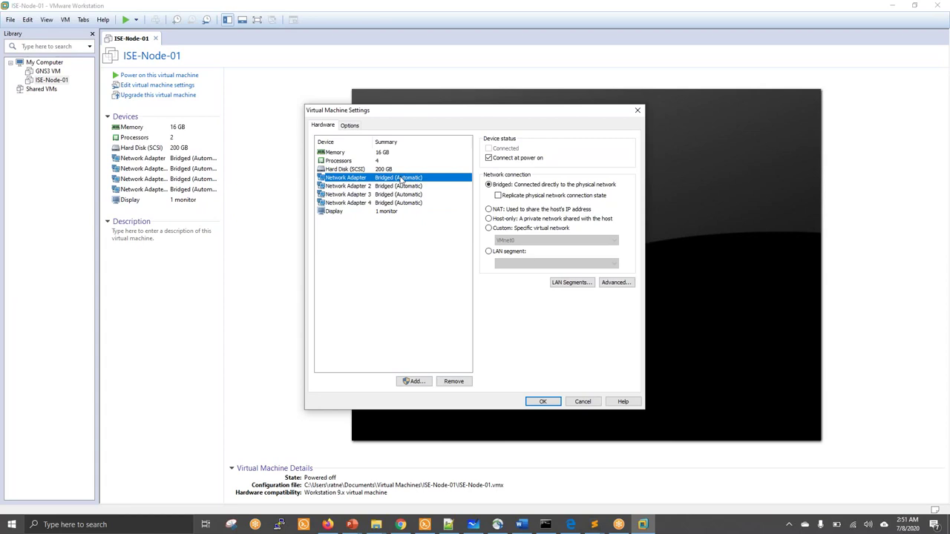
click(488, 229)
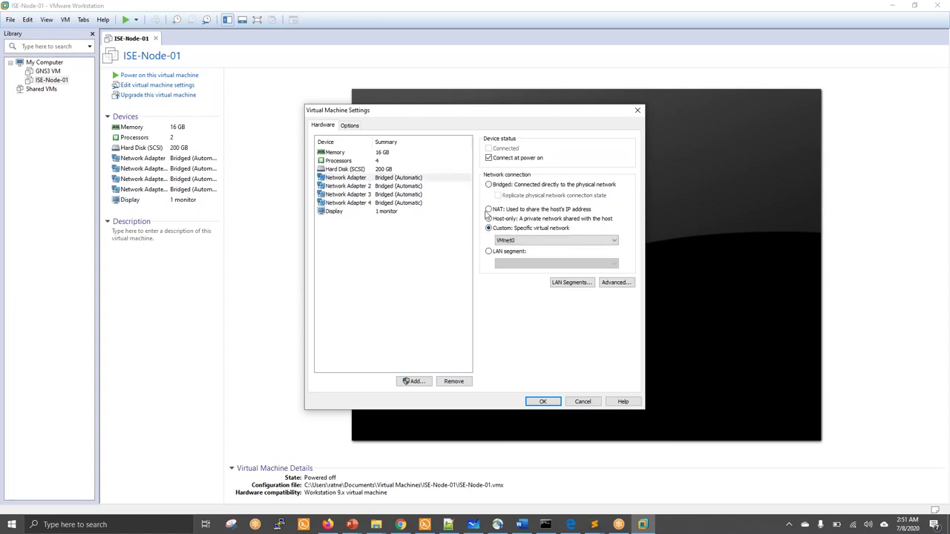
click(489, 210)
Connect Network Adapter 2 to the custom virtual network VMnet1 (Host-only).
click(410, 187)
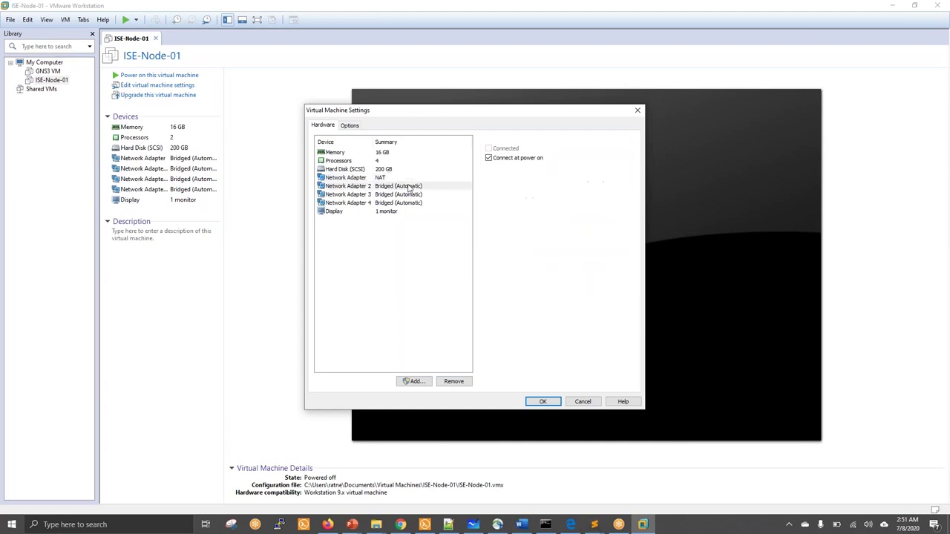
click(489, 229)
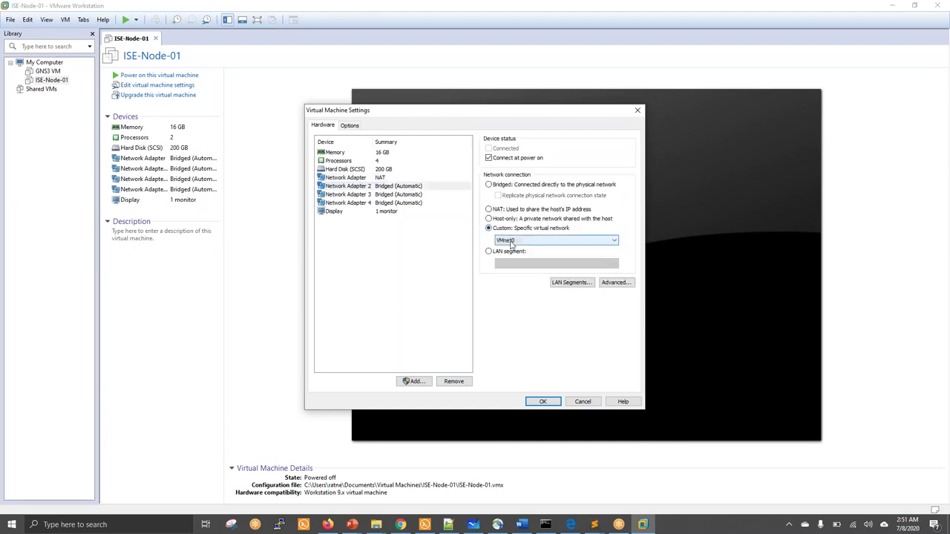
click(511, 242)
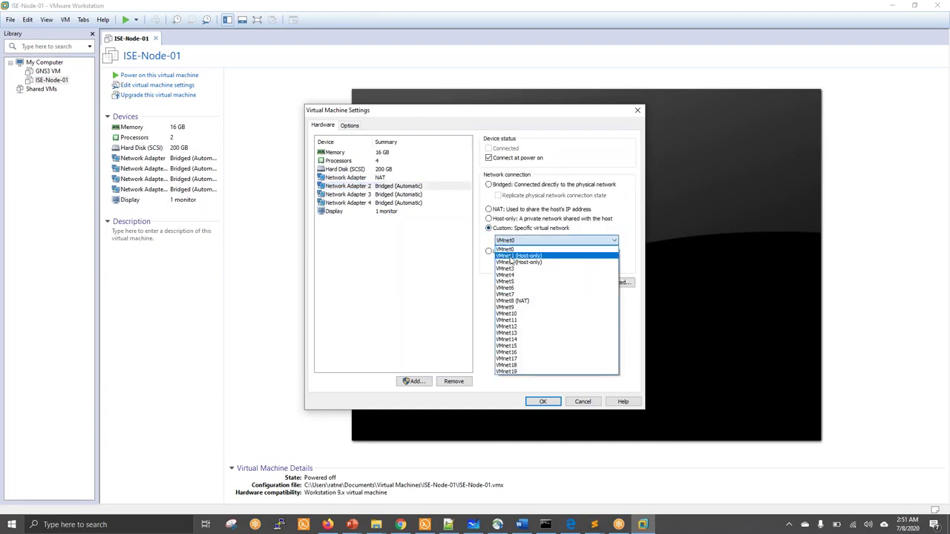
click(511, 257)
Connect Network Adapter 3 to the custom virtual network VMnet2 (Host-only).
click(412, 196)
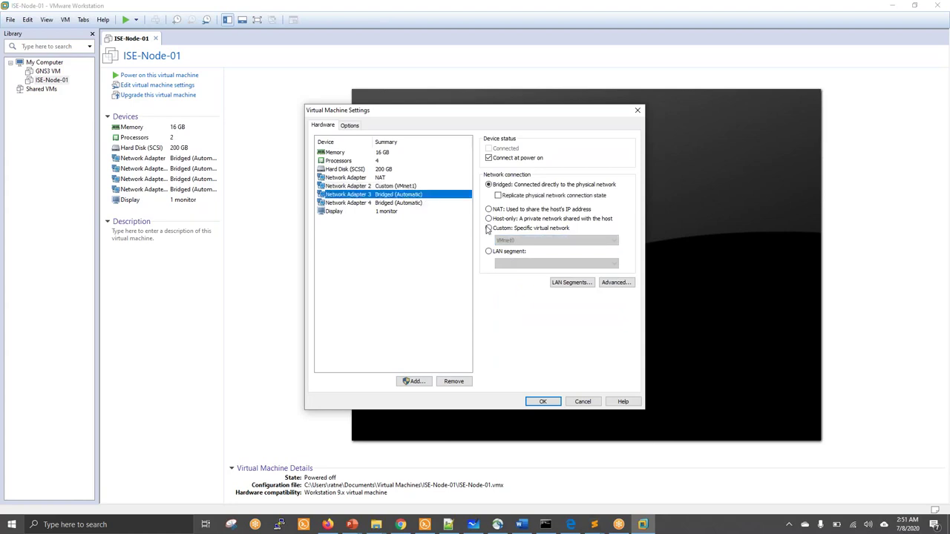
click(489, 229)
click(511, 242)
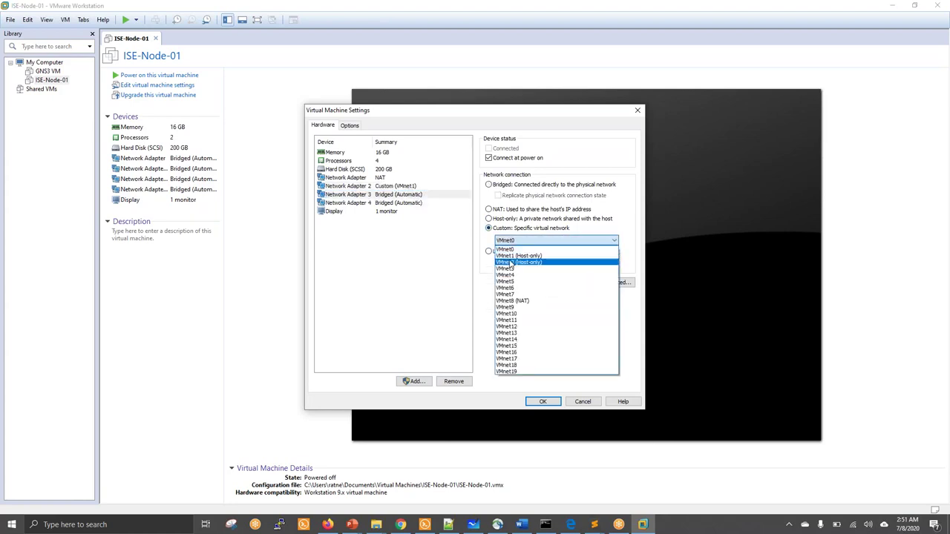
click(510, 263)
Connect Network Adapter 4 to the custom virtual network VMnet3 and save the virtual machine settings.
click(395, 204)
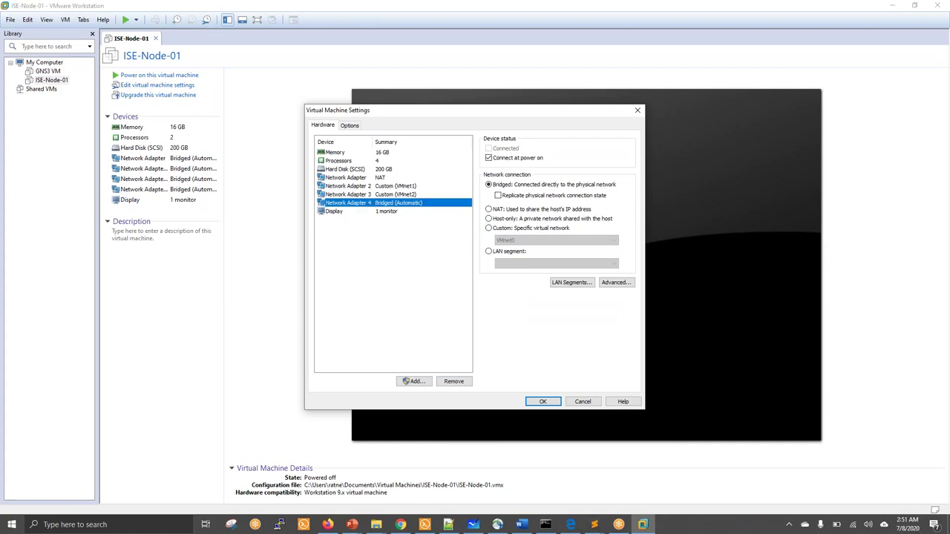
click(488, 228)
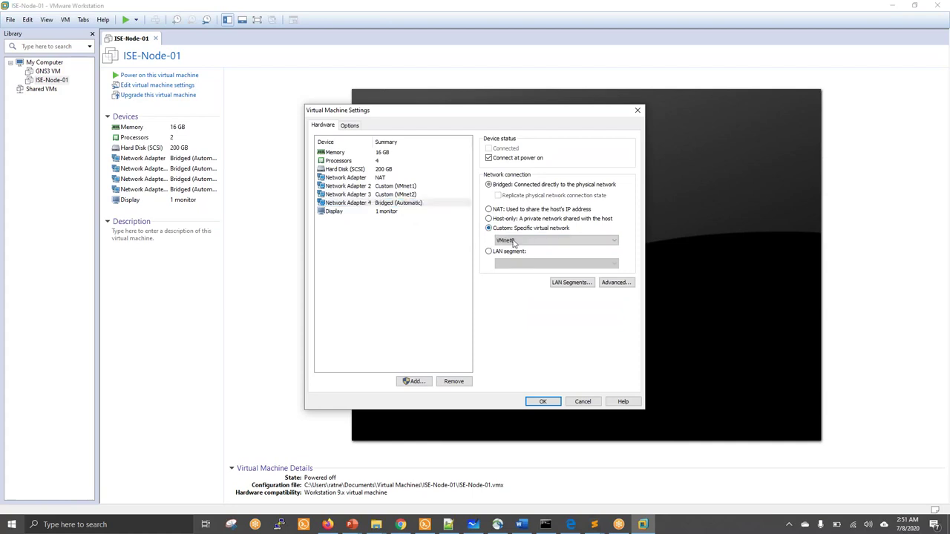
click(513, 242)
click(514, 269)
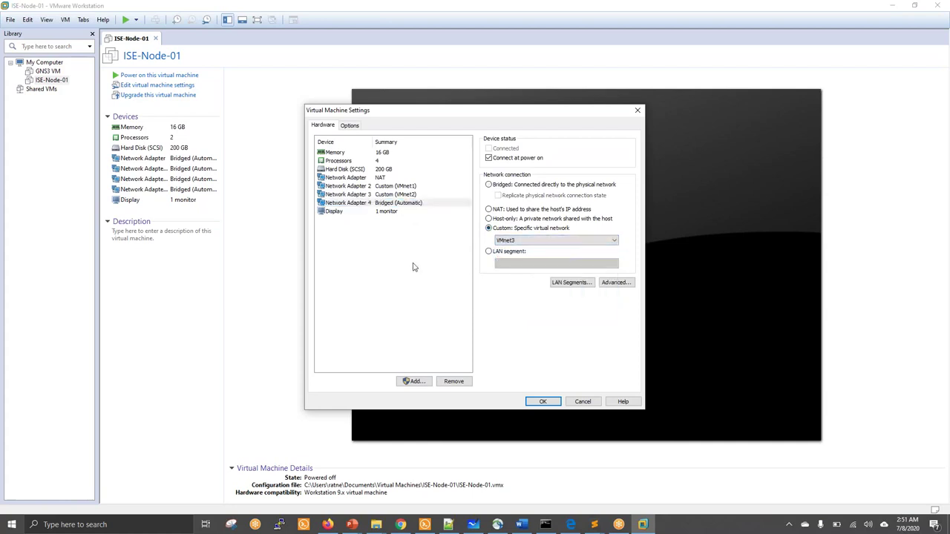
click(542, 401)
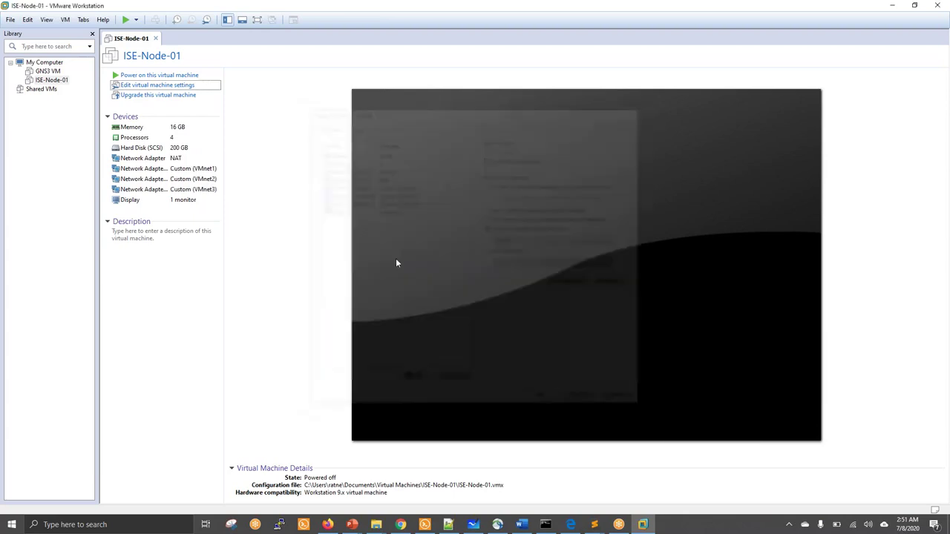
Power on the ISE-Node-01 virtual machine and let it boot to the login prompt.
click(127, 23)
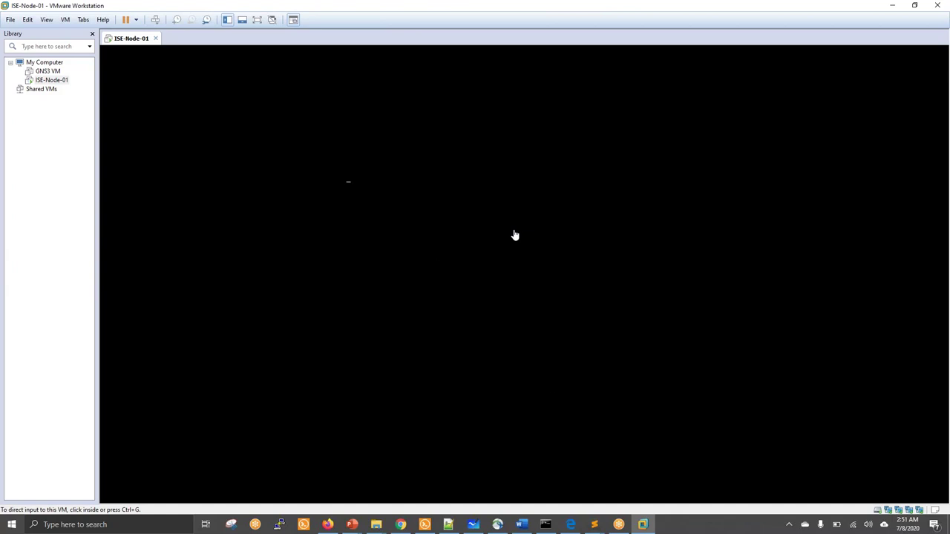
click(439, 207)
key(ctrl+alt)
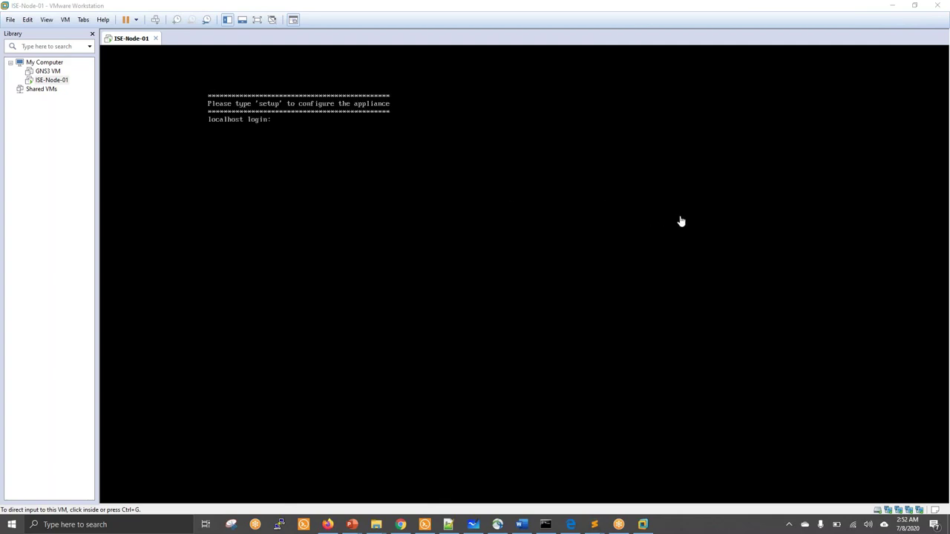
Start the appliance configuration with the setup command and enter ISE-Node-01 as the hostname.
click(403, 167)
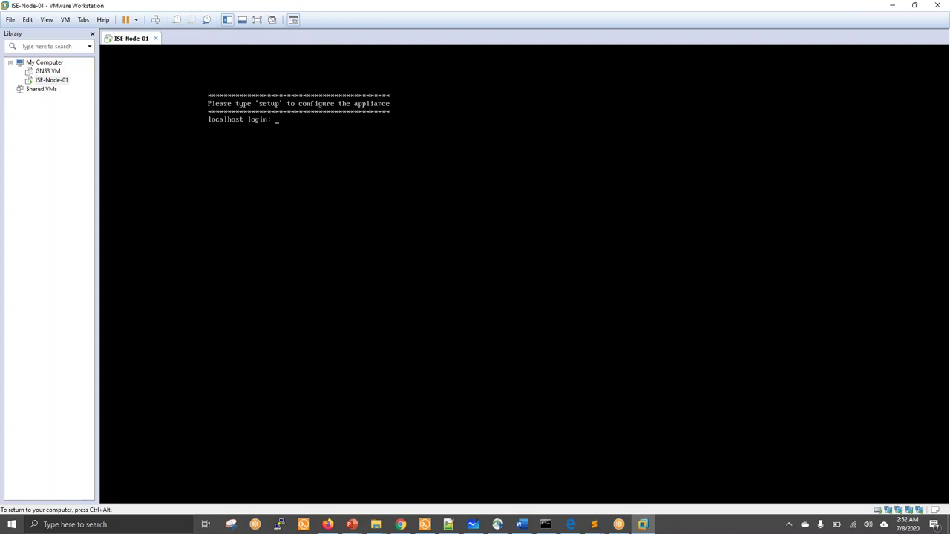
text(setup)
key(Return)
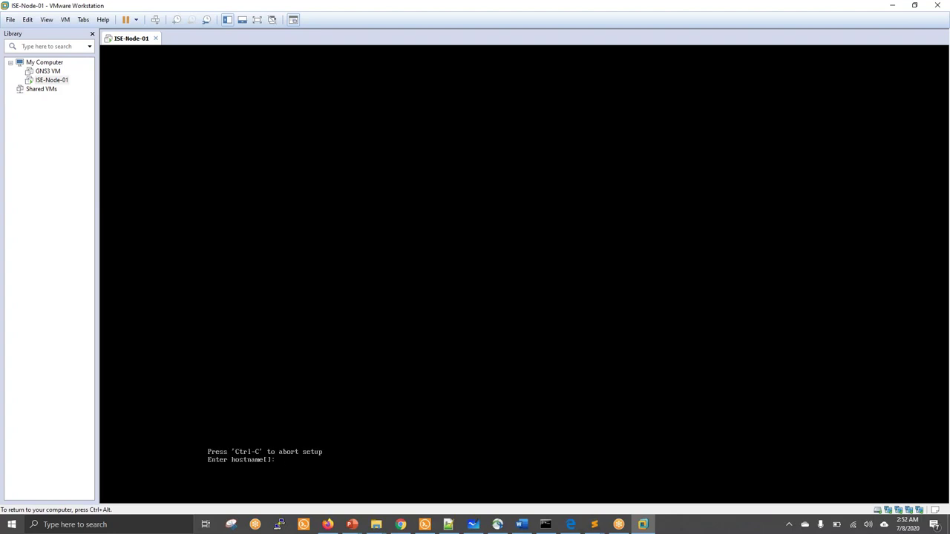
text(ISE-Node-01)
key(Return)
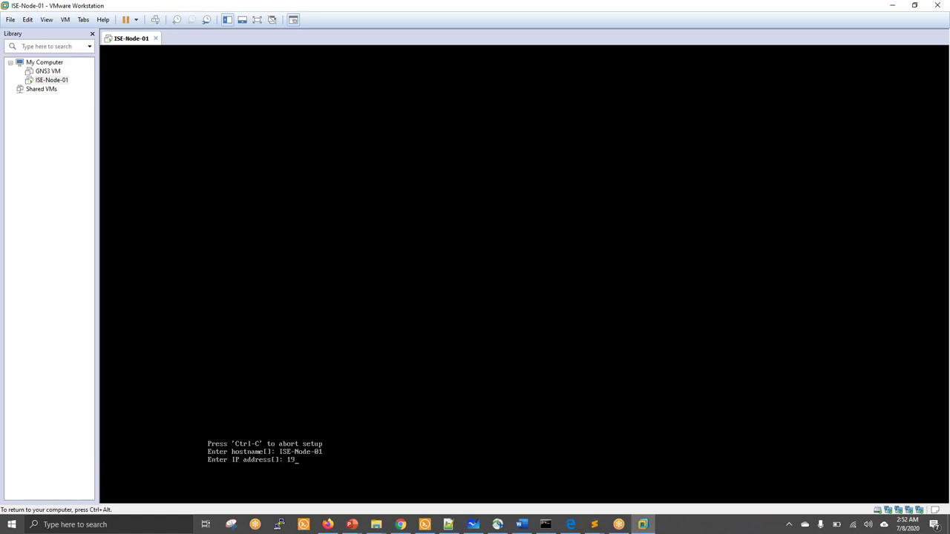
Set the appliance's IP address to 192.168.1.100.
text(192.168.10.100)
key(BackSpace)
key(BackSpace)
key(BackSpace)
key(BackSpace)
key(BackSpace)
text(.100)
key(Return)
Set the IP netmask to 255.255.255.0 and the default gateway to 192.168.1.1.
text(255.255.255.0)
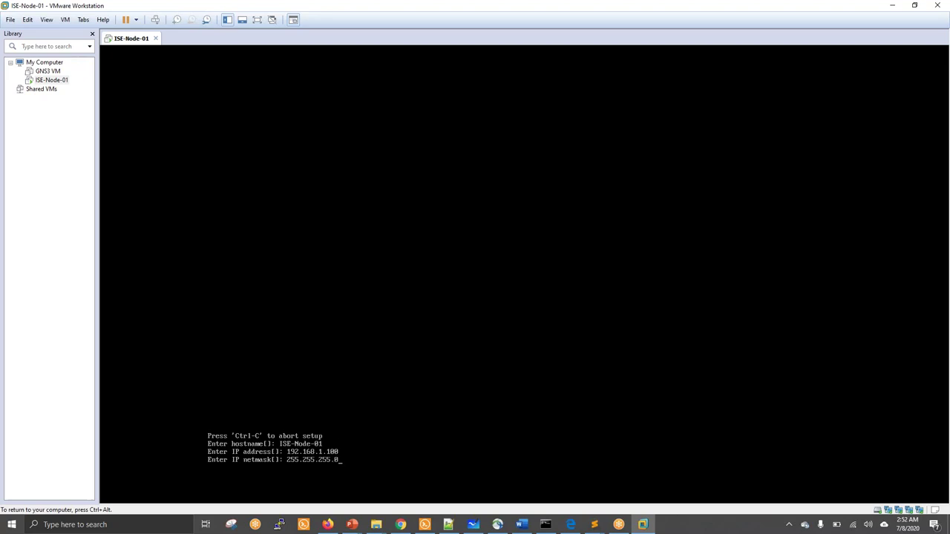
key(Return)
text(192.168.1.1)
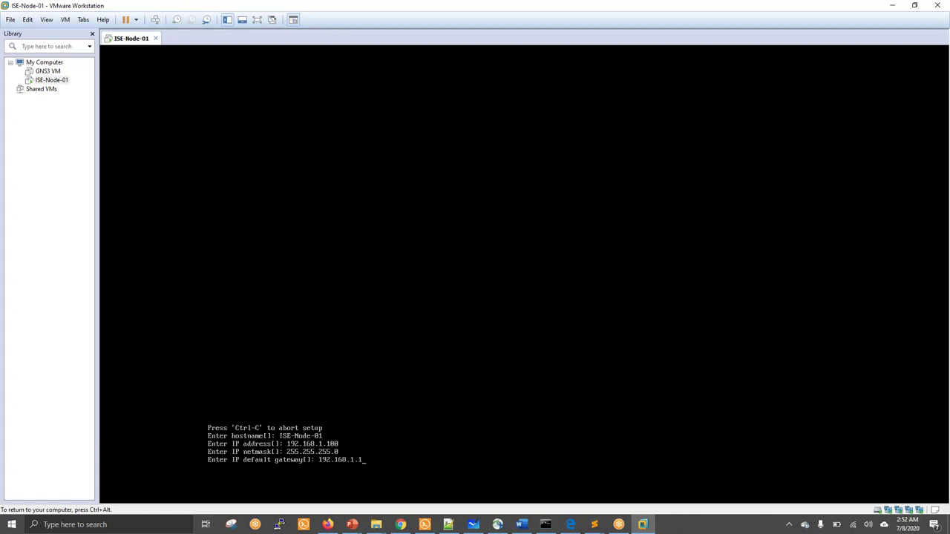
key(Return)
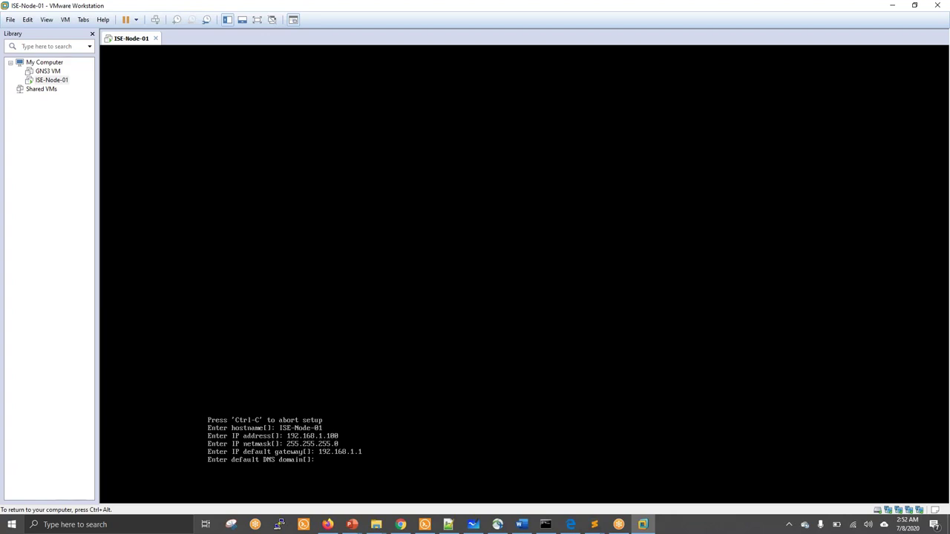
Set the default DNS domain to giganet.in.
text(.8.8.8)
key(Return)
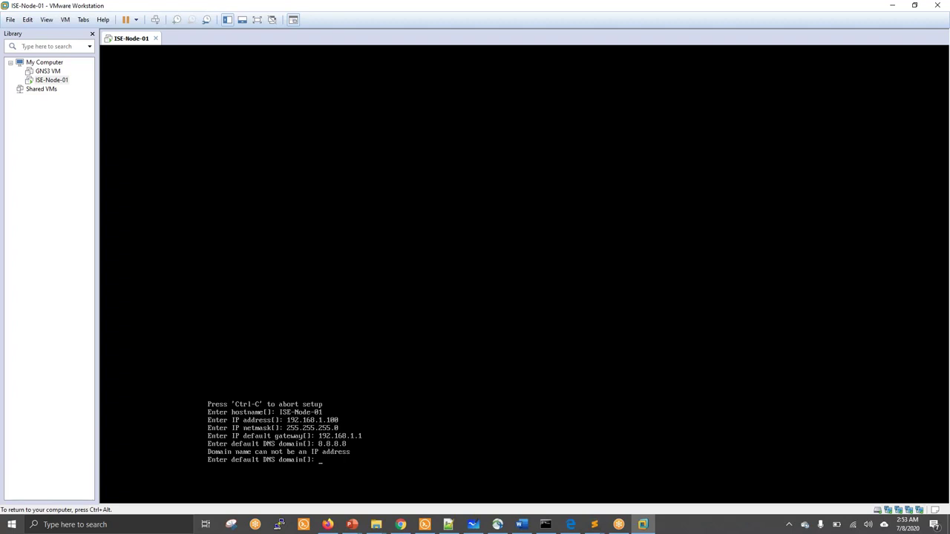
text(iganet.in)
key(Return)
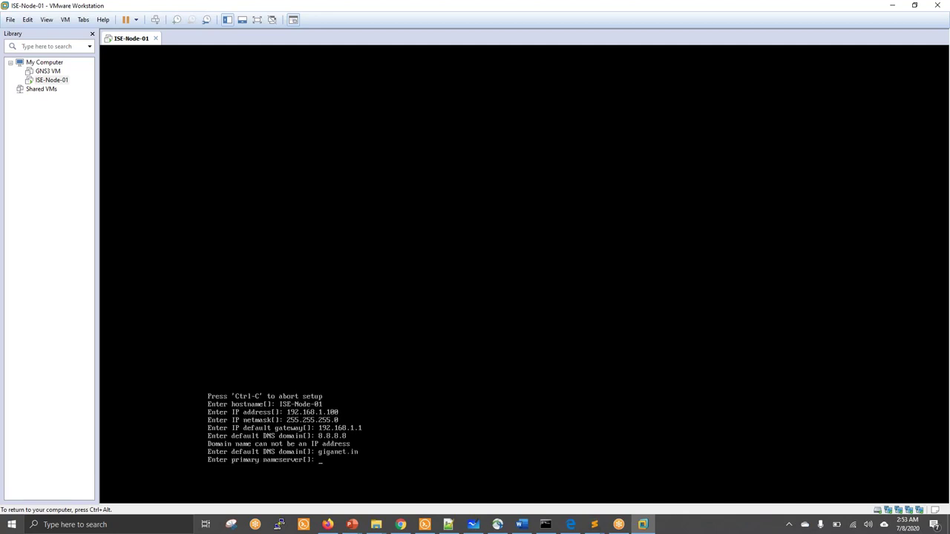
Set the primary nameserver to 8.8.8.8 and decline adding a secondary nameserver.
text(8.8.8.8)
key(Return)
text(N)
key(Return)
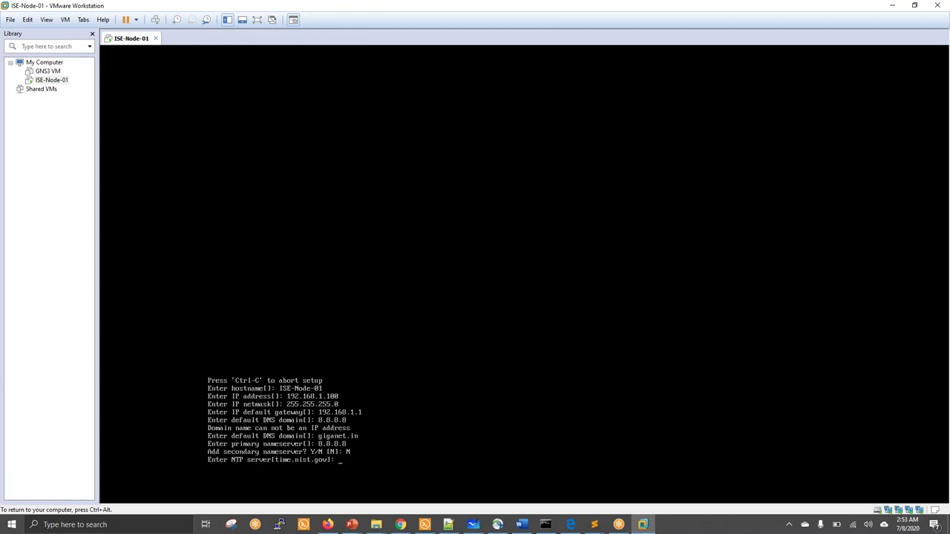
Accept time.nist.gov as the only NTP server and keep UTC as the system timezone.
key(Return)
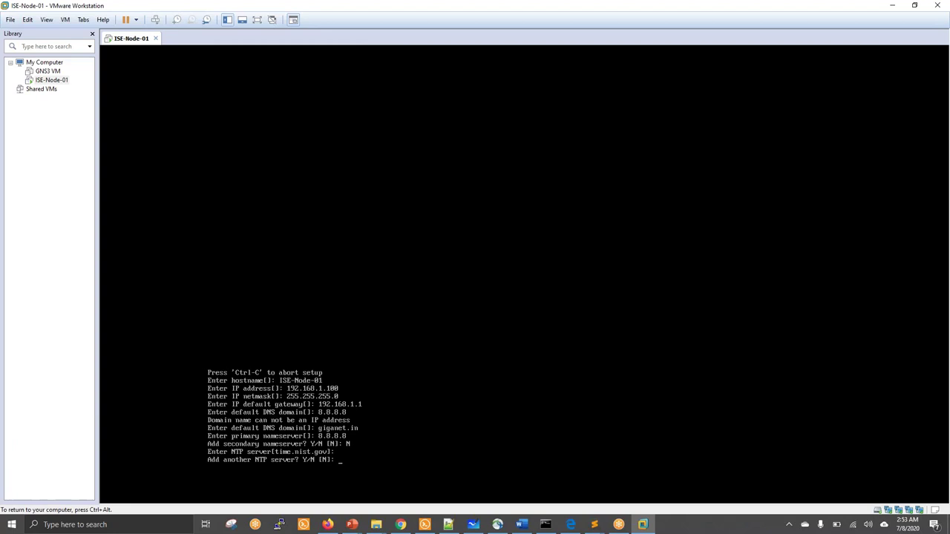
key(Return)
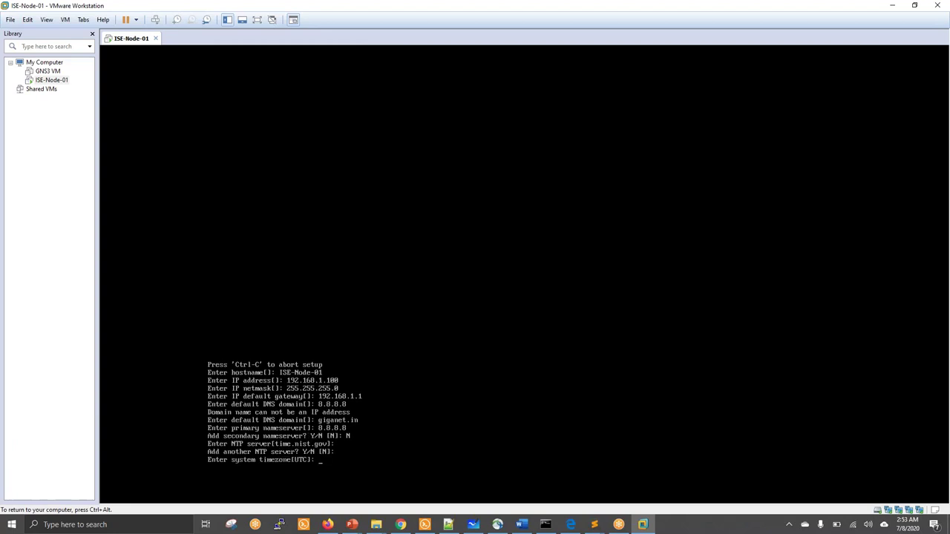
key(Return)
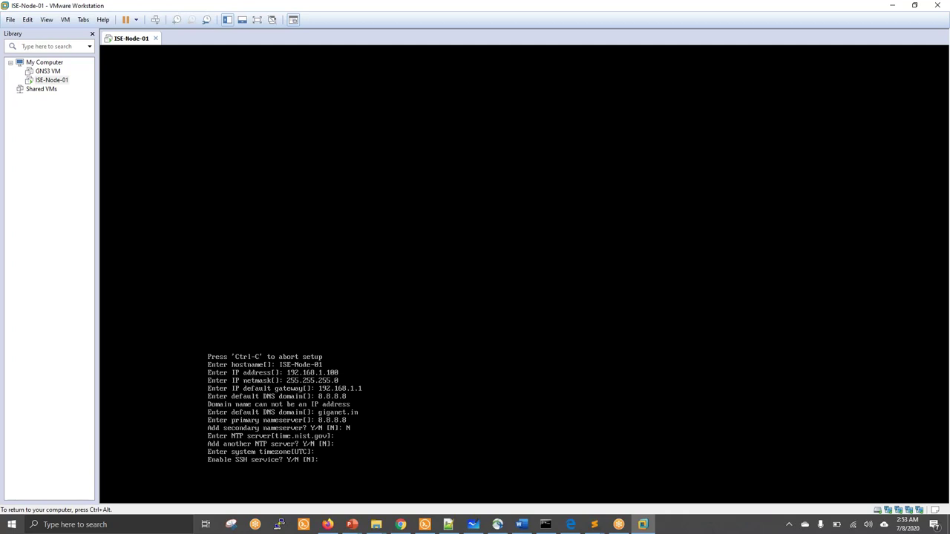
Enable the SSH service, keep the default admin username, and enter and confirm the account password.
key(Return)
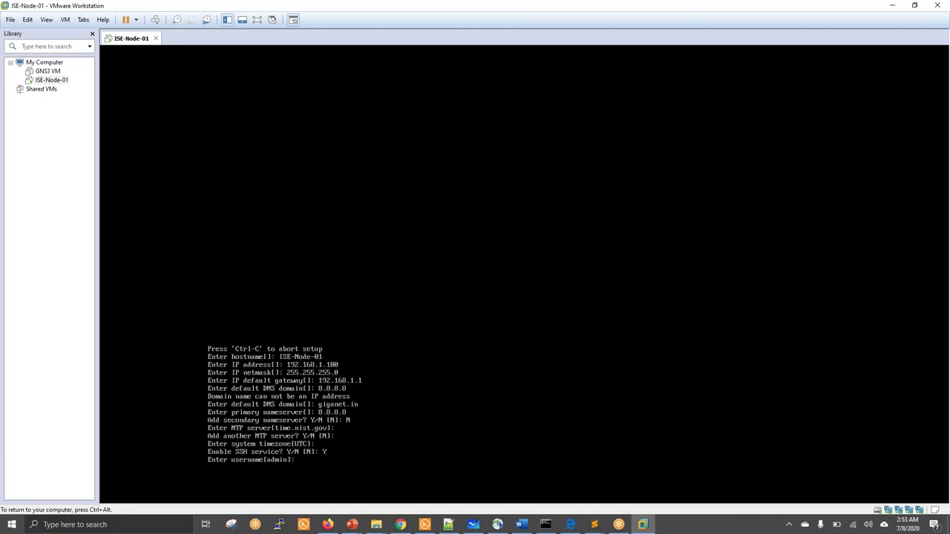
key(Return)
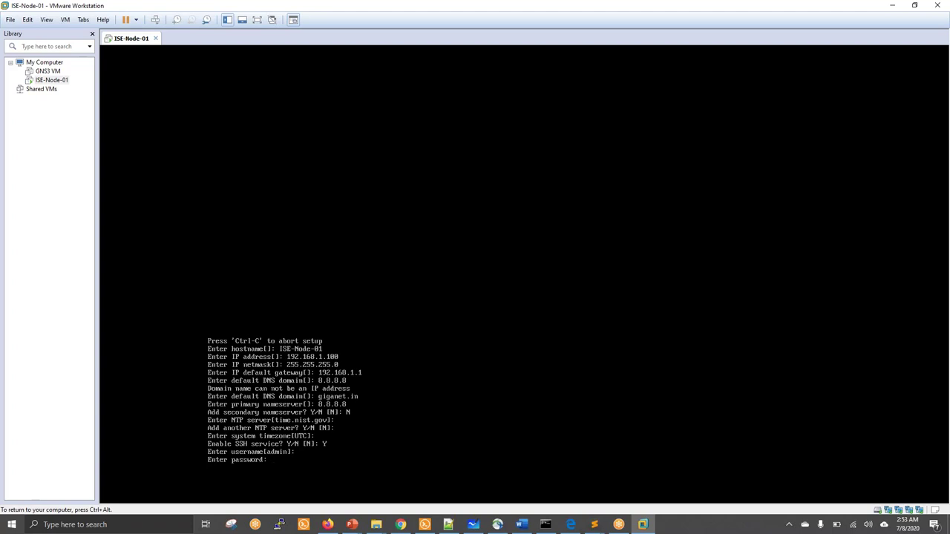
key(Return)
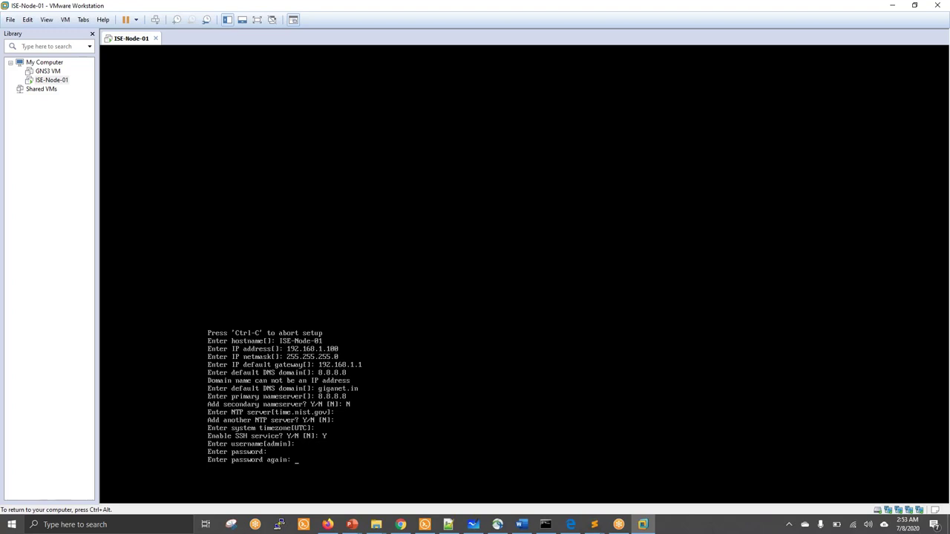
key(Return)
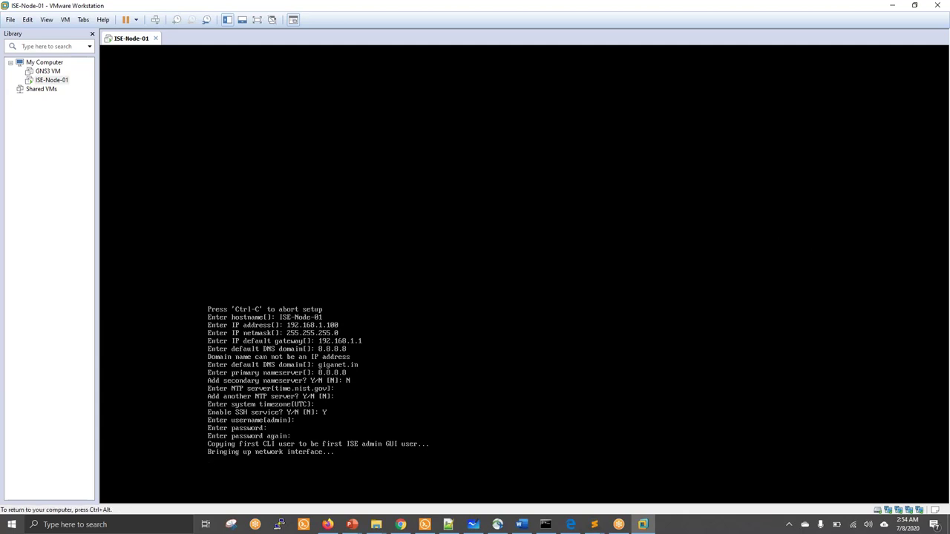
key(ctrl+alt)
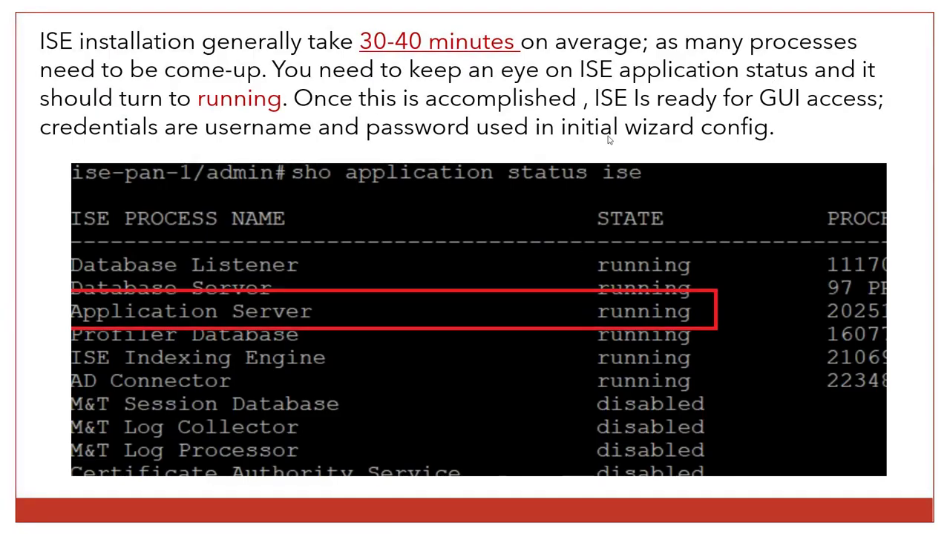
click(354, 197)
click(354, 197)
key(Left)
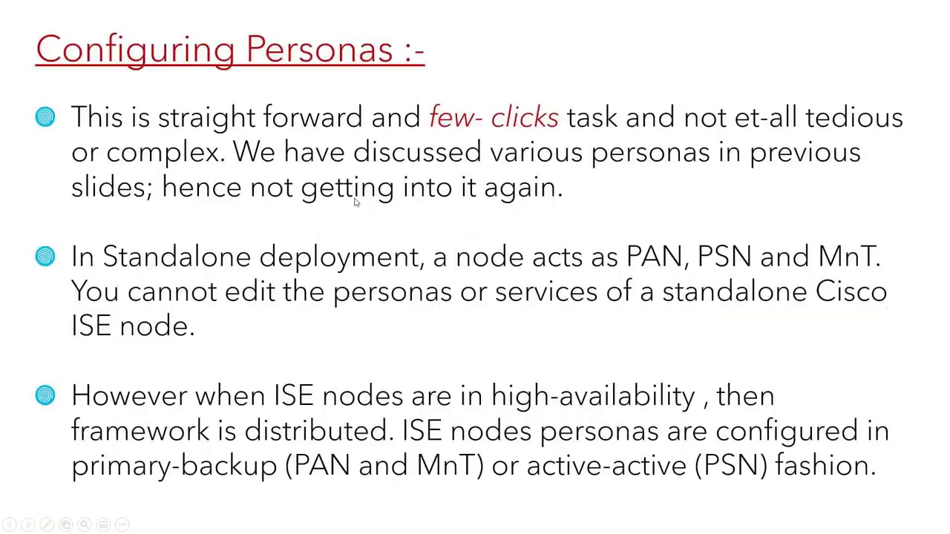
key(Left)
key(Left)
key(Left)
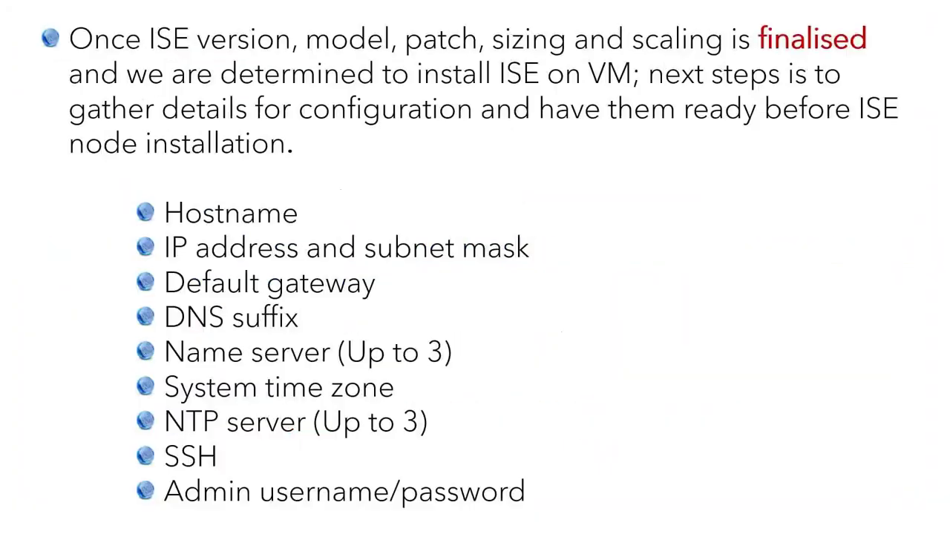
key(Left)
key(Right)
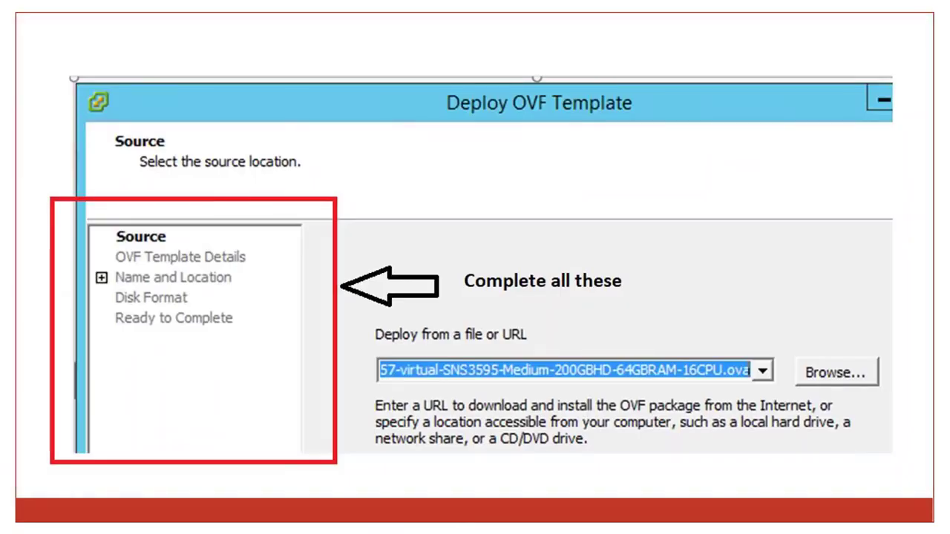
key(Left)
key(Left)
key(Right)
key(Left)
key(Right)
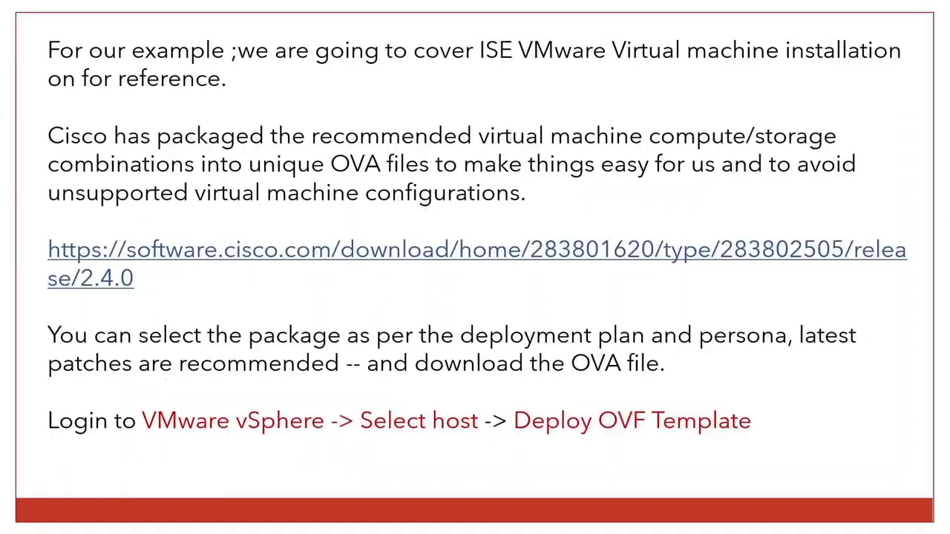
key(Right)
key(Right)
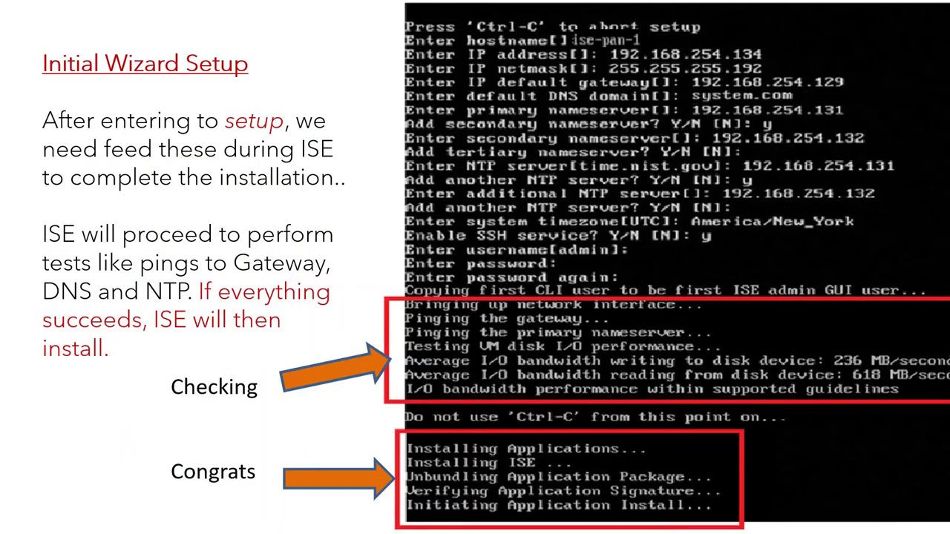
key(Left)
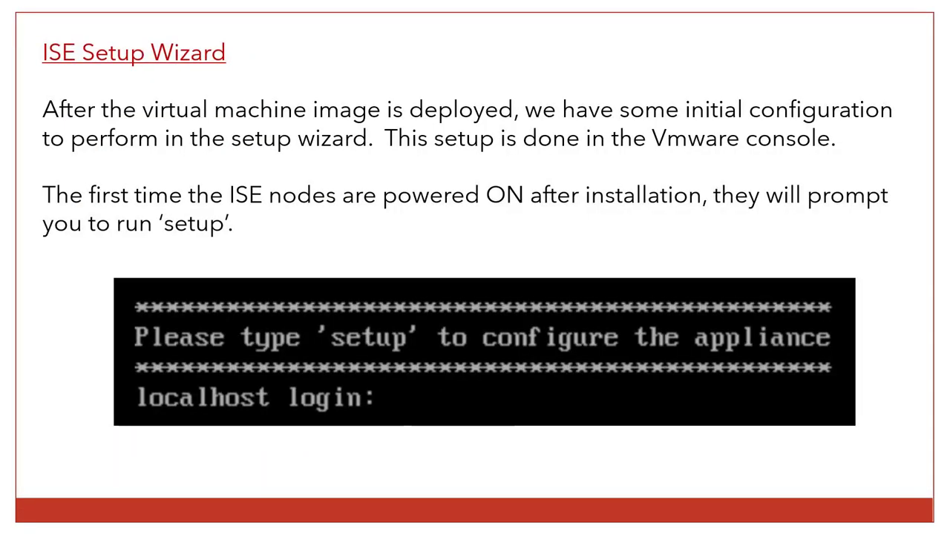
key(Left)
key(Left)
key(Right)
key(Right)
key(Right)
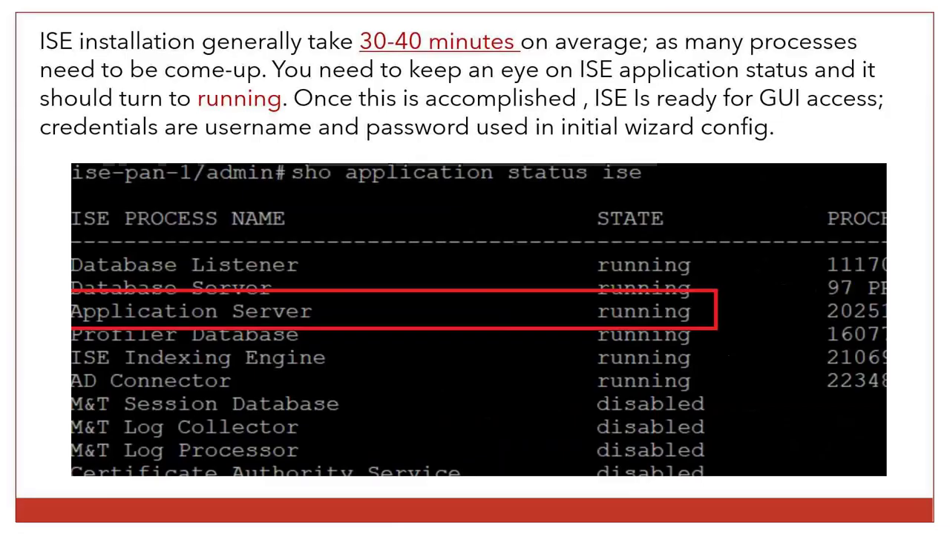
key(Right)
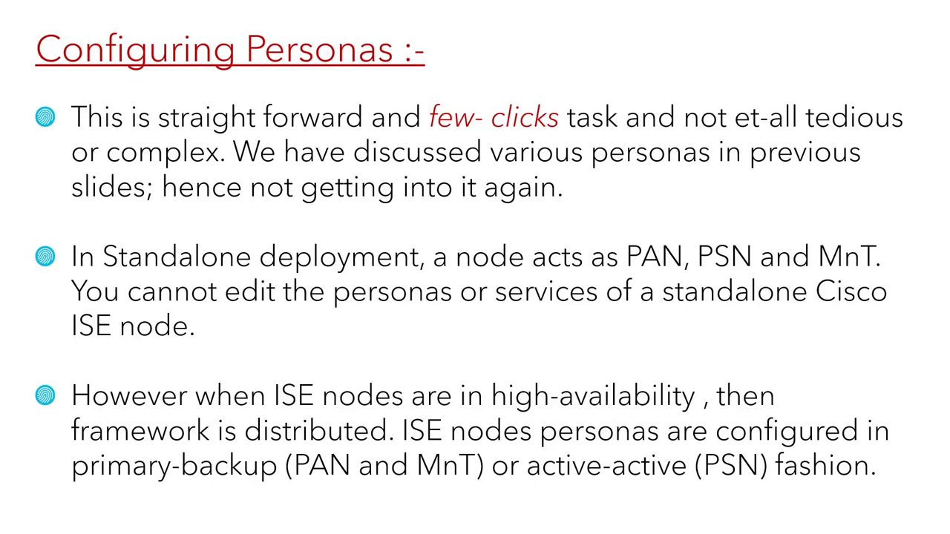
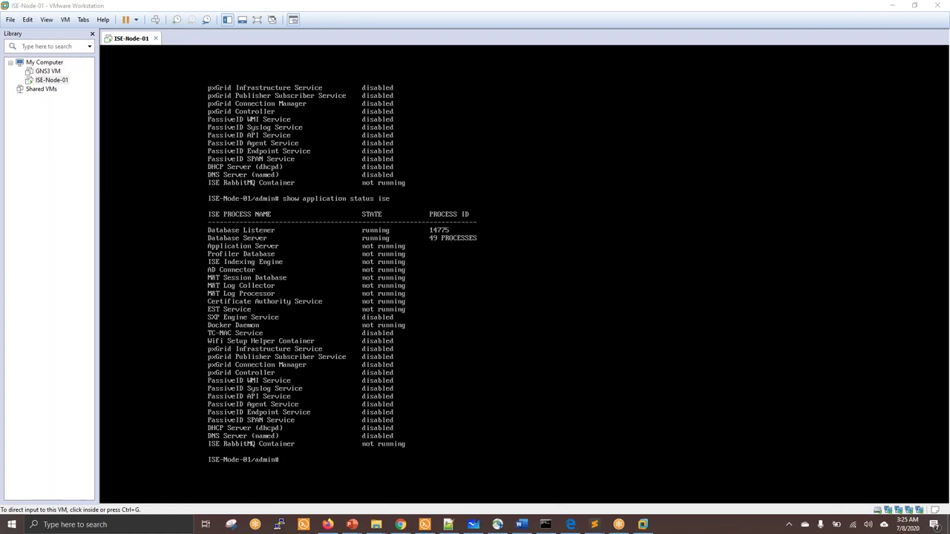
Check the state of the ISE processes by running show application status ise in the ISE-Node-01 console.
click(635, 208)
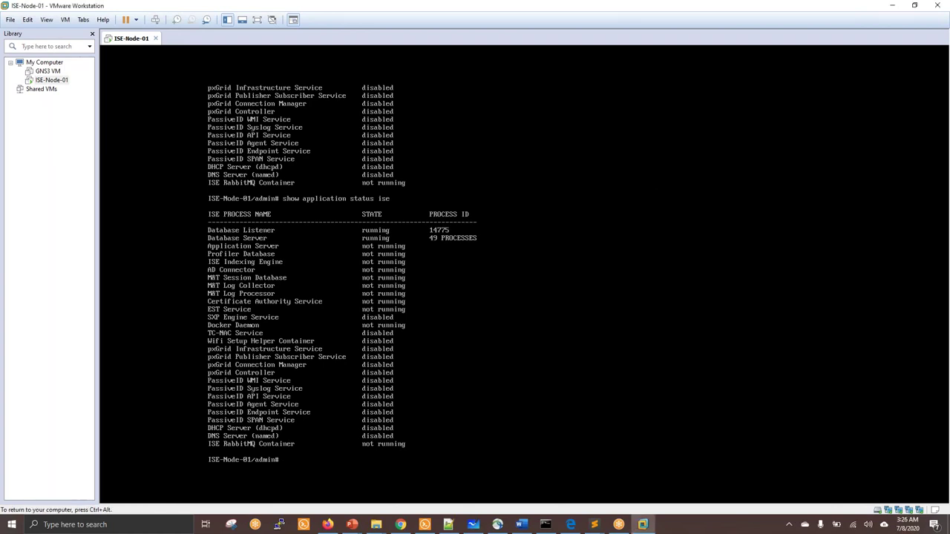
key(Return)
key(Return)
key(Return)
key(Up)
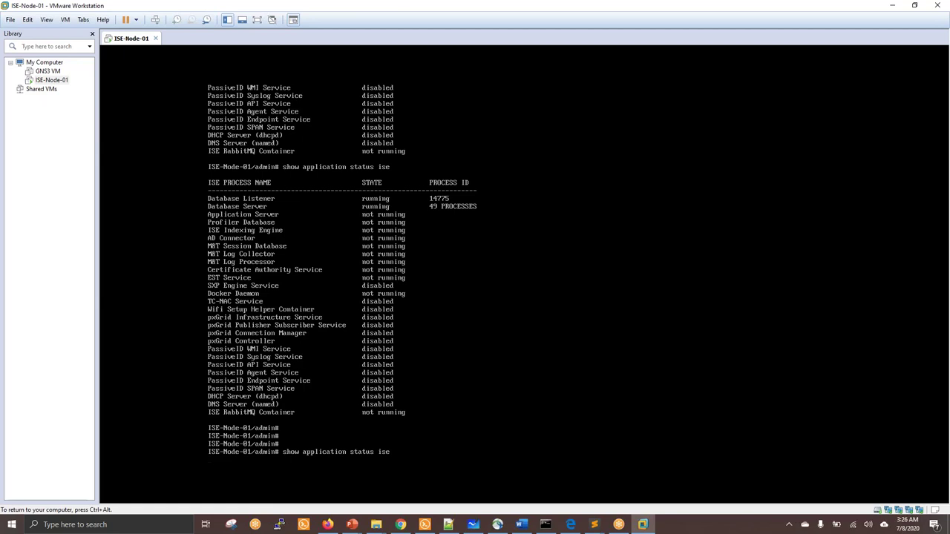
key(Return)
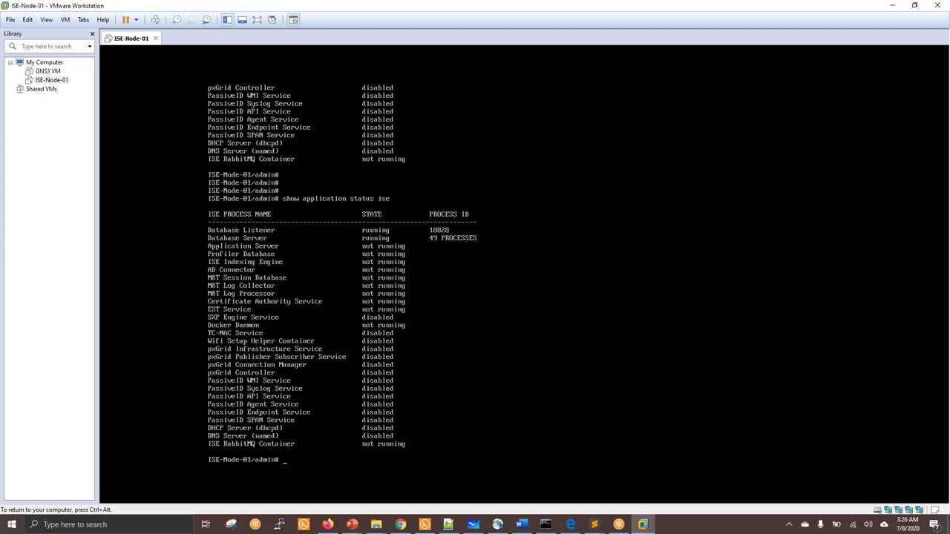
Rerun show application status ise two more times to recheck the startup state of the ISE services.
key(Return)
key(Return)
key(Return)
key(Up)
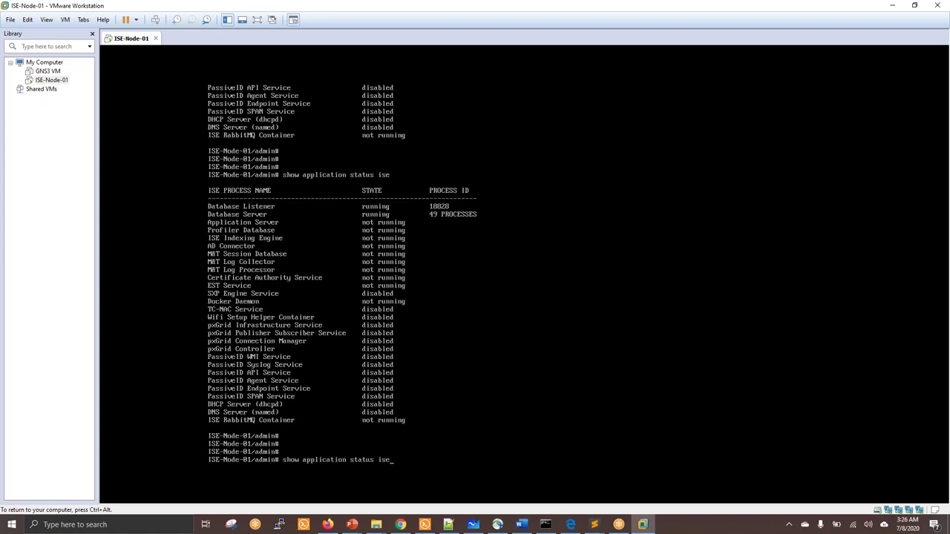
key(Return)
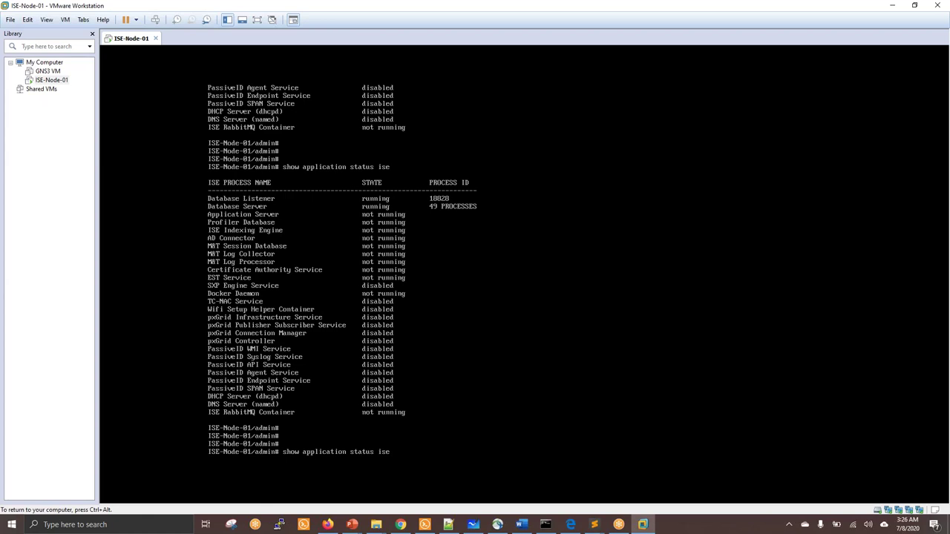
key(ctrl+alt)
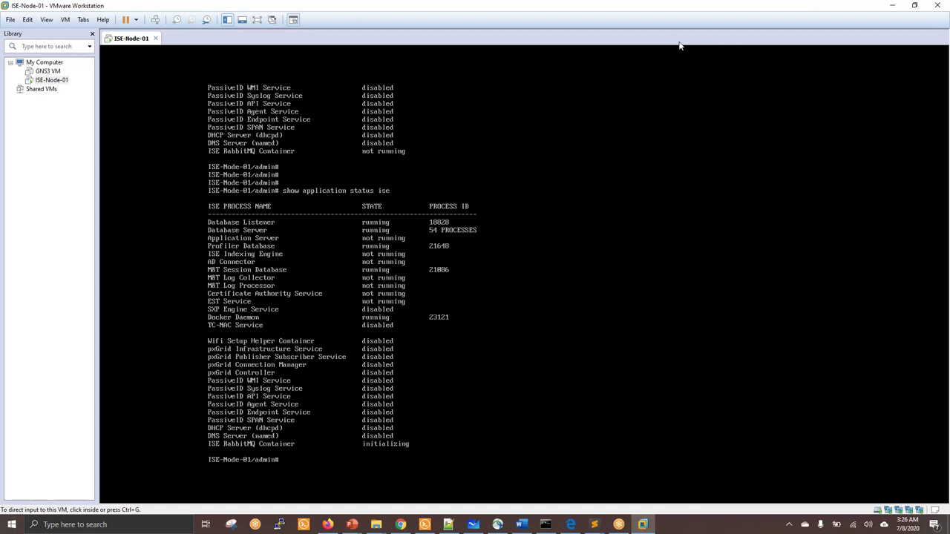
click(670, 57)
key(Up)
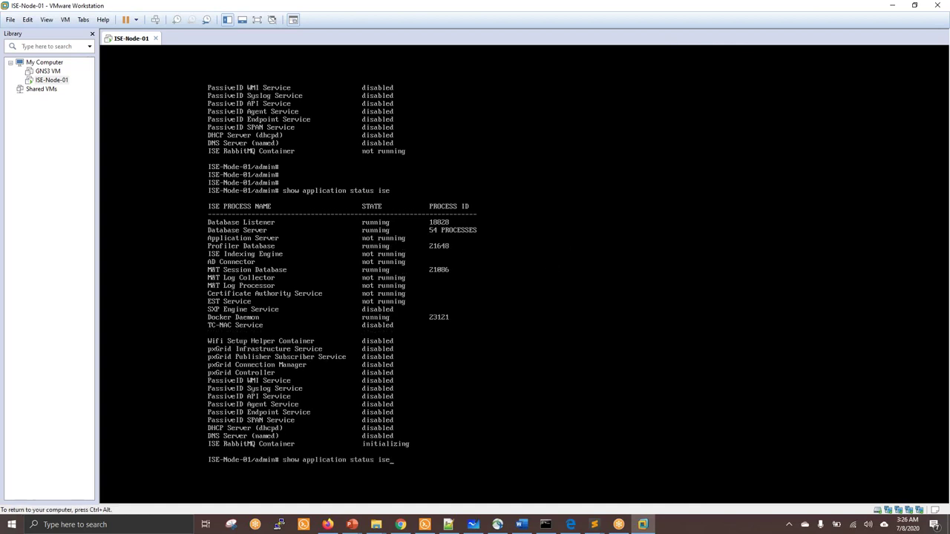
key(Return)
key(ctrl+alt)
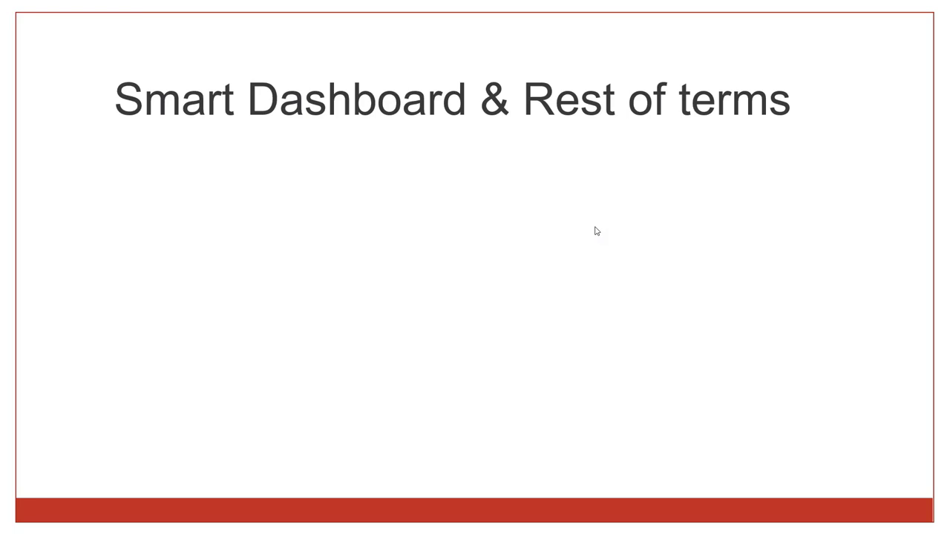
click(523, 219)
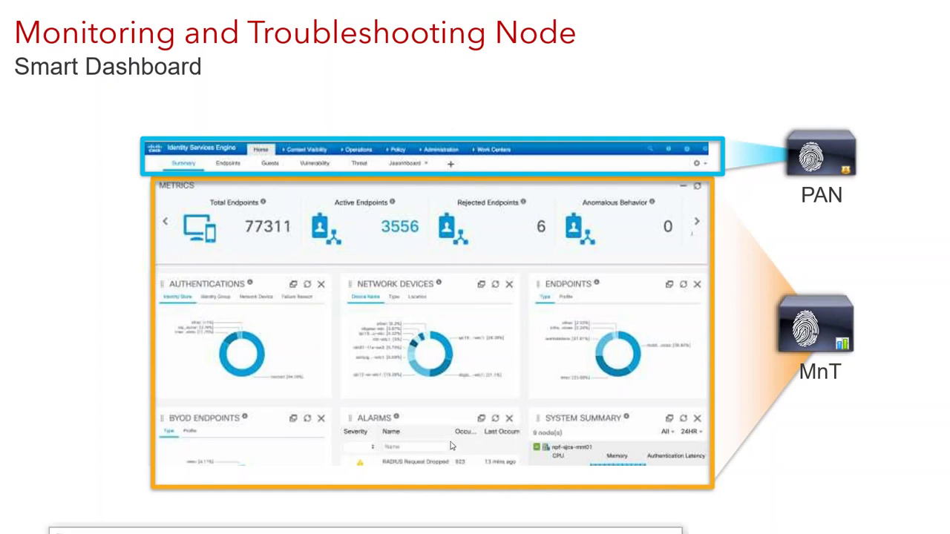
Switch to the Remote Desktop Connection session for 198.18.133.36 and maximize its window.
click(546, 525)
drag(448, 149, 435, 136)
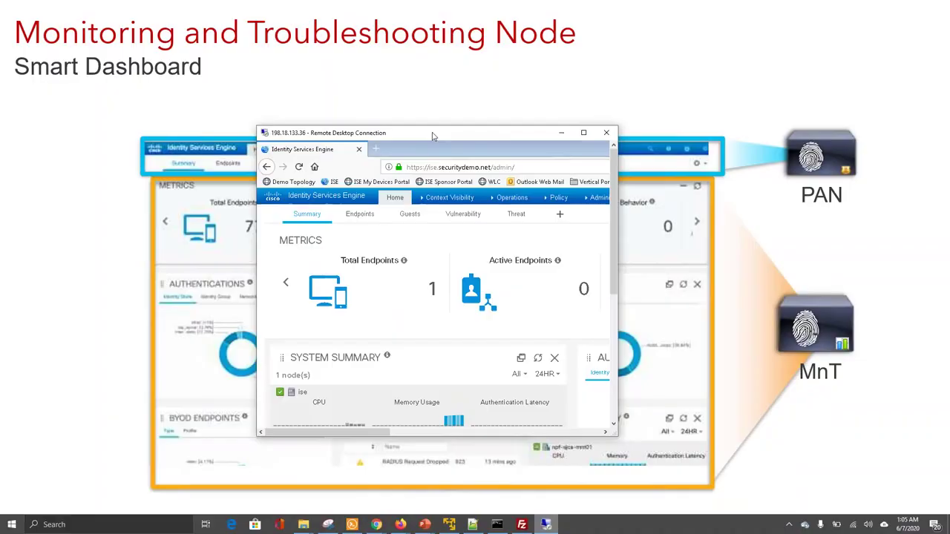
double_click(435, 137)
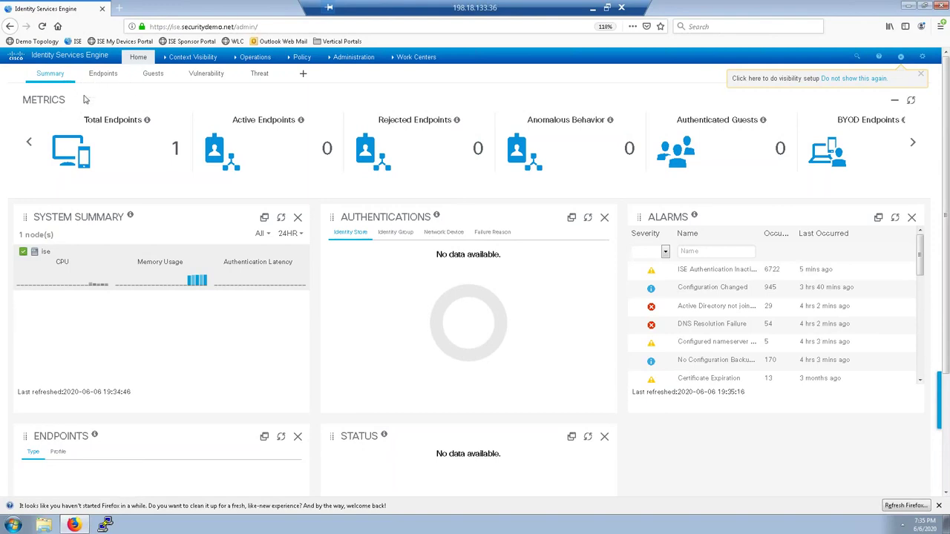
Open the Policy Elements results page in the ISE admin portal to view the allowed protocols services.
click(108, 84)
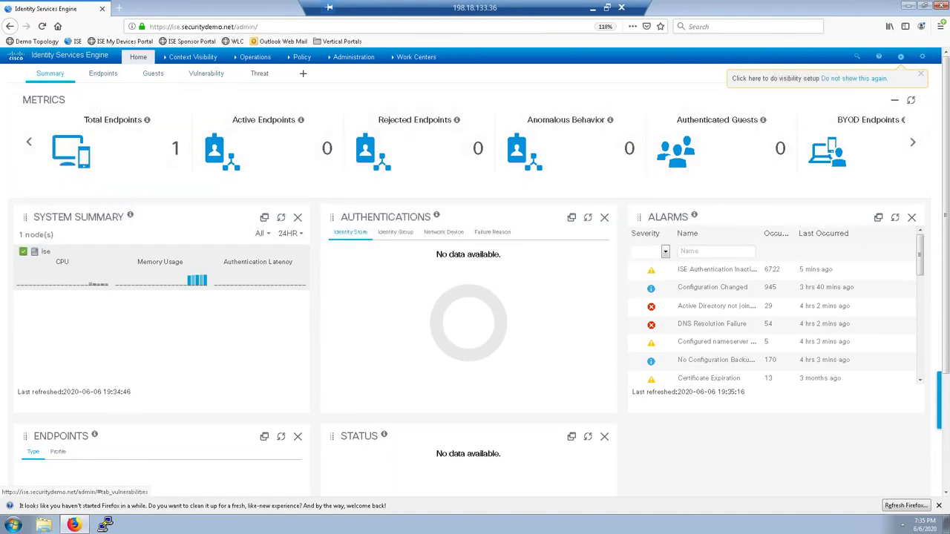
mouse_move(186, 60)
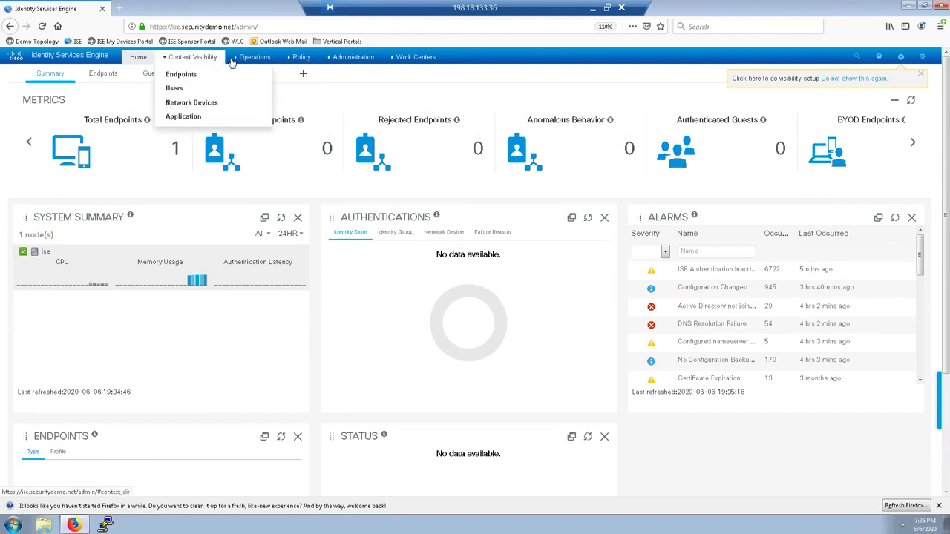
mouse_move(413, 59)
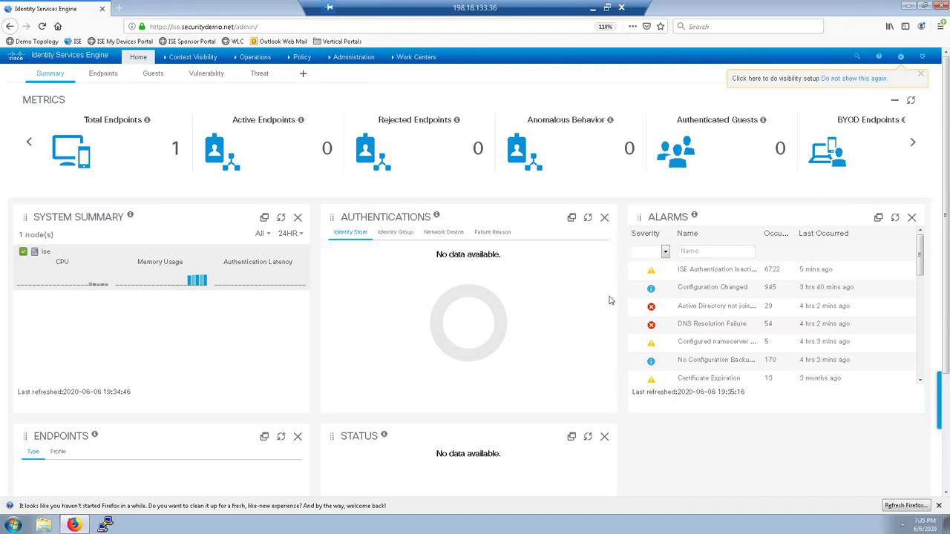
mouse_move(302, 59)
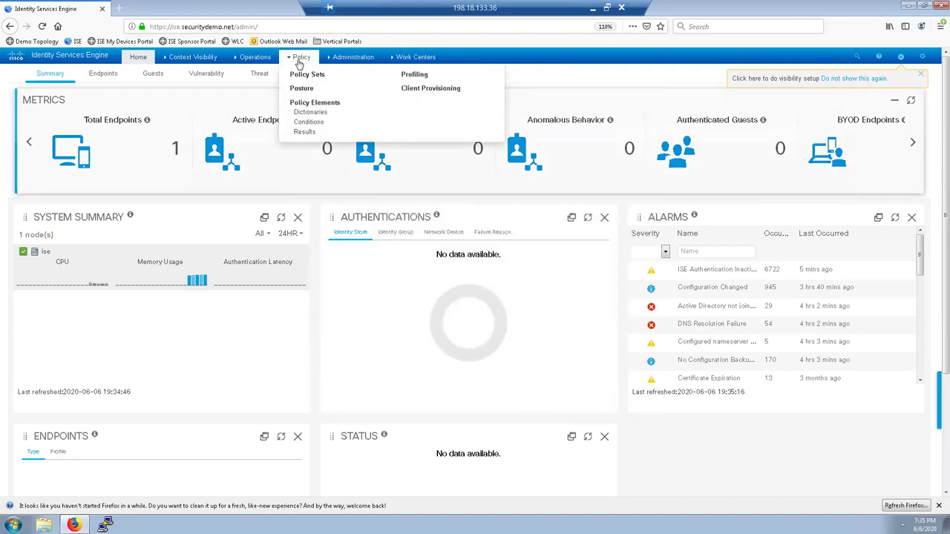
click(303, 133)
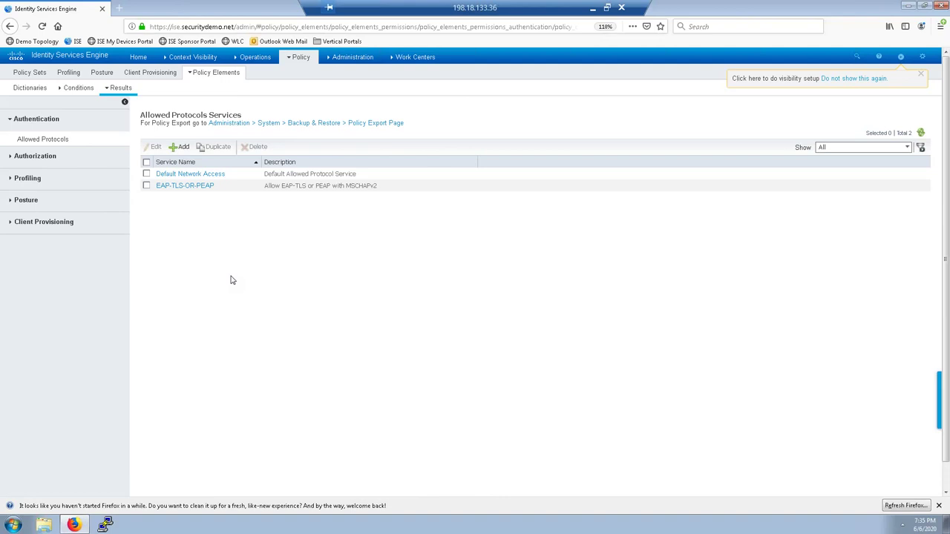
Open the ise node from the system deployment list to examine its personas and services.
click(343, 58)
click(349, 84)
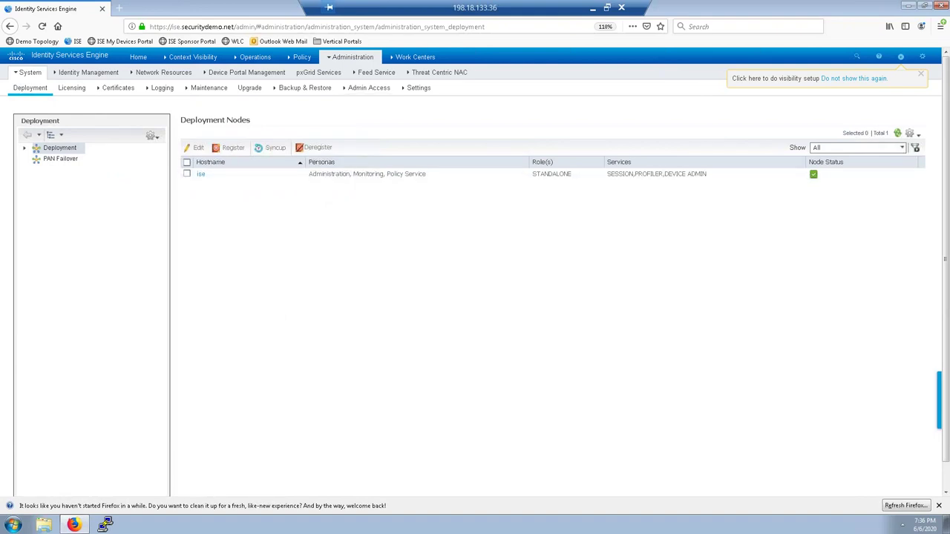
click(201, 175)
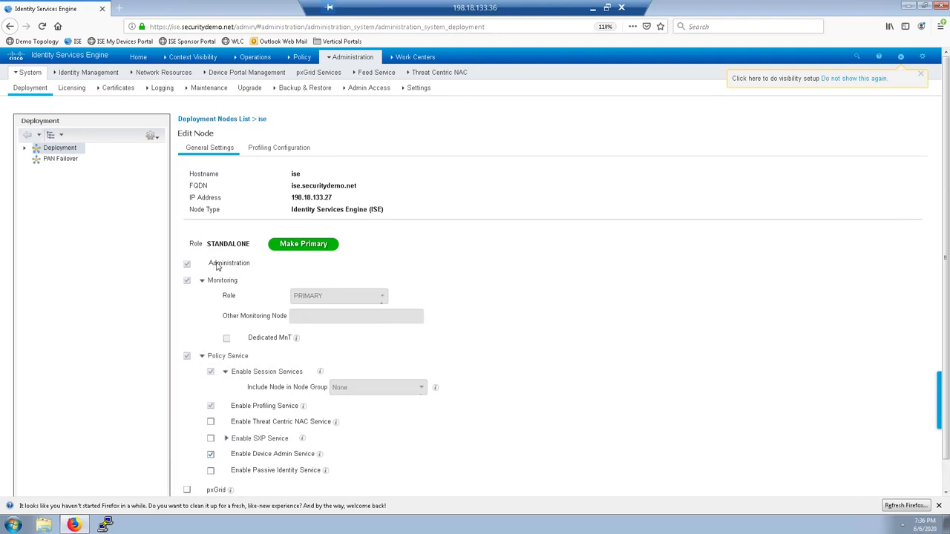
Examine the ise node's FQDN, IP address, node type, deployment role and enabled personas in its general settings.
click(354, 59)
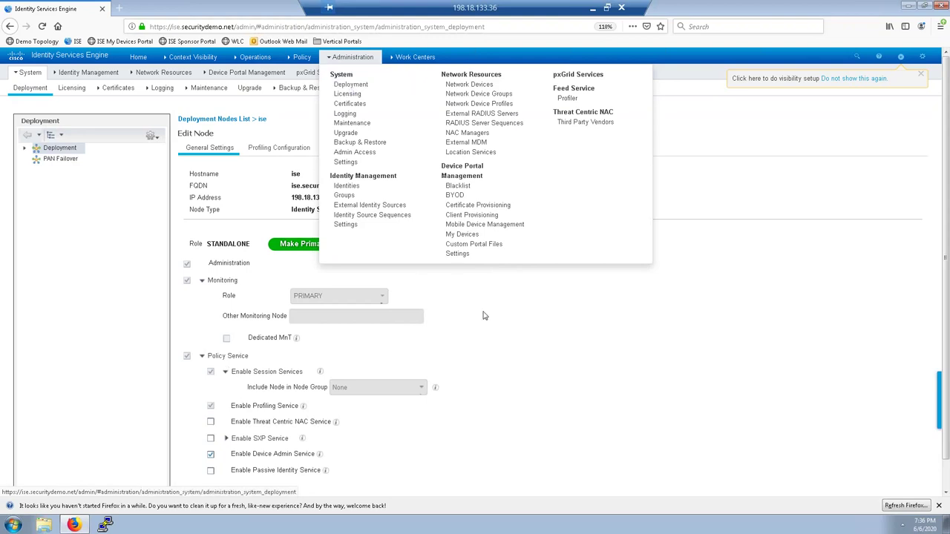
click(304, 180)
click(304, 186)
double_click(307, 186)
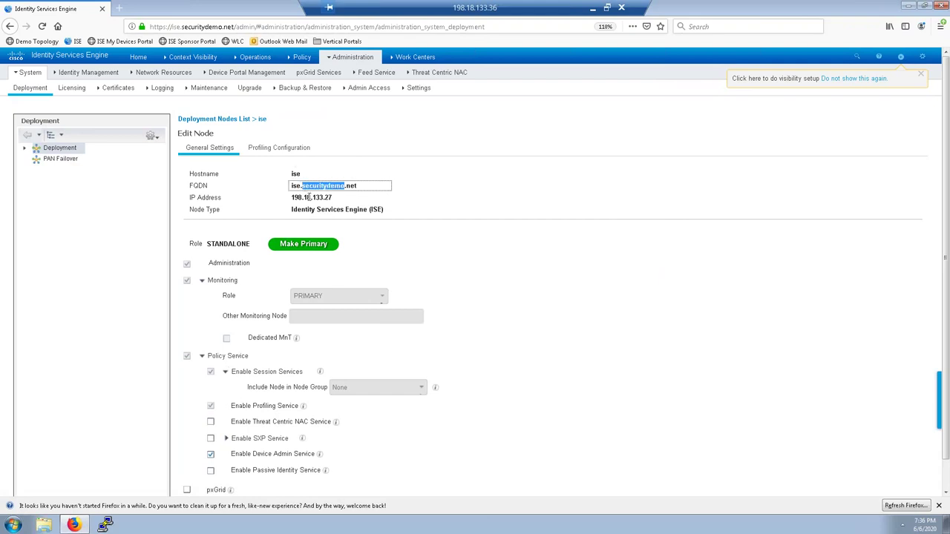
click(309, 198)
double_click(309, 197)
click(327, 209)
double_click(331, 209)
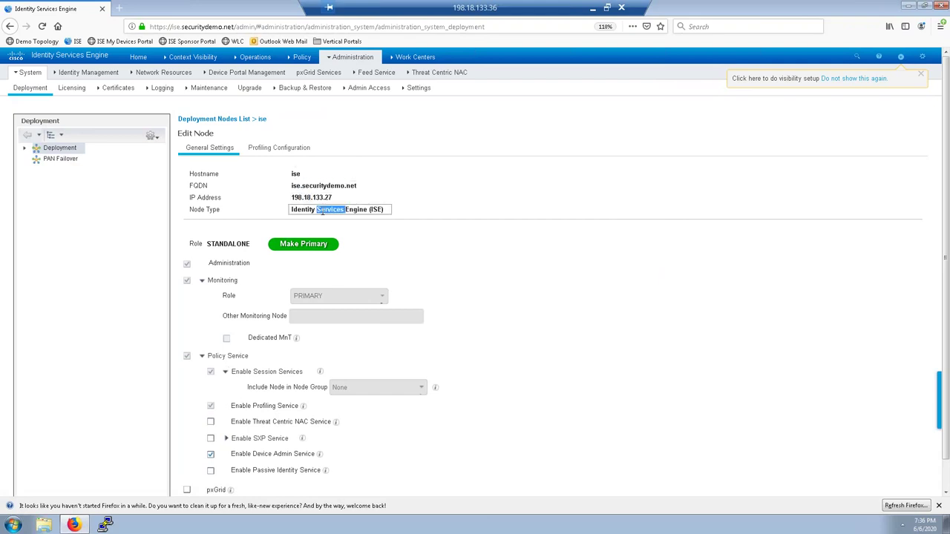
click(455, 266)
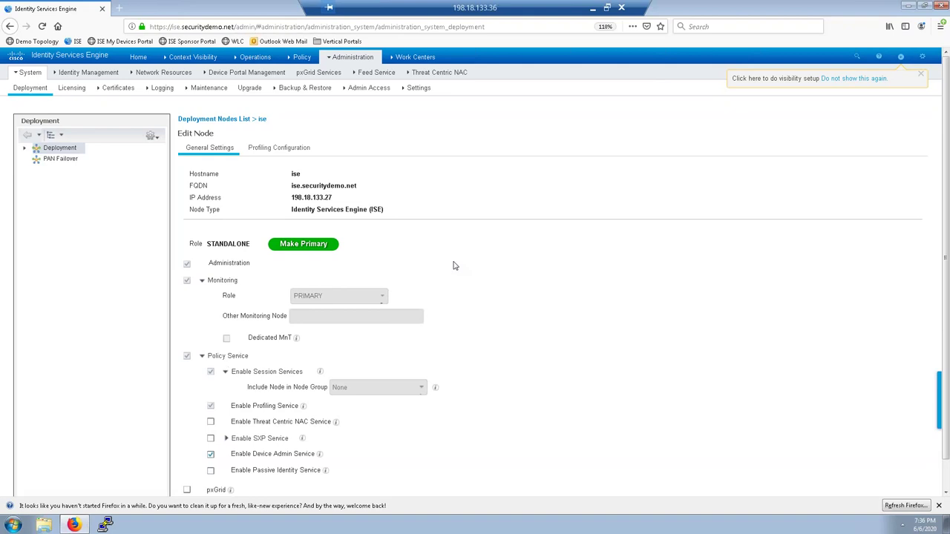
scroll(451, 265, down, 1)
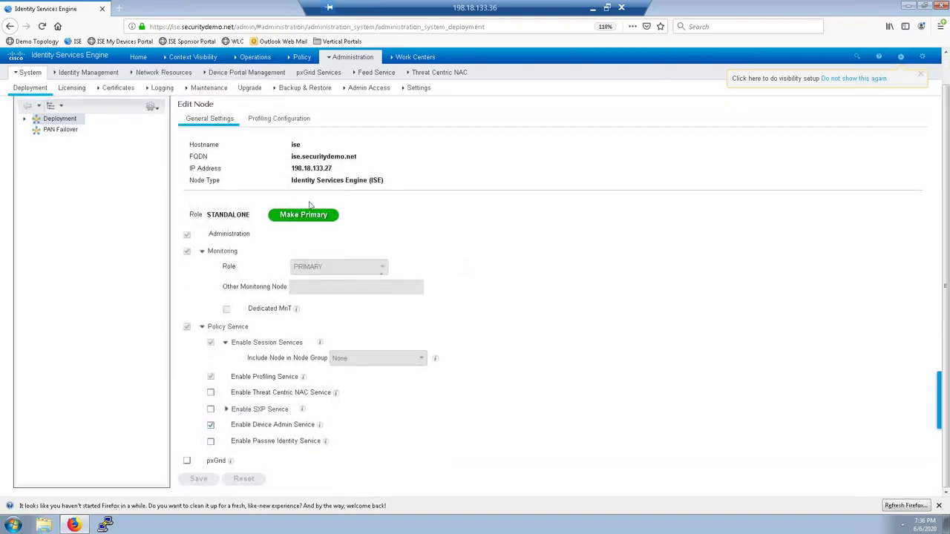
click(227, 214)
double_click(228, 215)
View the Policy Sets page, then return to the ISE home dashboard and look through its summary dashlets.
click(300, 58)
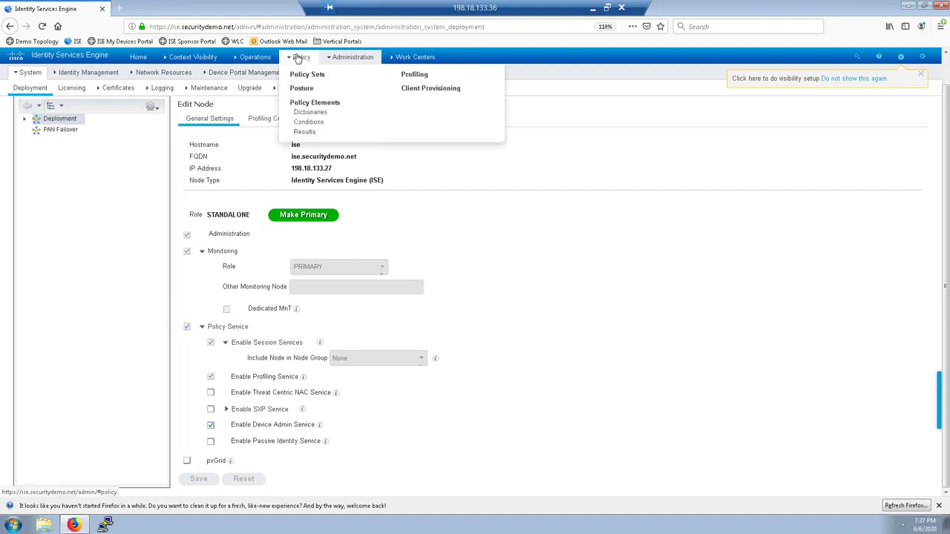
click(297, 78)
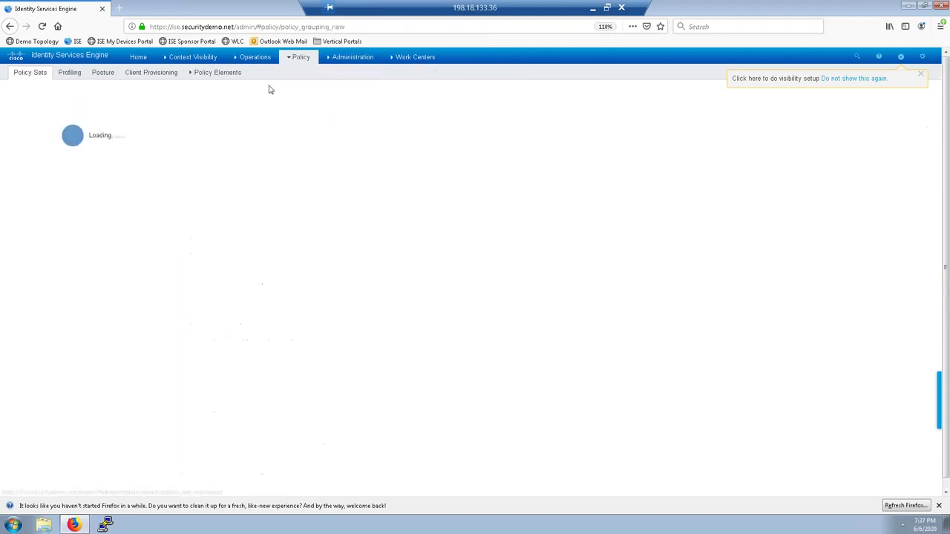
click(138, 59)
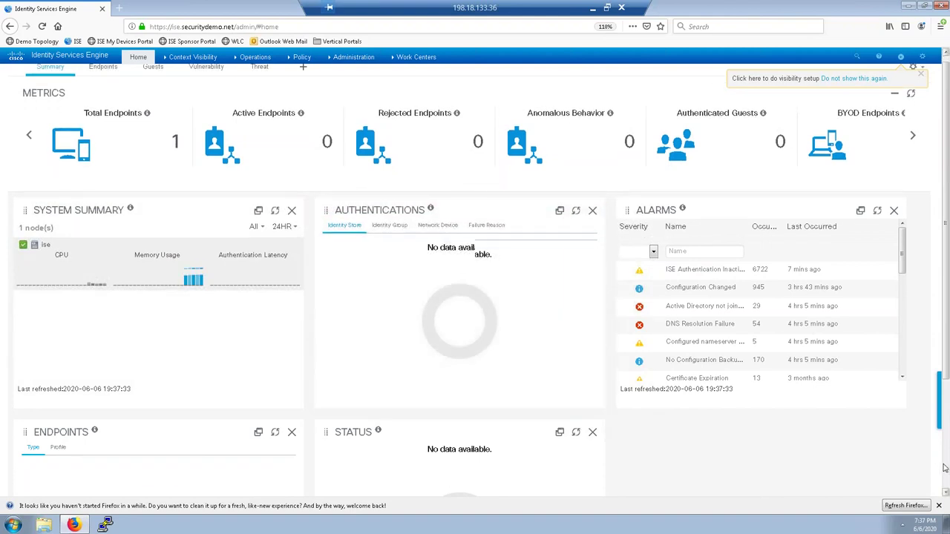
scroll(947, 470, down, 2)
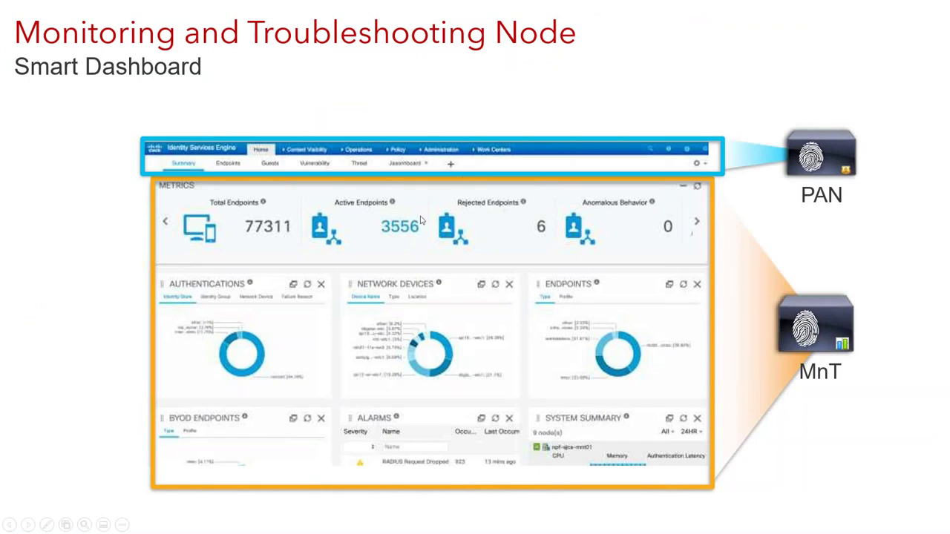
click(346, 204)
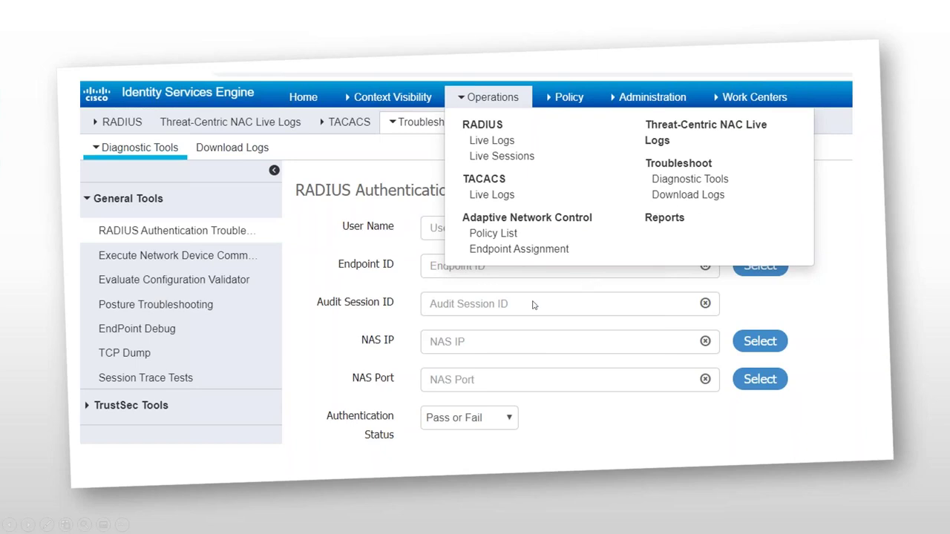
key(Right)
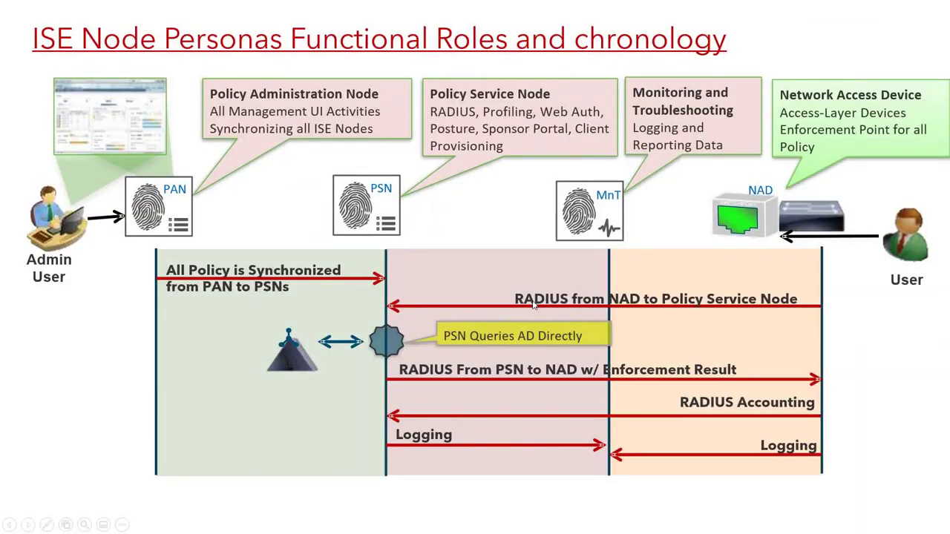
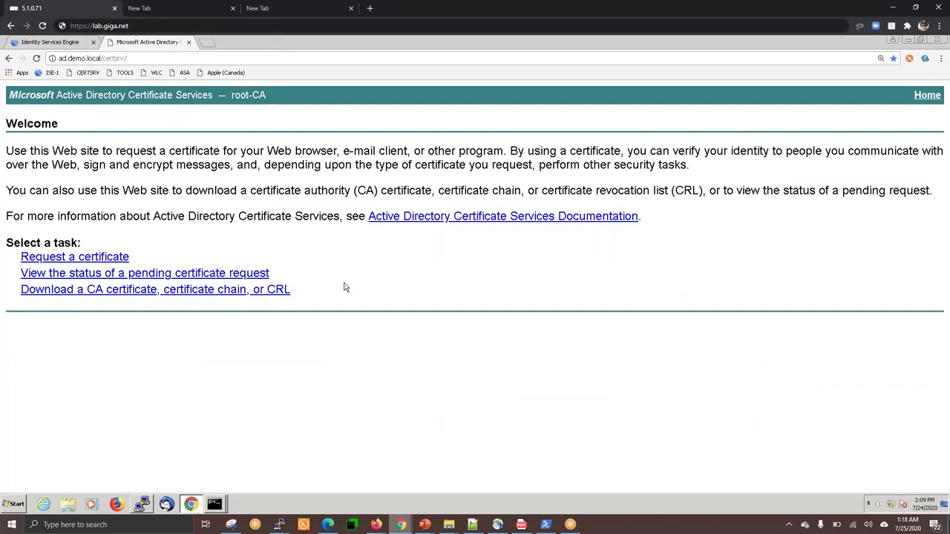
Download the current root-CA certificate in DER encoding from Microsoft Active Directory Certificate Services.
click(144, 297)
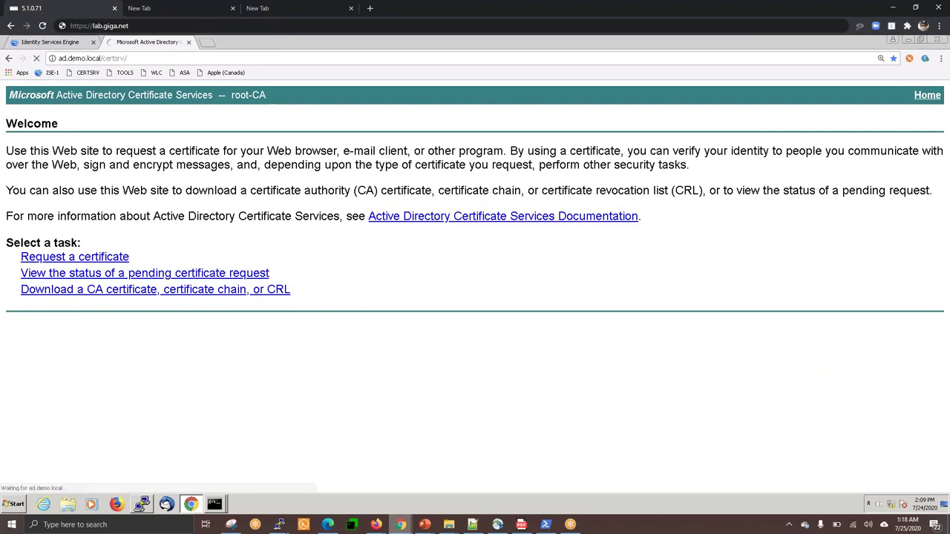
click(121, 295)
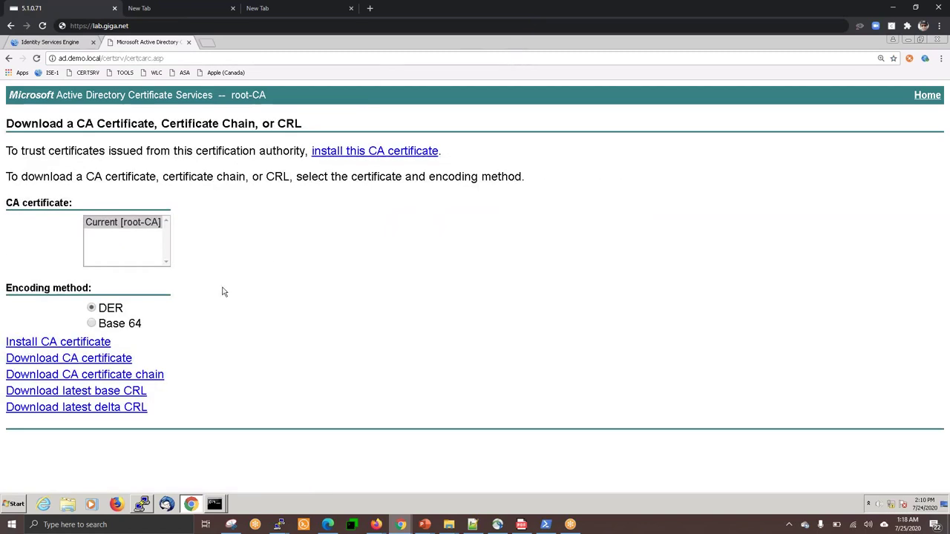
click(98, 362)
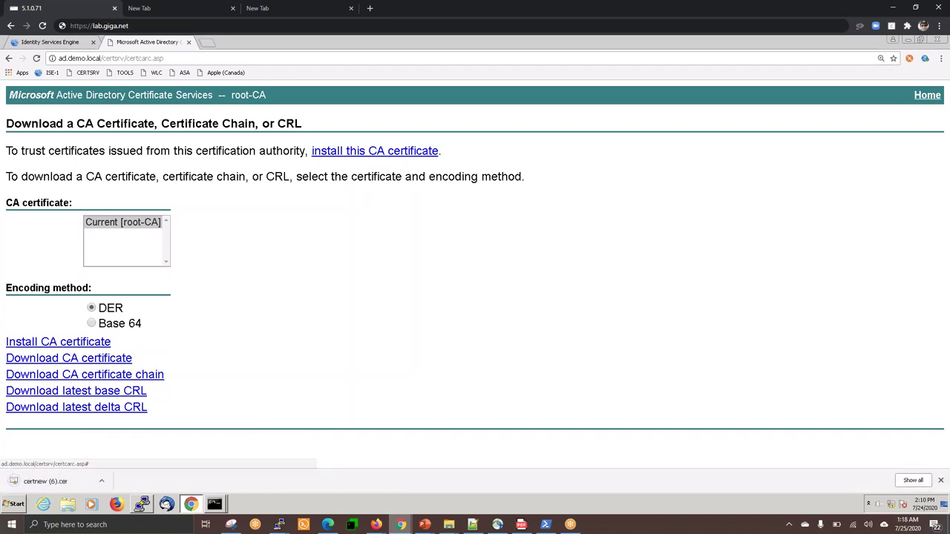
Show the downloaded certnew (6).cer in its folder and copy the path C:\Users\Admin\Downloads.
click(102, 481)
click(127, 450)
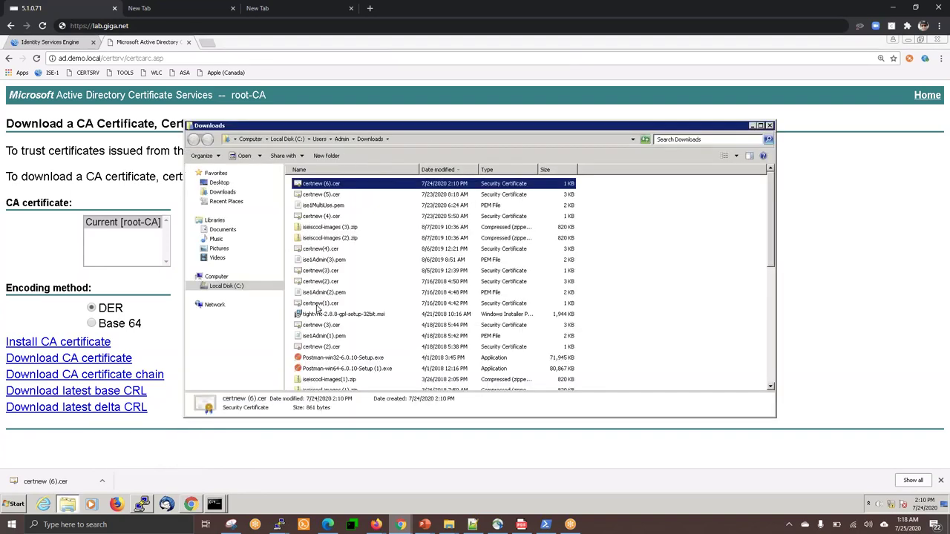
click(401, 138)
key(ctrl+c)
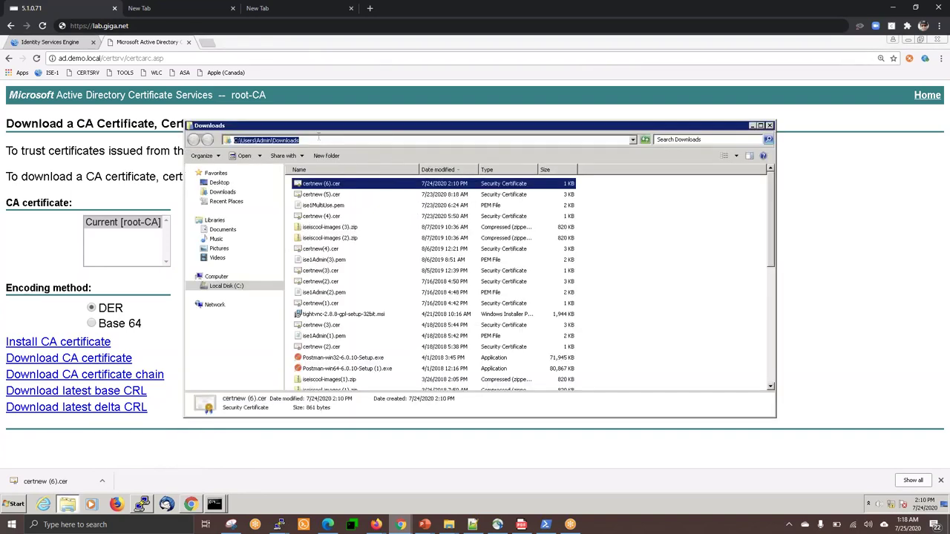
click(752, 127)
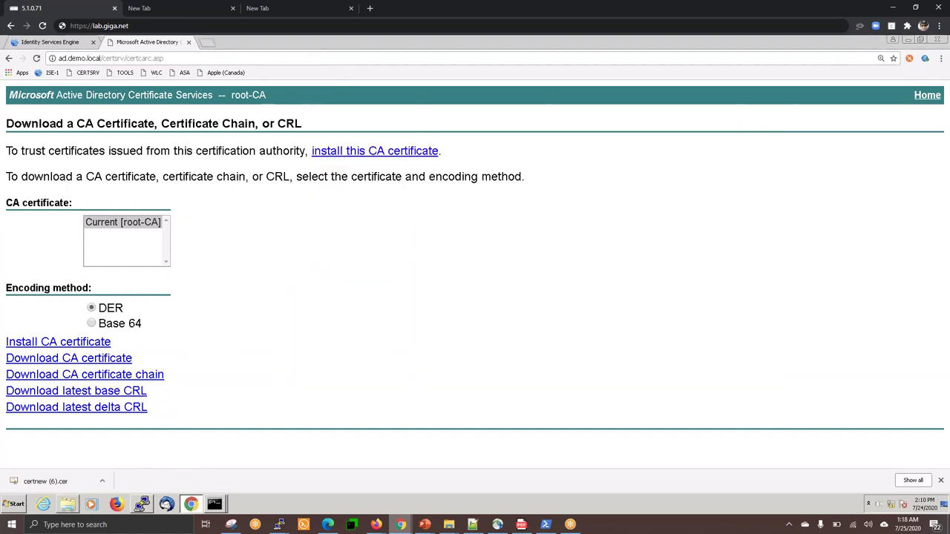
Open the import form for a new certificate in the ISE Trusted Certificates store.
click(54, 42)
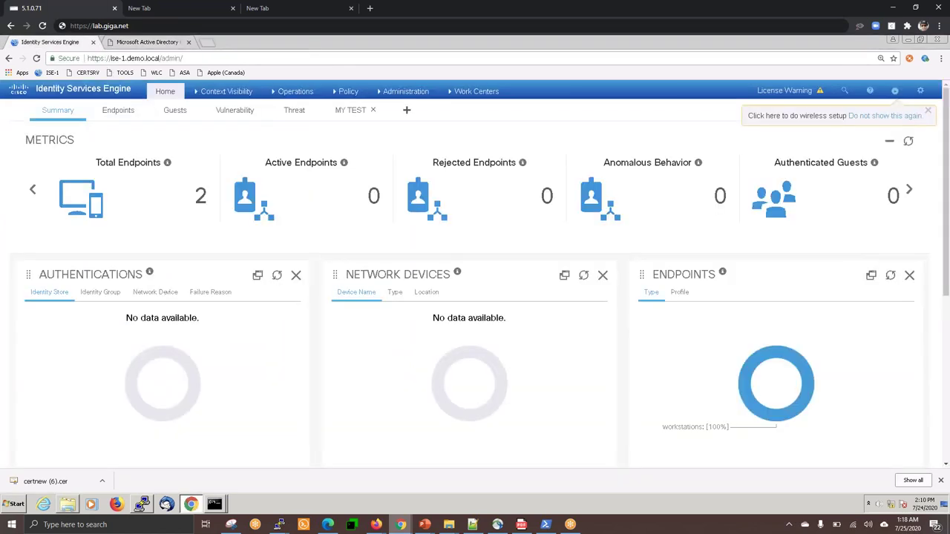
click(392, 94)
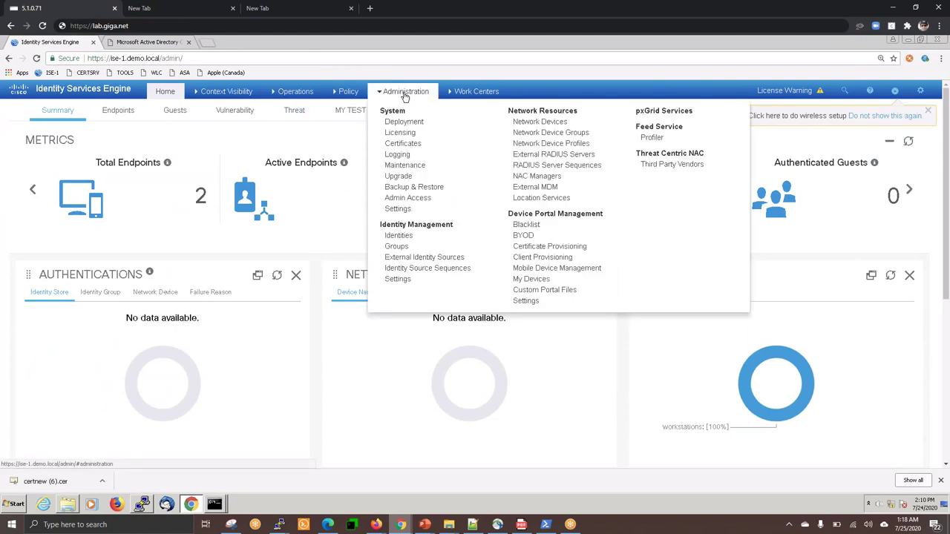
click(400, 144)
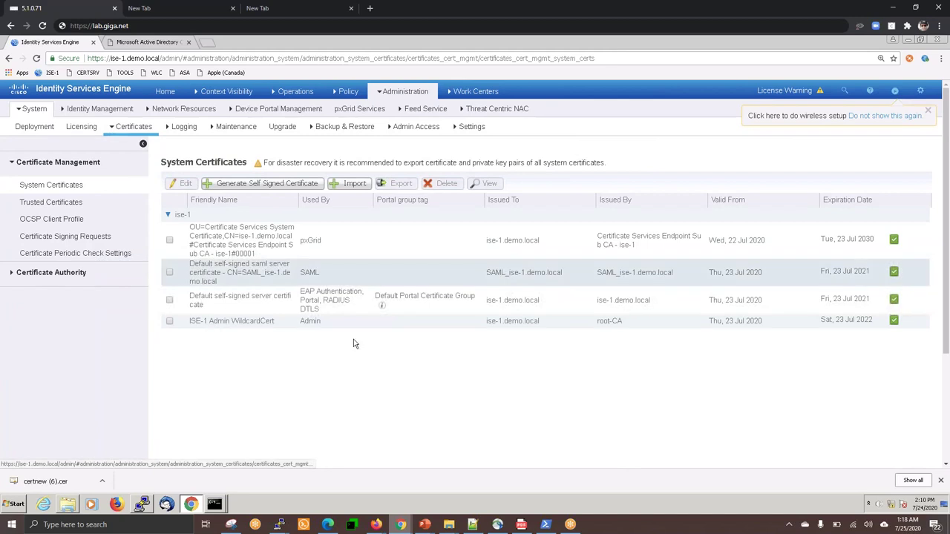
click(65, 204)
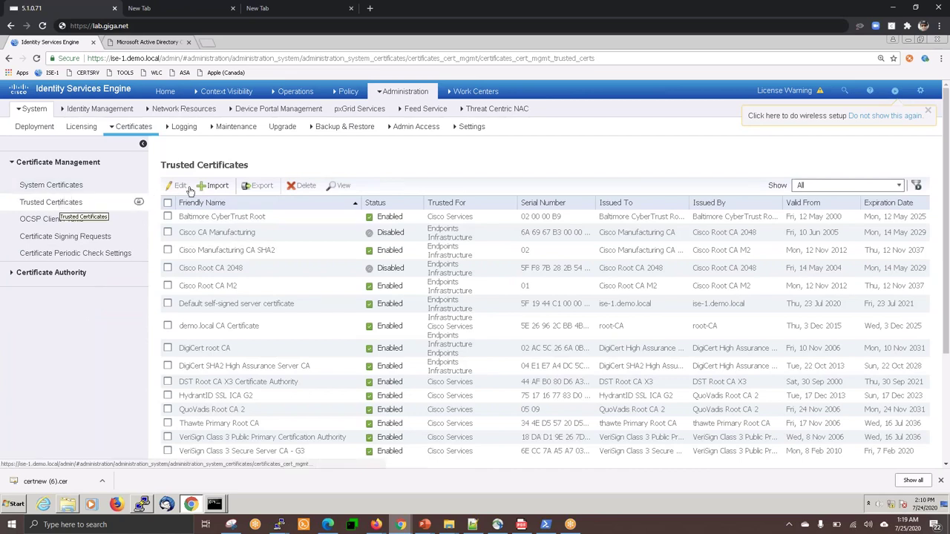
click(213, 186)
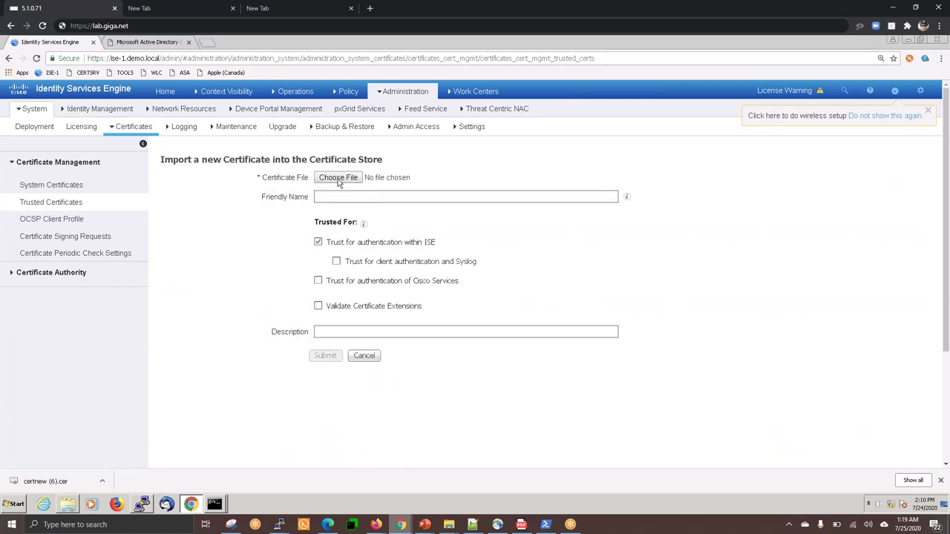
Choose certnew (6).cer from C:\Users\Admin\Downloads as the certificate file to import.
click(338, 179)
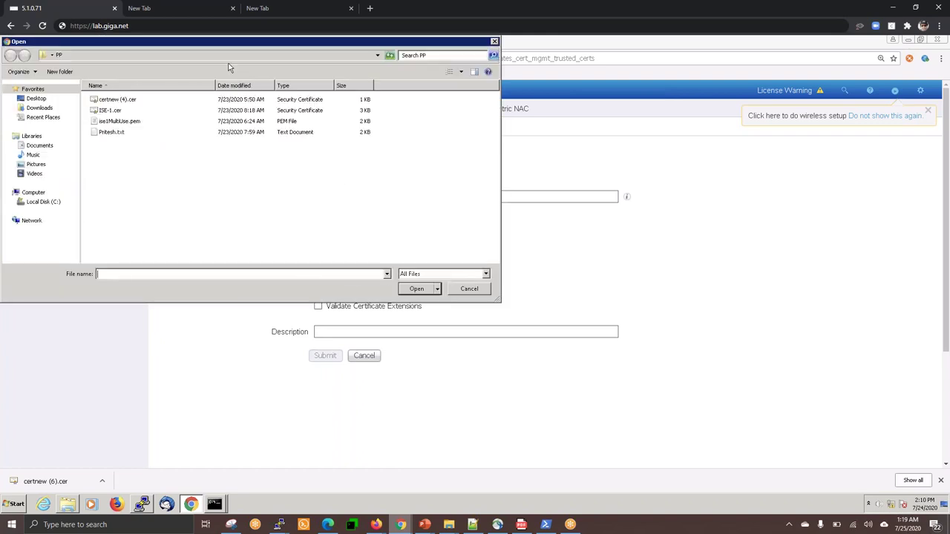
click(189, 55)
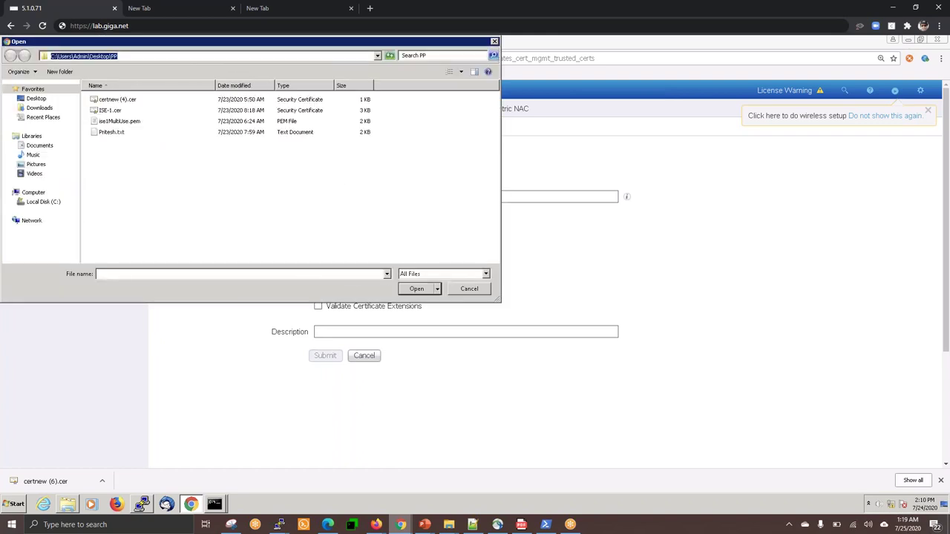
key(ctrl+v)
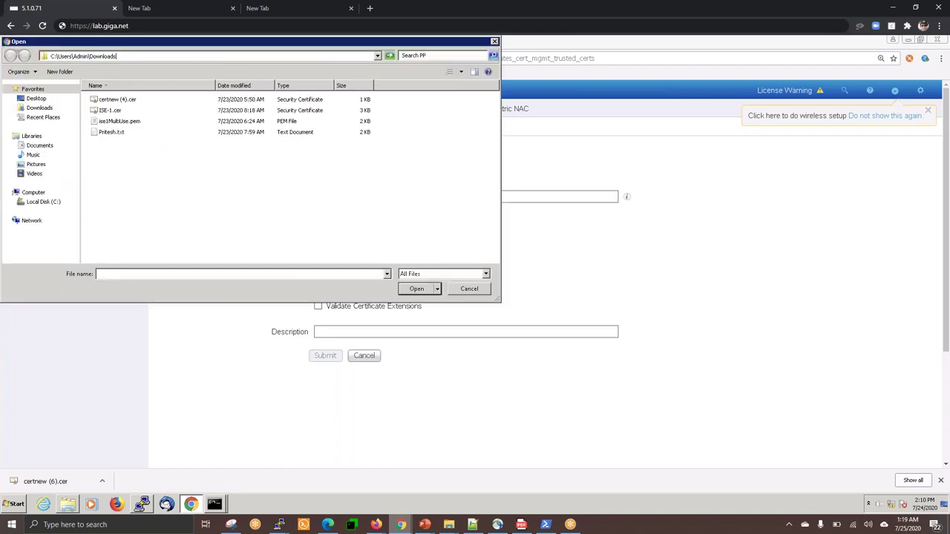
key(Return)
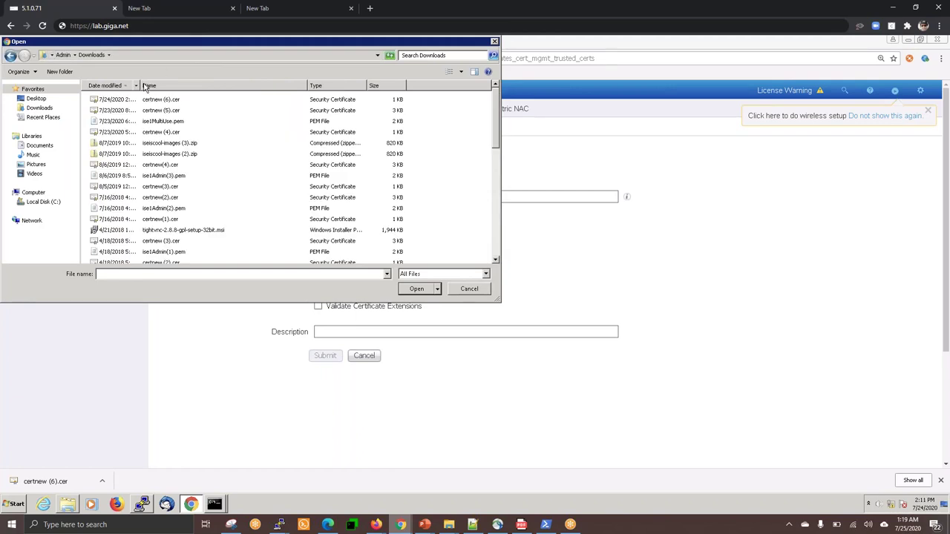
drag(158, 85, 237, 91)
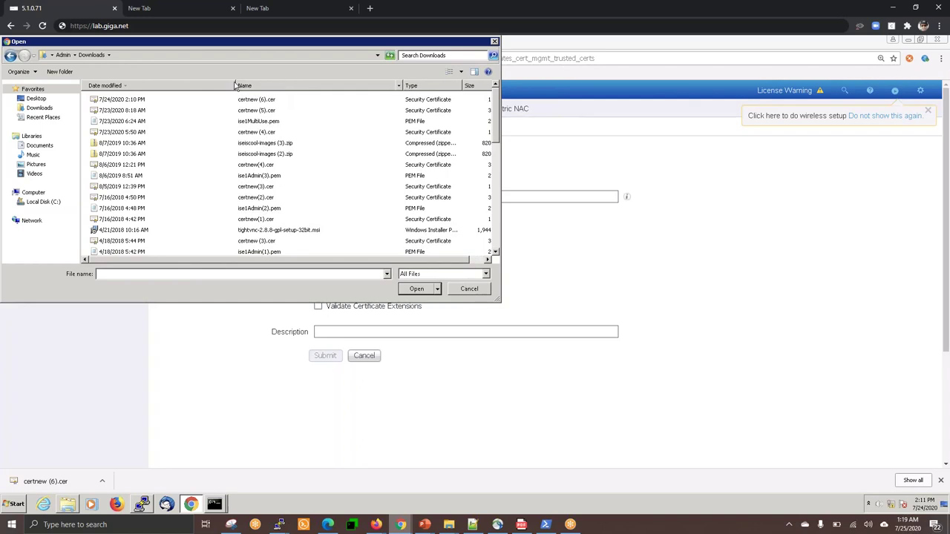
double_click(158, 102)
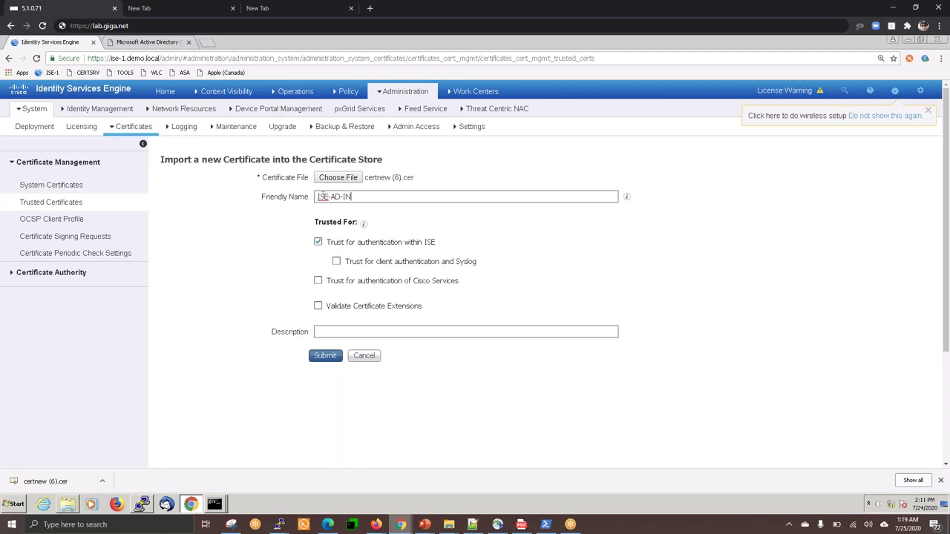
Import the certificate as ISE-AD-IN, also trusted for client authentication and Syslog and for Cisco Services, agreeing to replace the existing certificate.
click(366, 264)
click(325, 356)
click(329, 357)
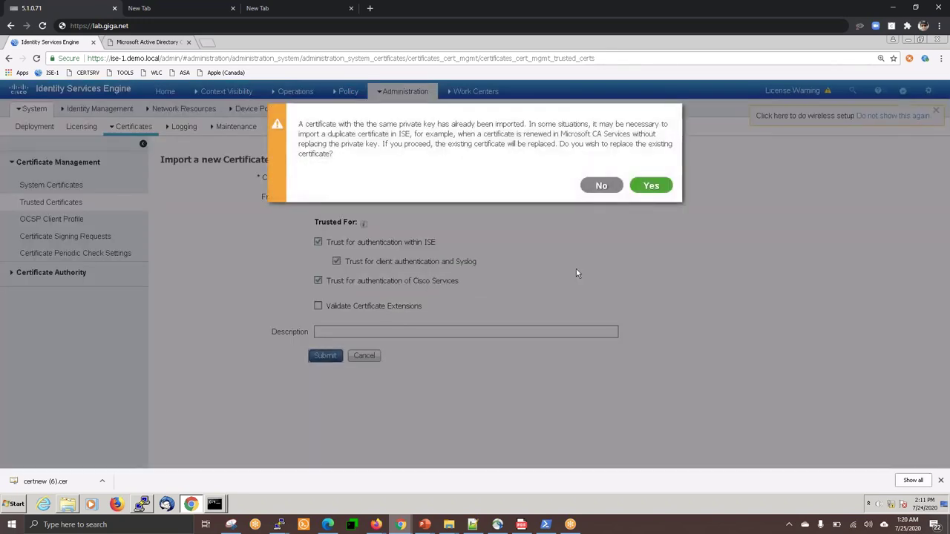
click(649, 187)
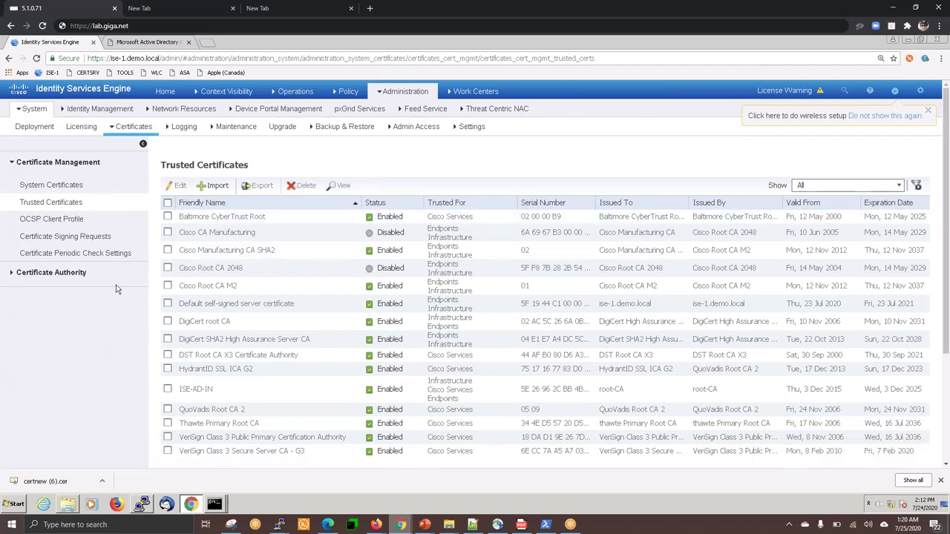
Open the ISE-AD-IN trusted certificate for editing and review its issuer details, usage and certificate status validation settings.
click(168, 389)
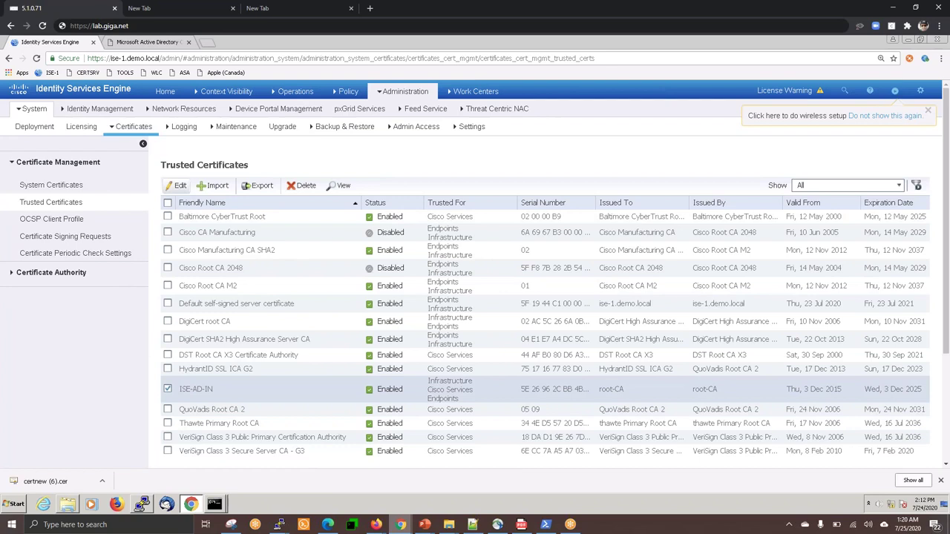
click(178, 185)
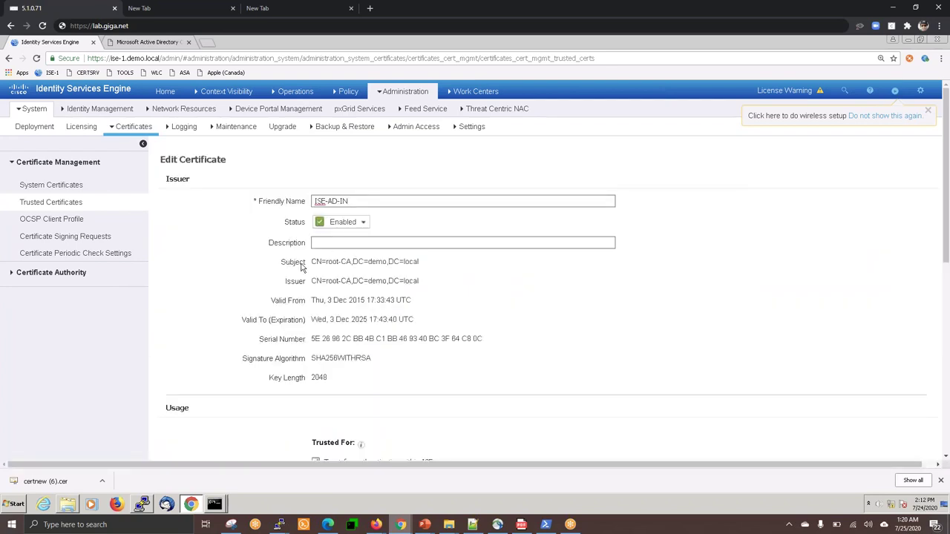
mouse_move(287, 262)
mouse_down()
mouse_move(371, 350)
mouse_move(705, 373)
mouse_move(864, 303)
mouse_up()
click(864, 303)
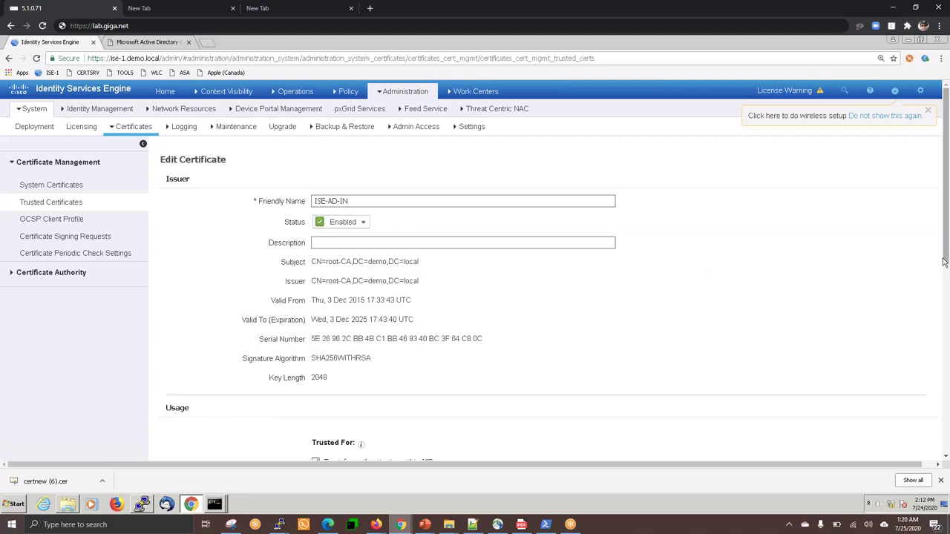
drag(943, 262, 935, 410)
scroll(935, 410, down, 3)
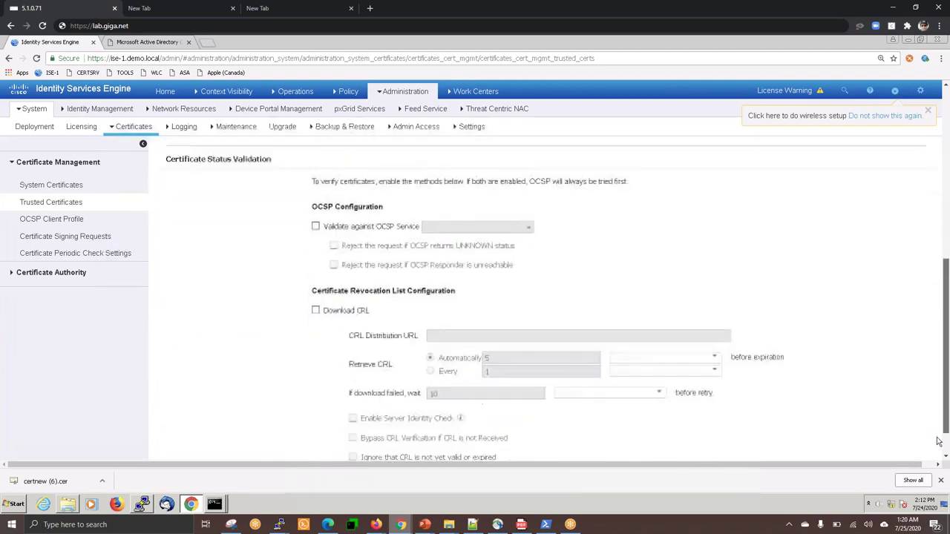
Start a new Multi-Use certificate signing request and select ise-1 as the node to generate it for.
scroll(943, 386, up, 4)
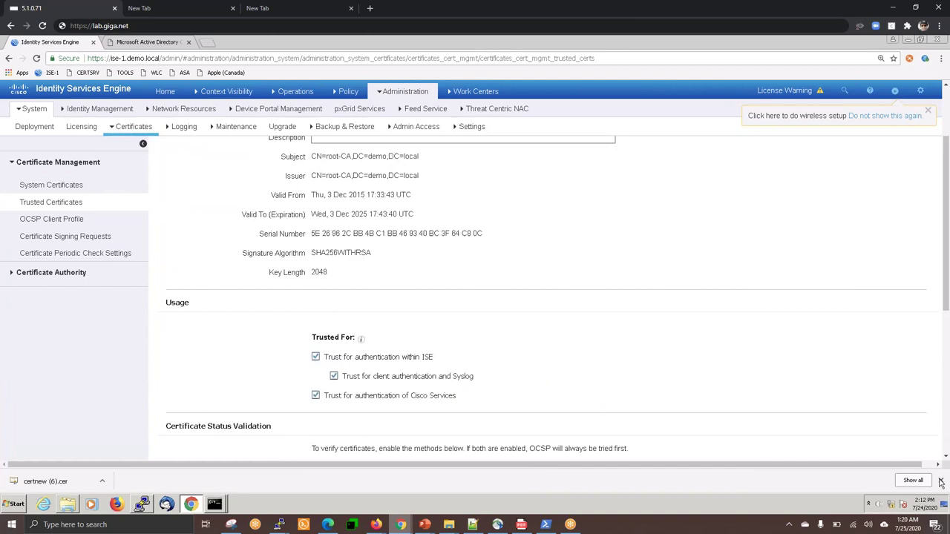
click(941, 482)
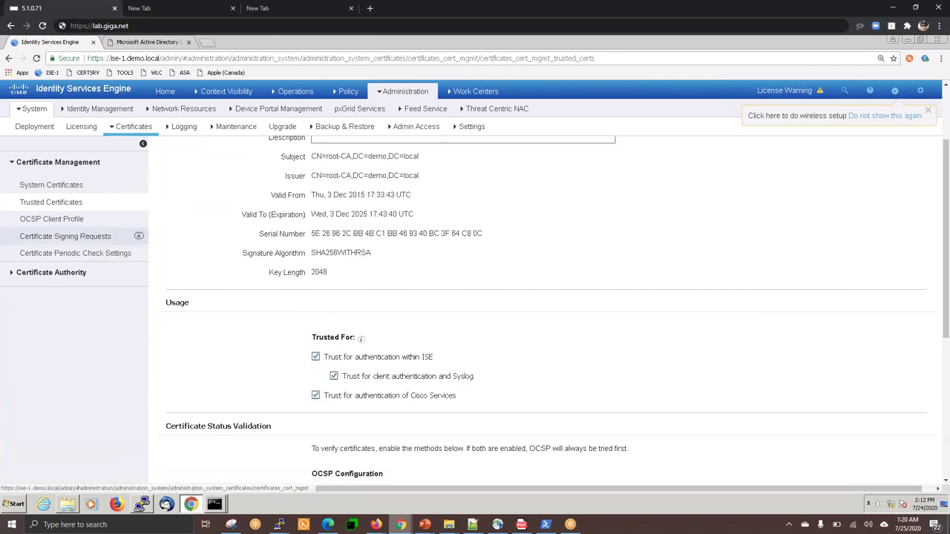
click(65, 236)
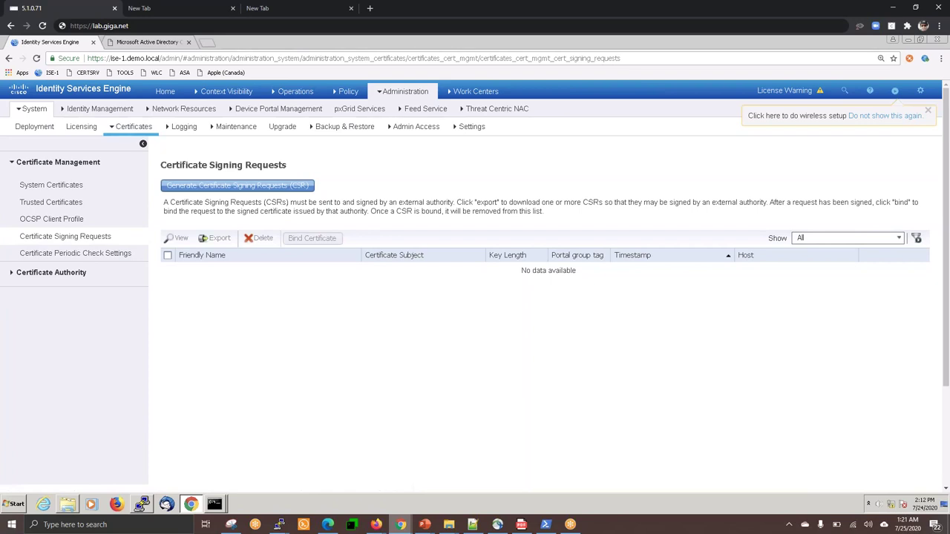
click(304, 186)
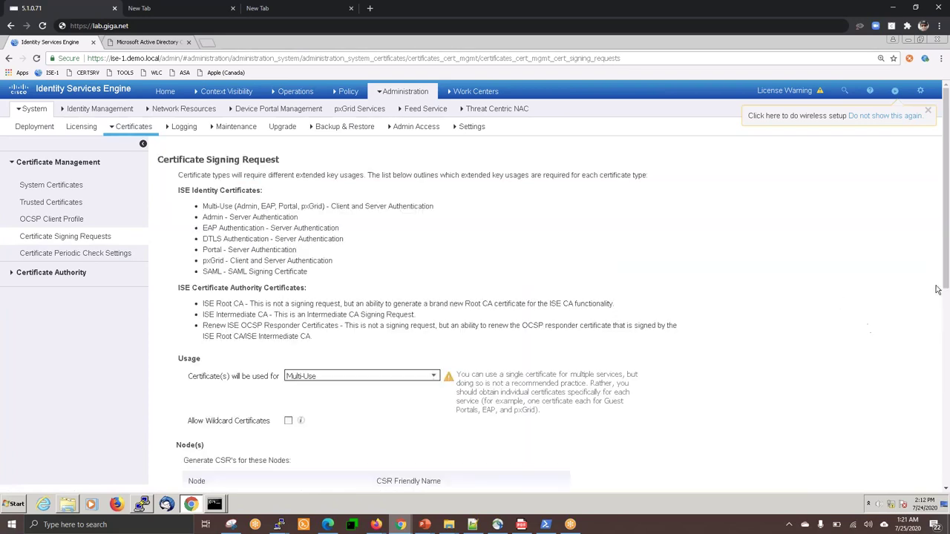
drag(946, 281, 946, 410)
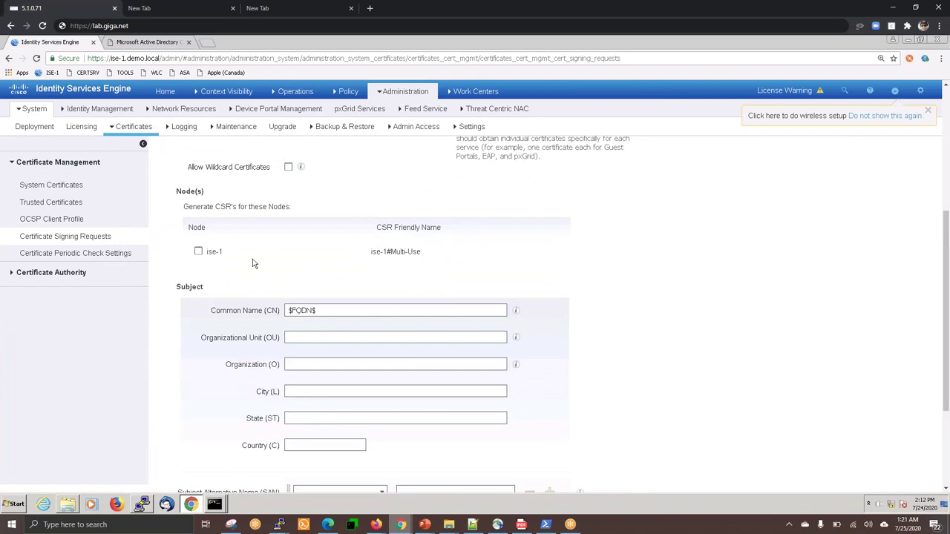
click(198, 252)
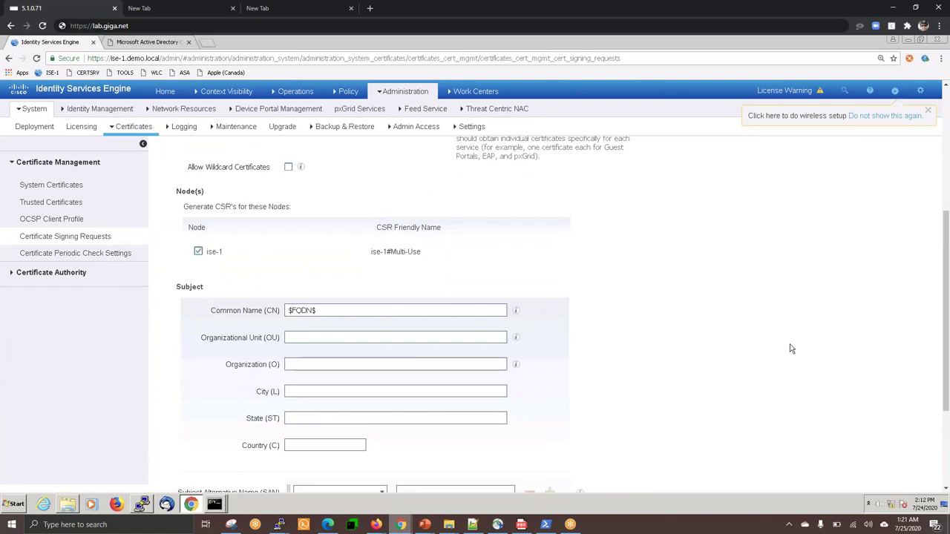
Fill in the request's subject with organizational unit IT, organization ISE Lab, city San Jose ST, state California and country US.
drag(946, 362, 946, 422)
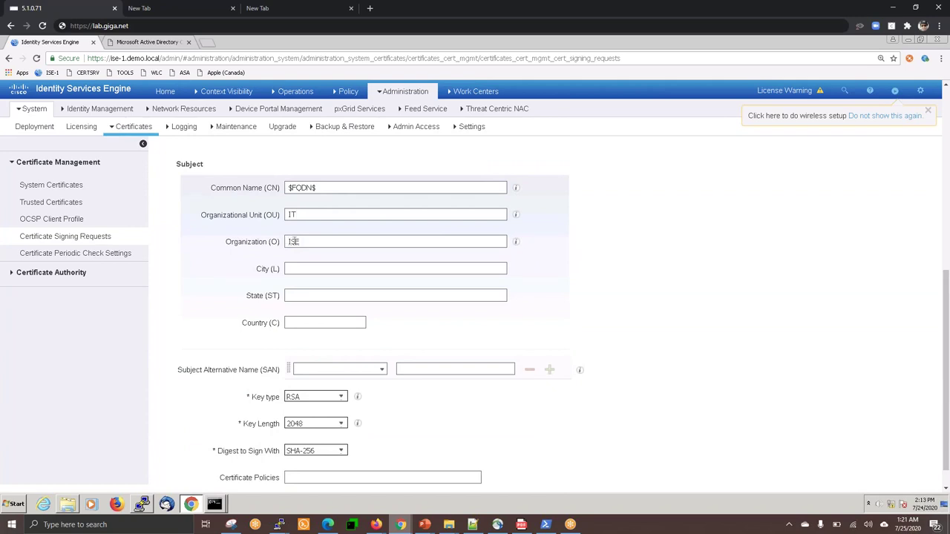
text(ab)
text(San )
text(Jose ST)
text(Cal)
text(ifr)
text(ornai)
key(BackSpace)
key(BackSpace)
text(ia)
text(US)
Enter the DNS name aaa.demo.local as the first subject alternative name and add another entry row.
click(944, 484)
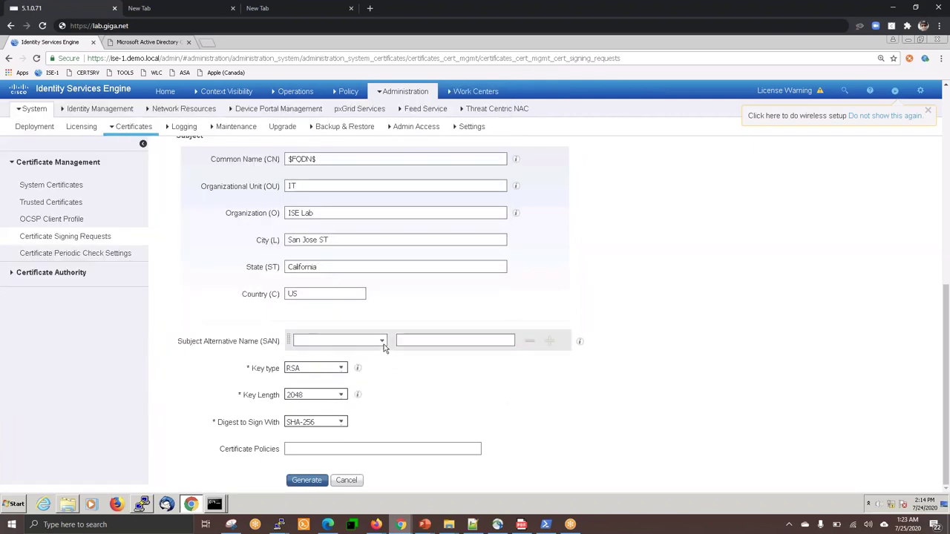
click(382, 340)
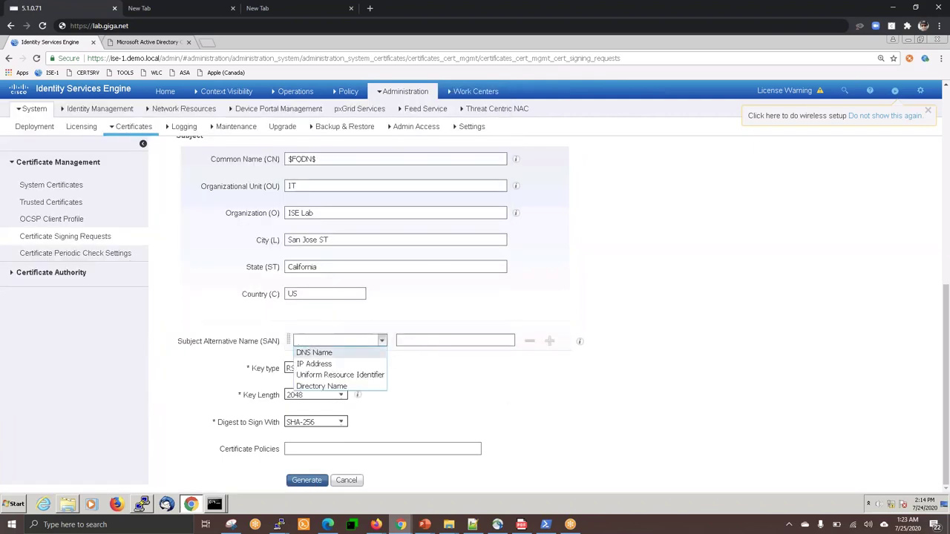
click(314, 353)
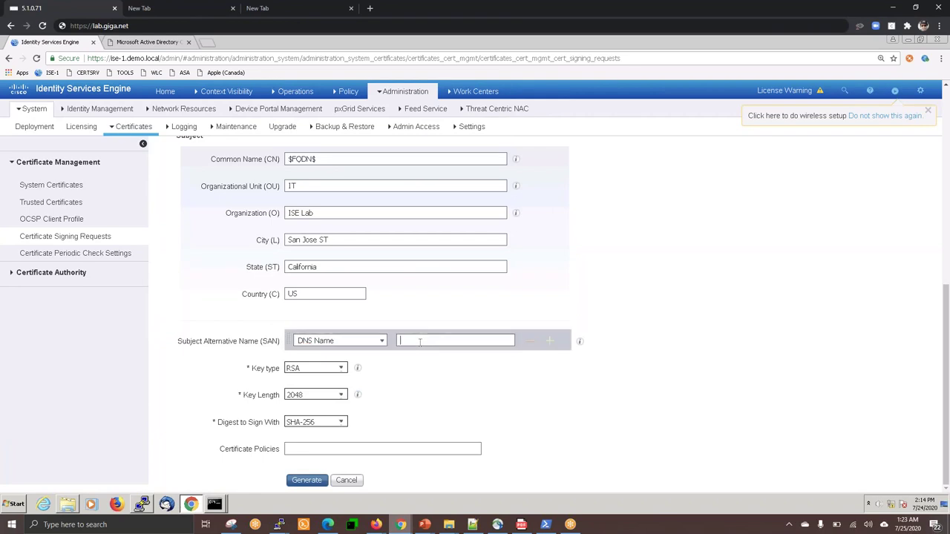
text(aaa.demo.local)
click(550, 346)
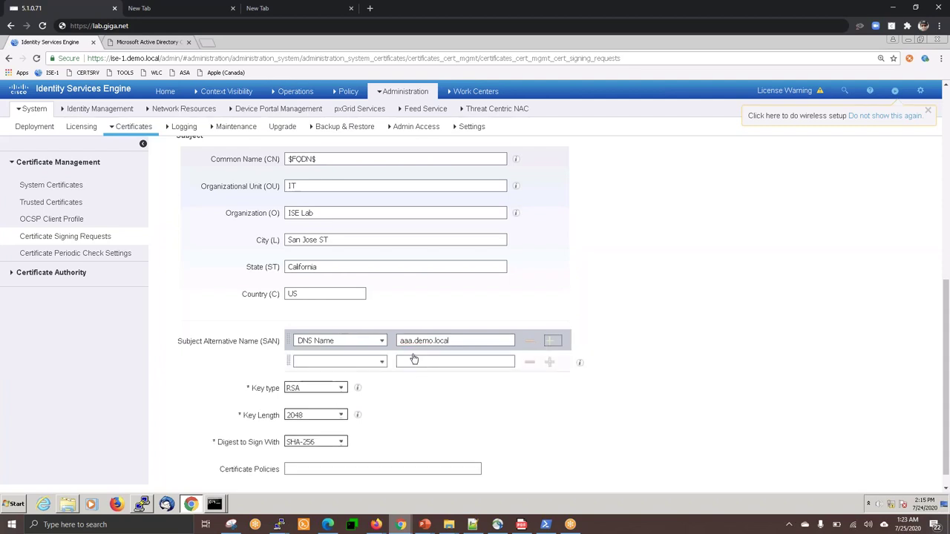
Enter the DNS name ise-1.demo.local as the second subject alternative name and add another entry row.
click(340, 362)
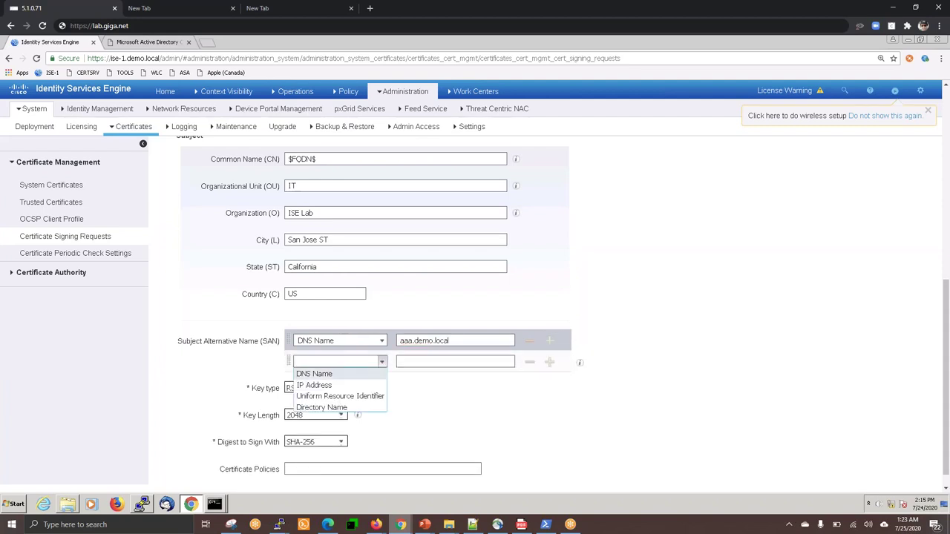
key(Return)
click(417, 364)
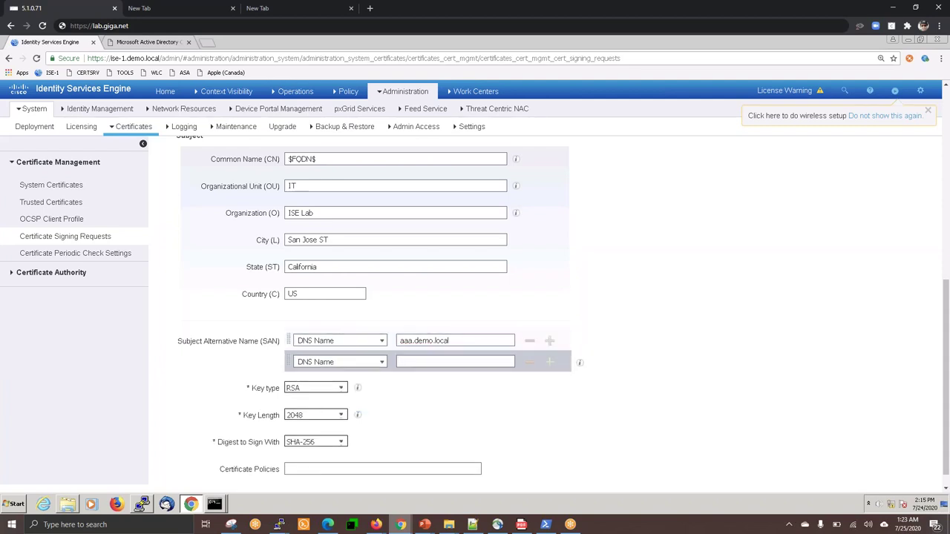
text(ise-1.demo.local)
click(547, 365)
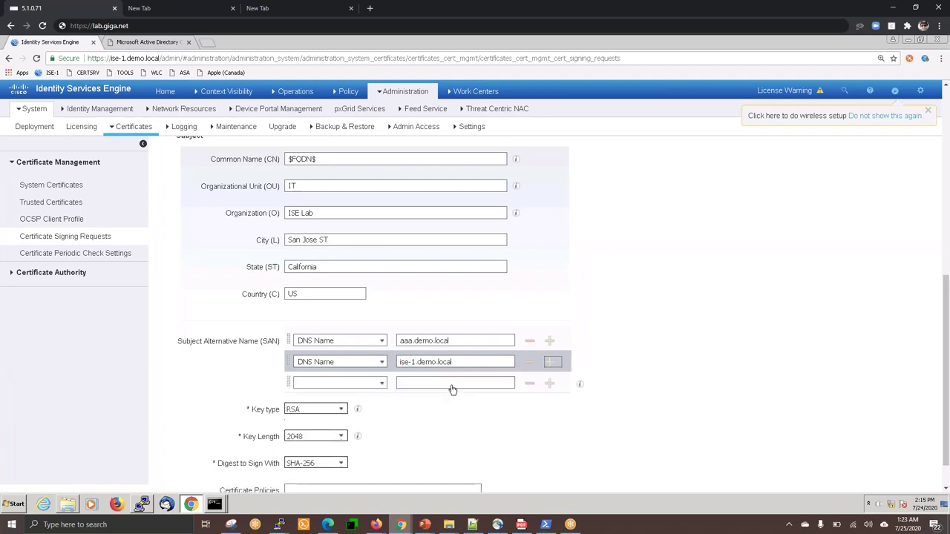
Enter the wildcard DNS name *.demo.local as the third subject alternative name and add another entry row.
click(371, 384)
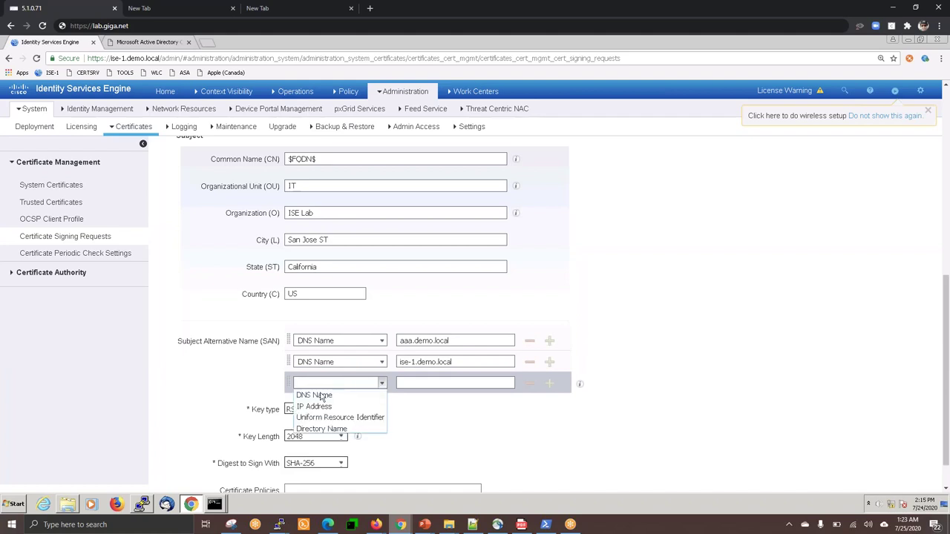
click(360, 394)
click(438, 383)
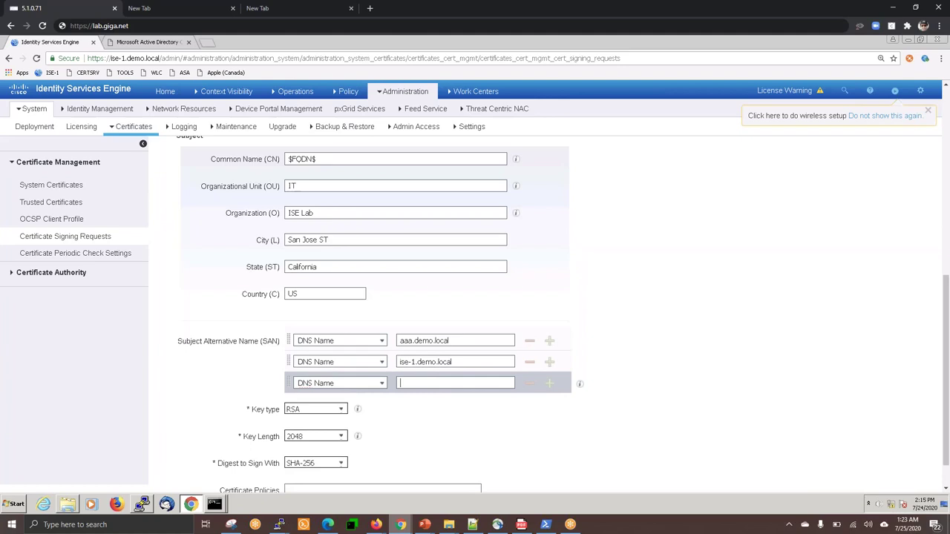
text(*.demo.l)
text(ocal)
click(551, 387)
Enter 10.1.100.21 as a DNS name in the fourth subject alternative name and add another entry row.
click(365, 405)
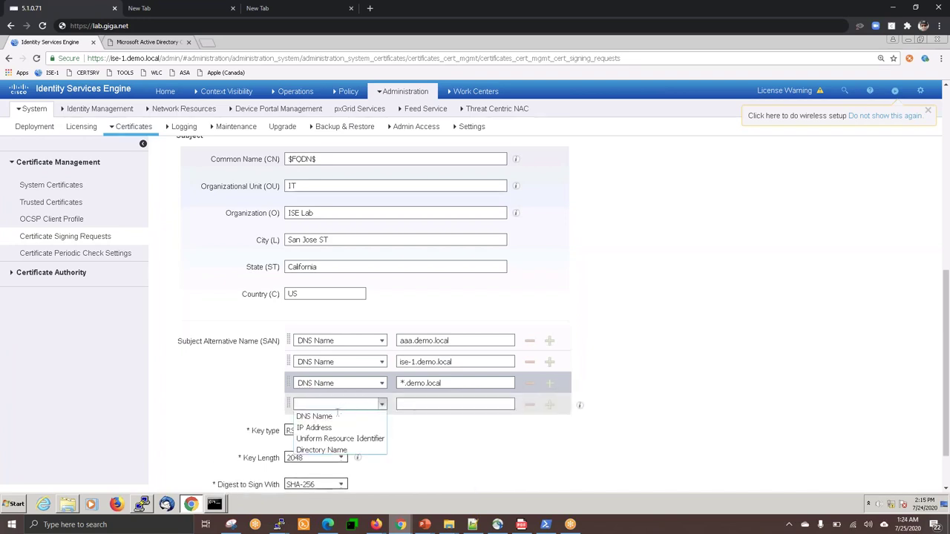
click(336, 417)
click(400, 405)
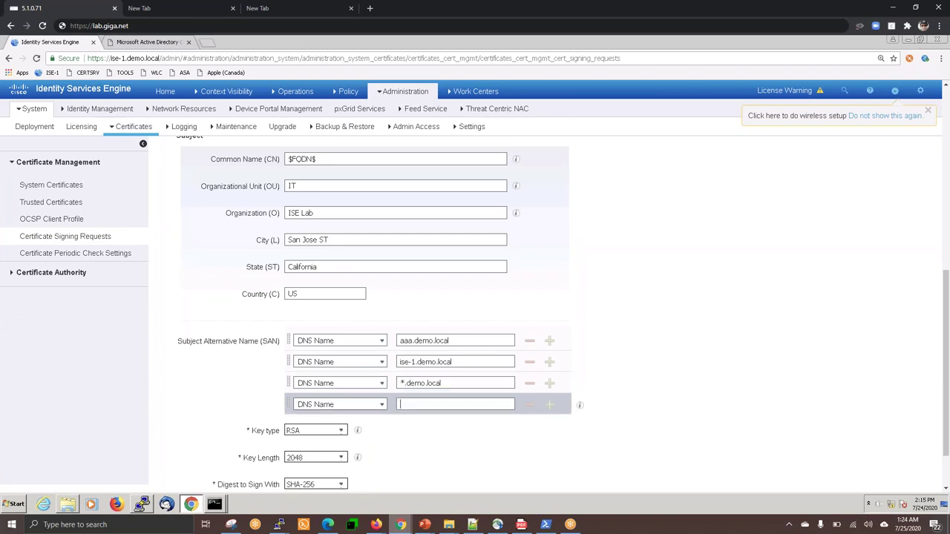
text(10.1.100.21)
click(549, 404)
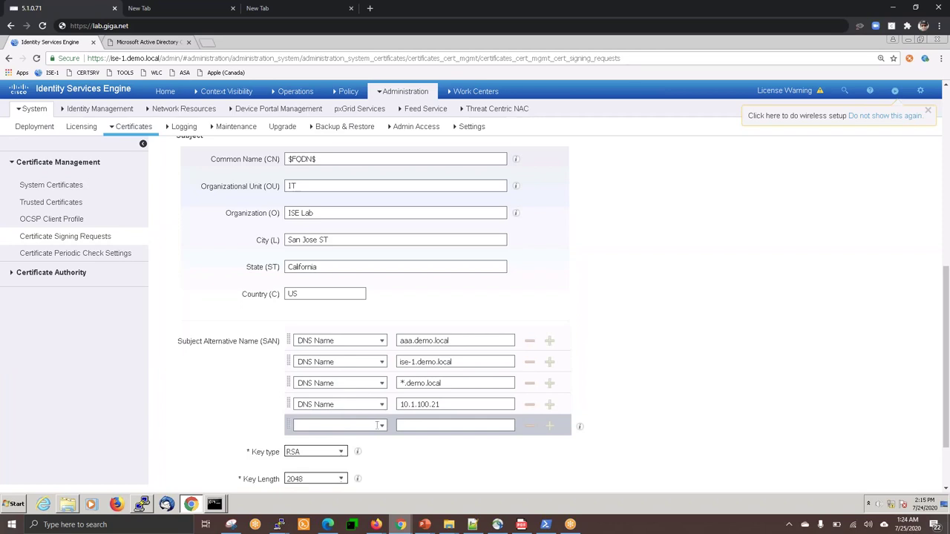
Enter 10.1.100.22 as a DNS name in the fifth subject alternative name and add another entry row.
click(371, 426)
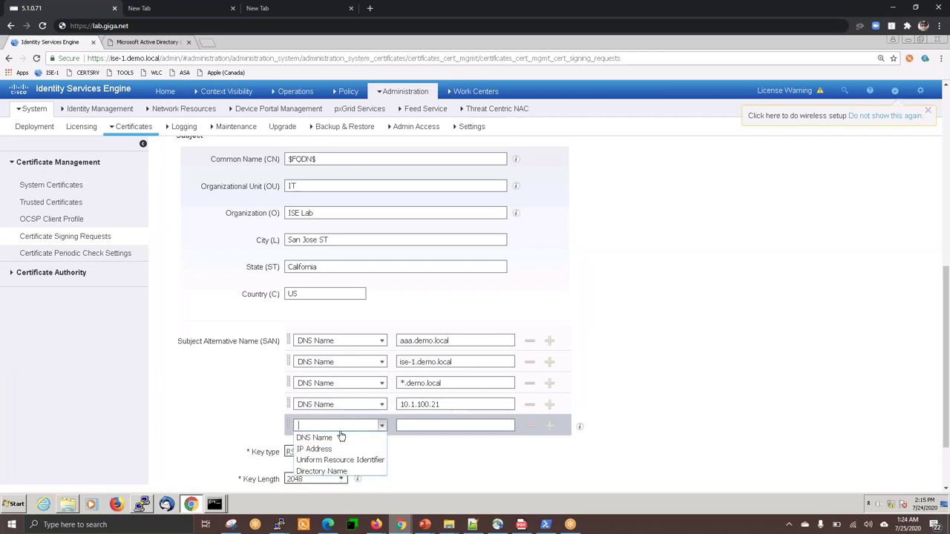
key(Return)
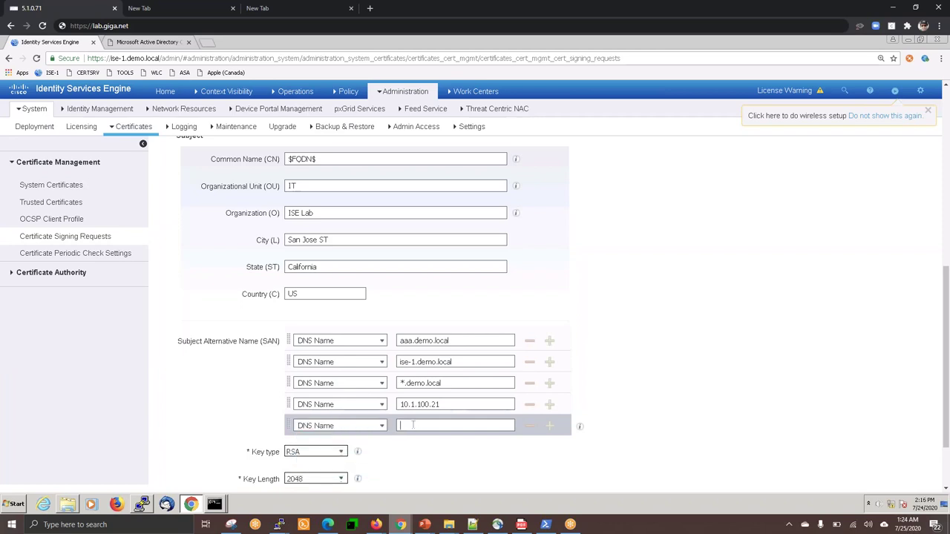
text(10.1.)
text(2)
text(100.22)
click(550, 426)
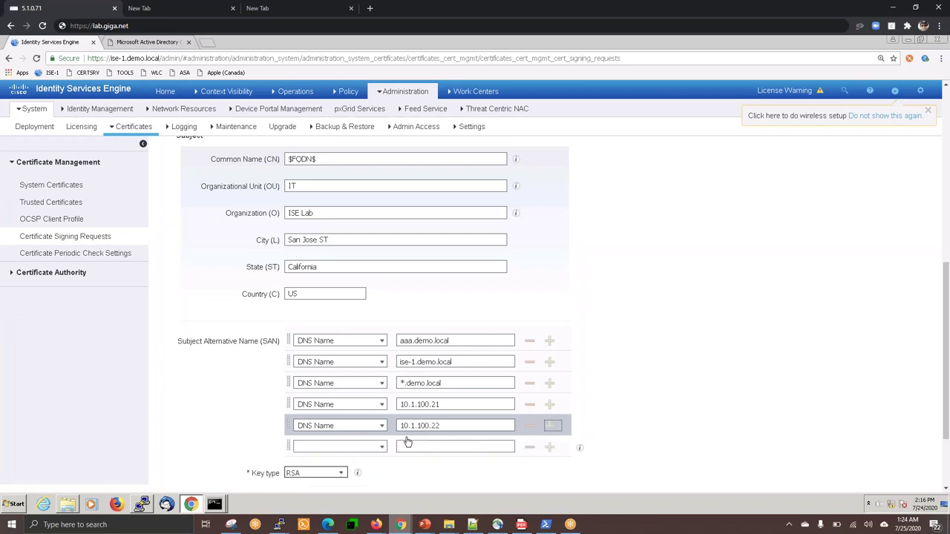
Set the sixth subject alternative name to the IP Address type with the value 10.1.100.21.
click(362, 450)
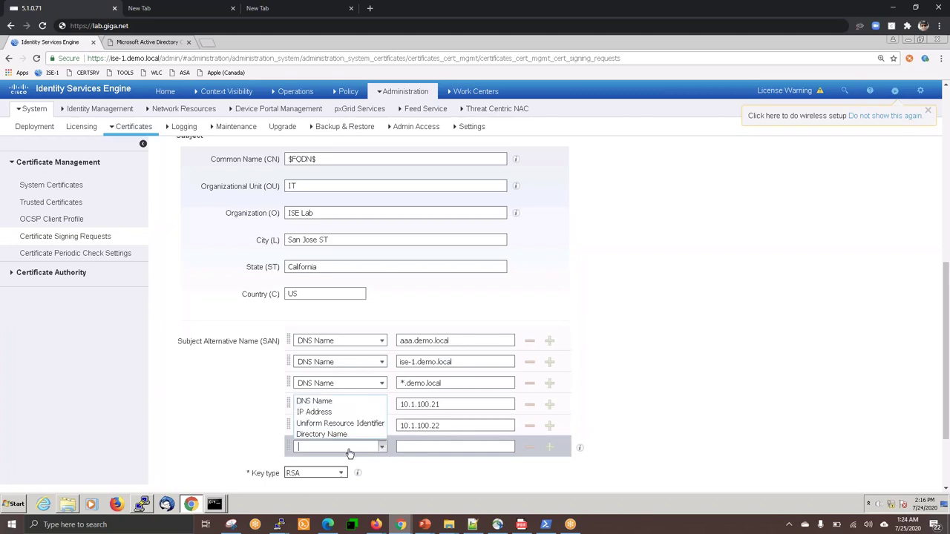
click(318, 412)
click(419, 449)
text(10)
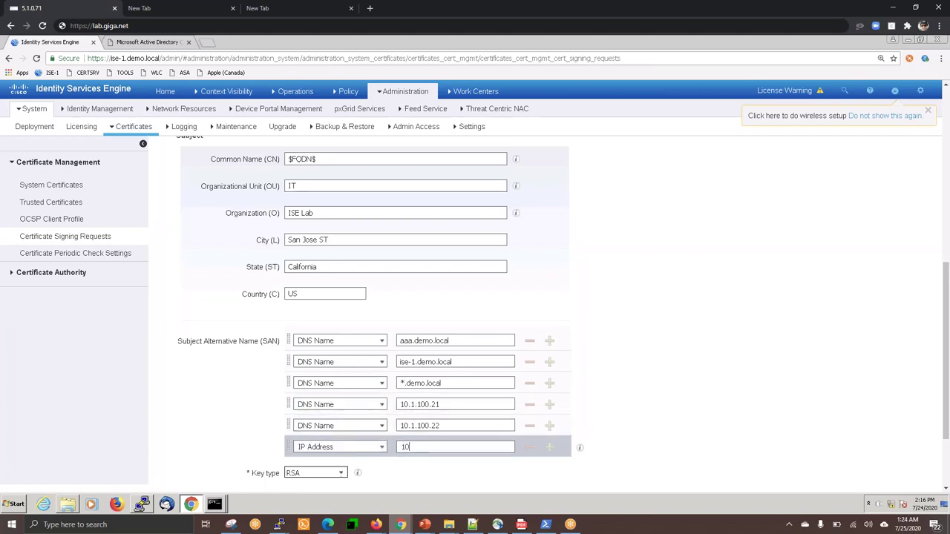
text(.1.100.21)
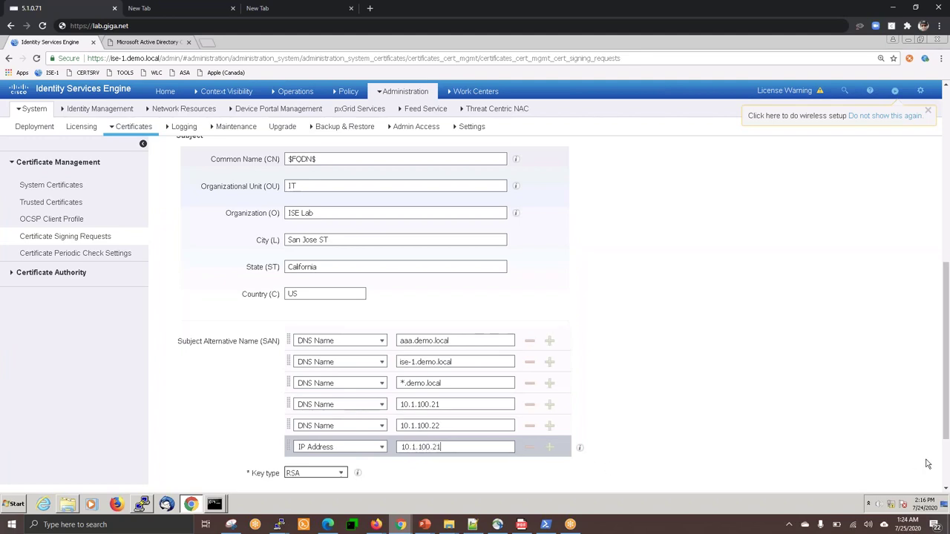
Generate the signing request with the SHA-256 digest, accepting the wildcard values, and export it.
scroll(947, 472, down, 2)
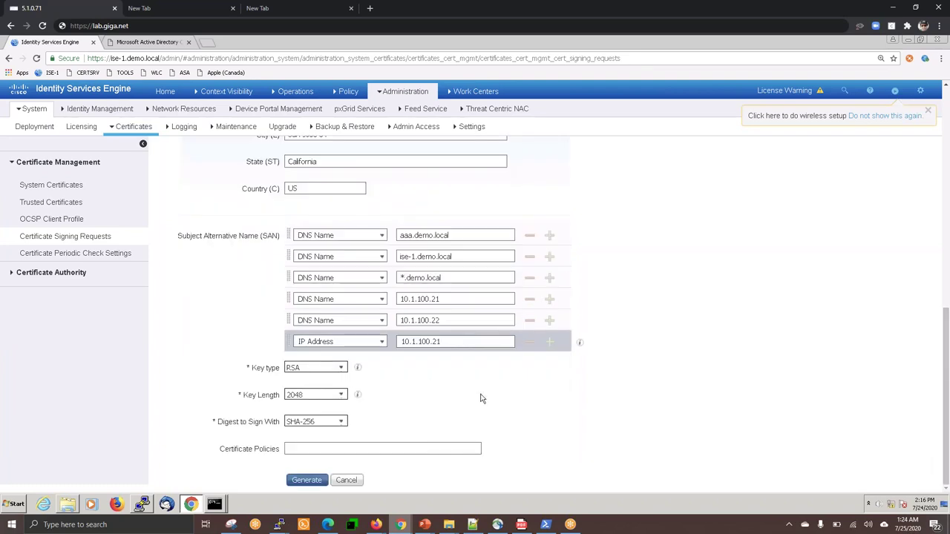
click(342, 423)
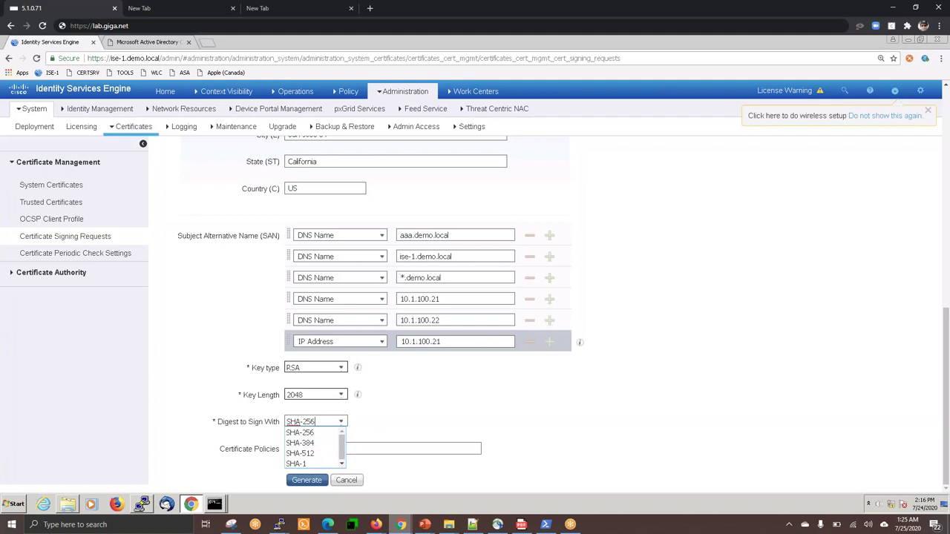
click(320, 428)
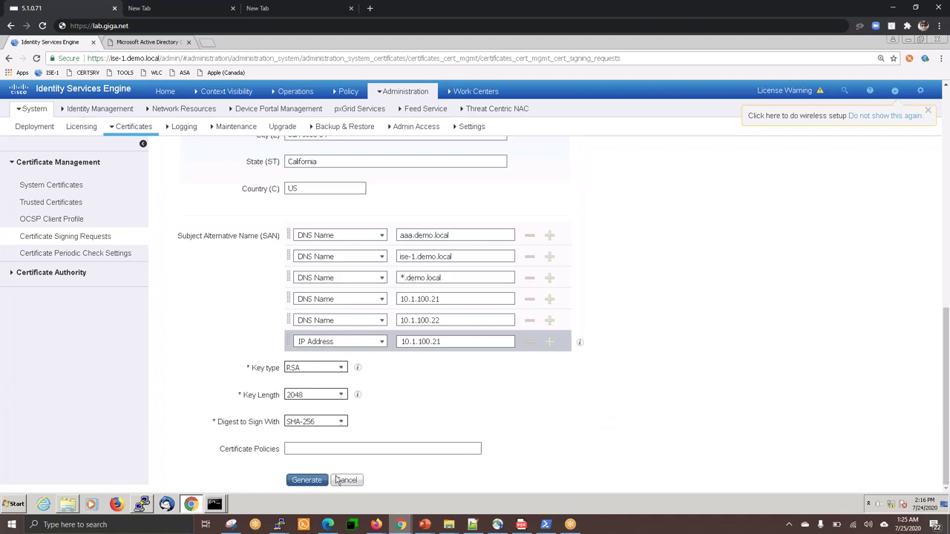
click(307, 481)
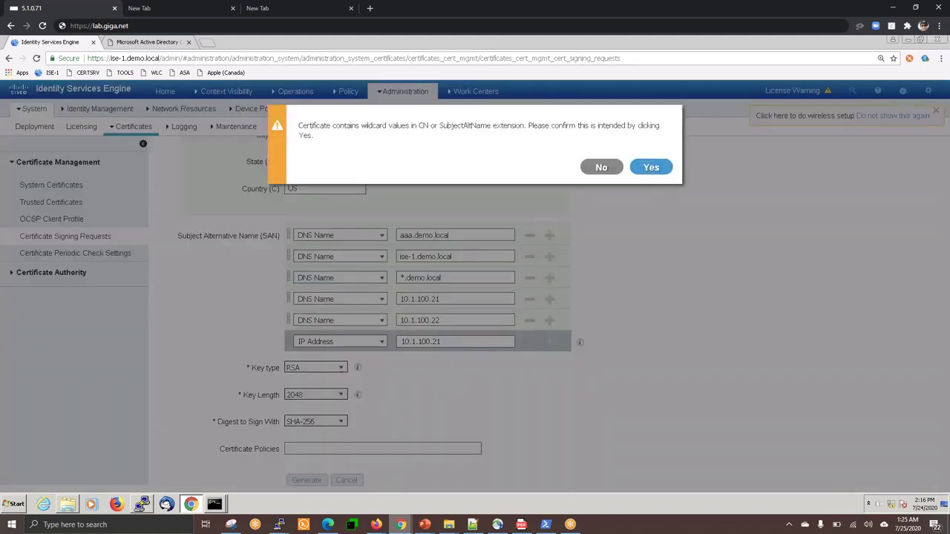
click(651, 167)
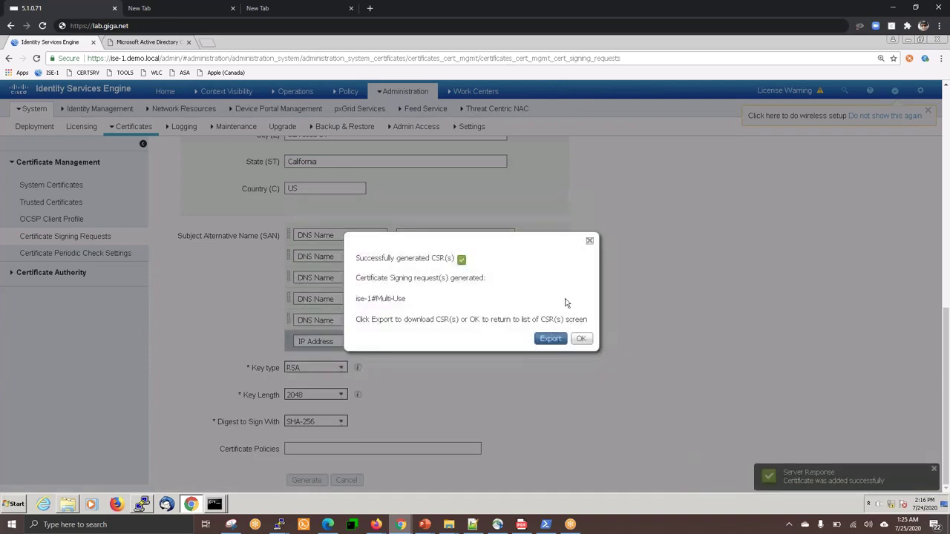
click(551, 338)
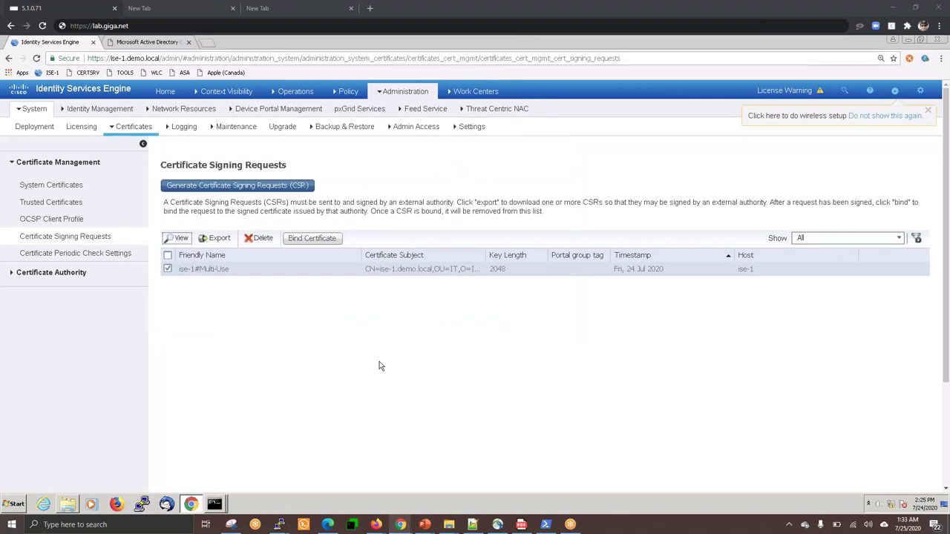
Select the full CSR contents of the ise-1#Multi-Use request for copying, and switch to the Microsoft Active Directory Certificate Services page.
mouse_move(476, 91)
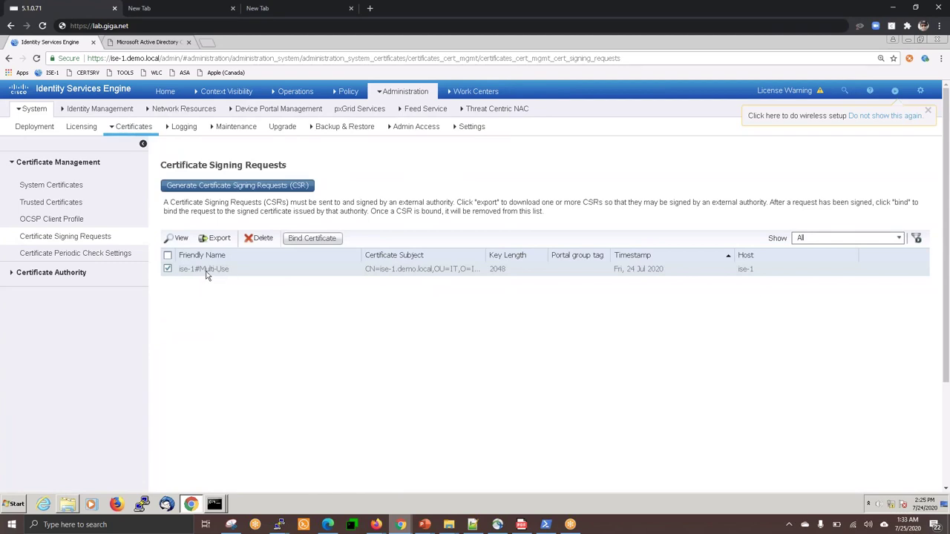
click(178, 238)
click(386, 165)
click(398, 221)
key(ctrl+a)
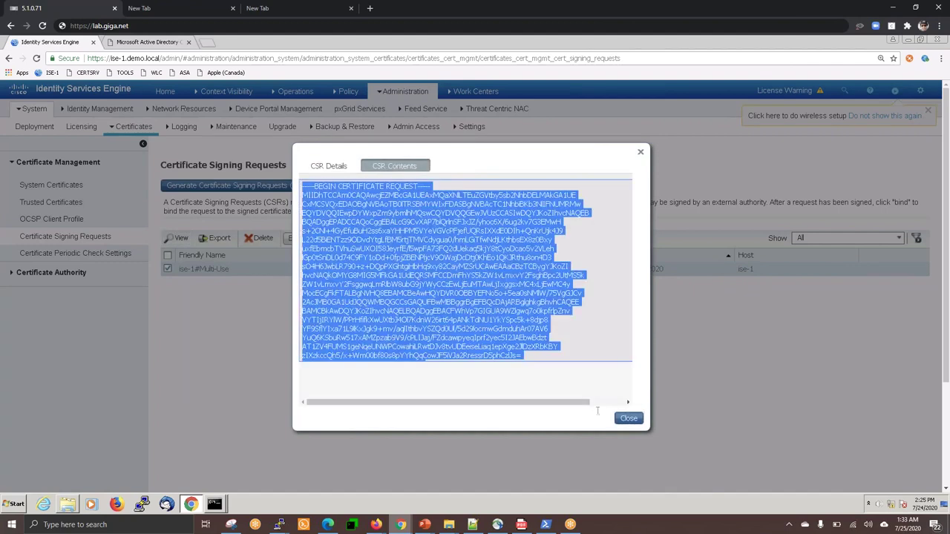
click(629, 419)
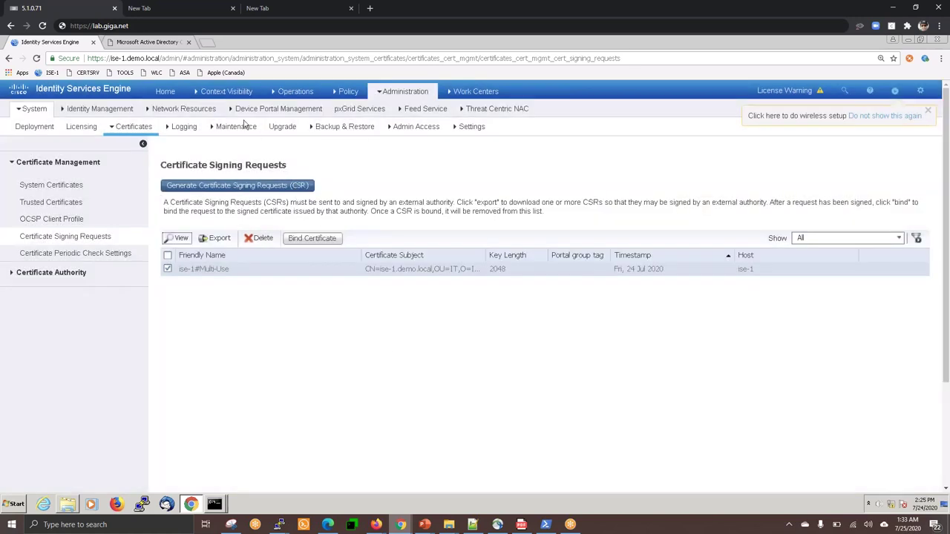
click(152, 42)
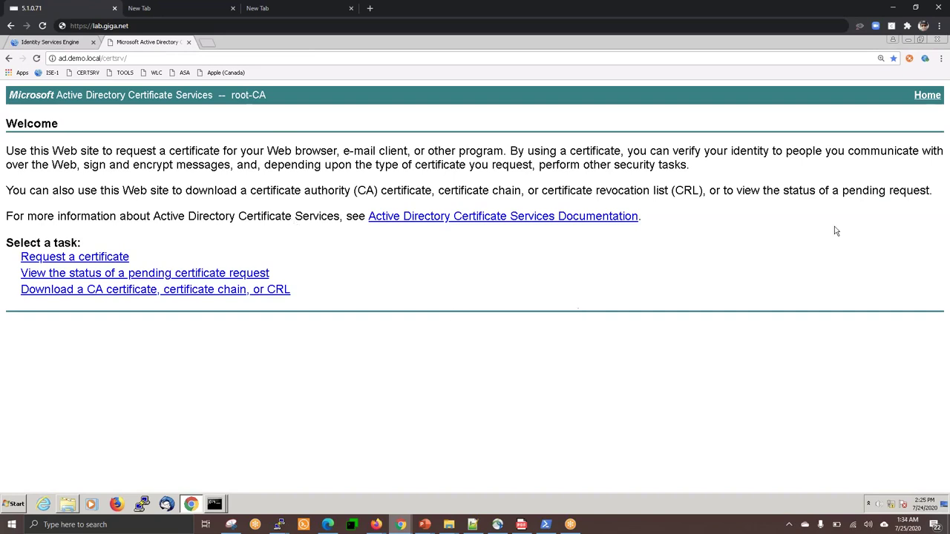
Start an advanced certificate request on the root-CA site and paste the copied CSR into the saved request.
click(926, 97)
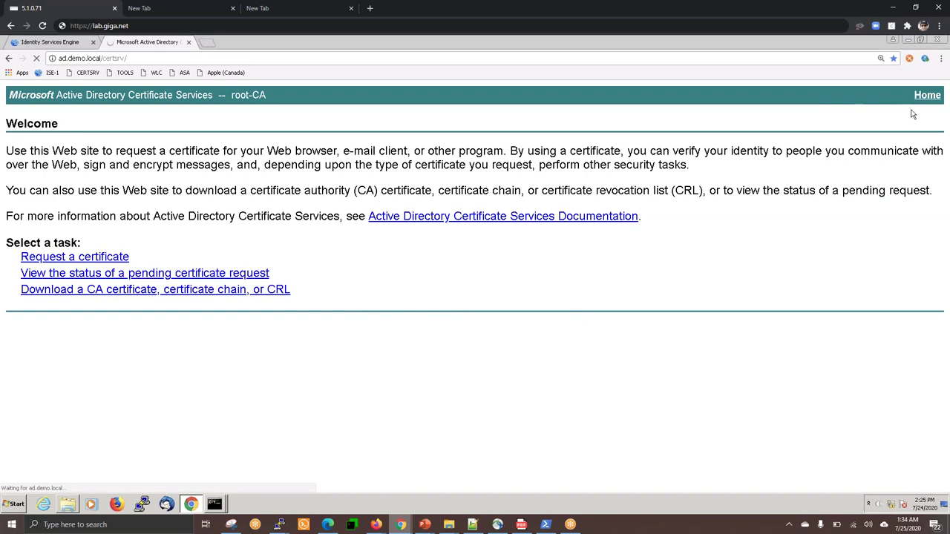
click(109, 261)
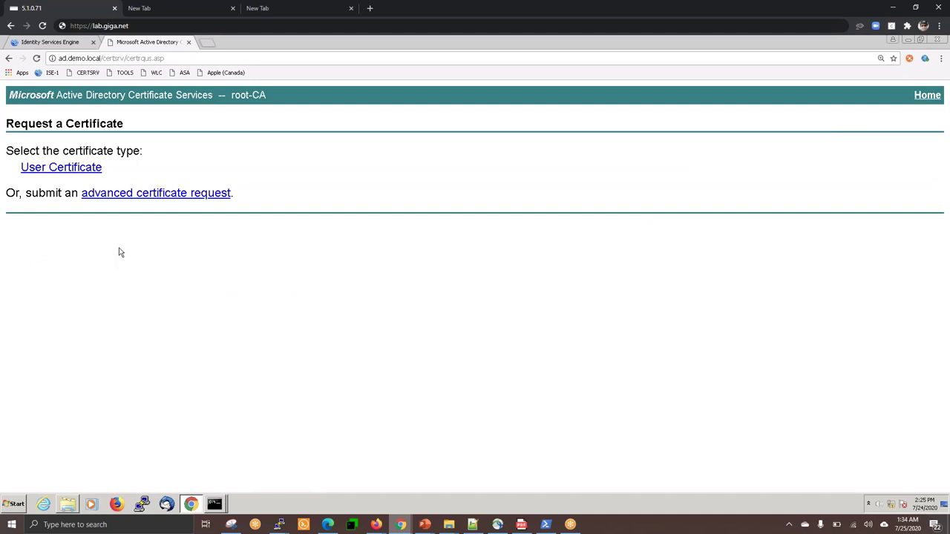
click(152, 195)
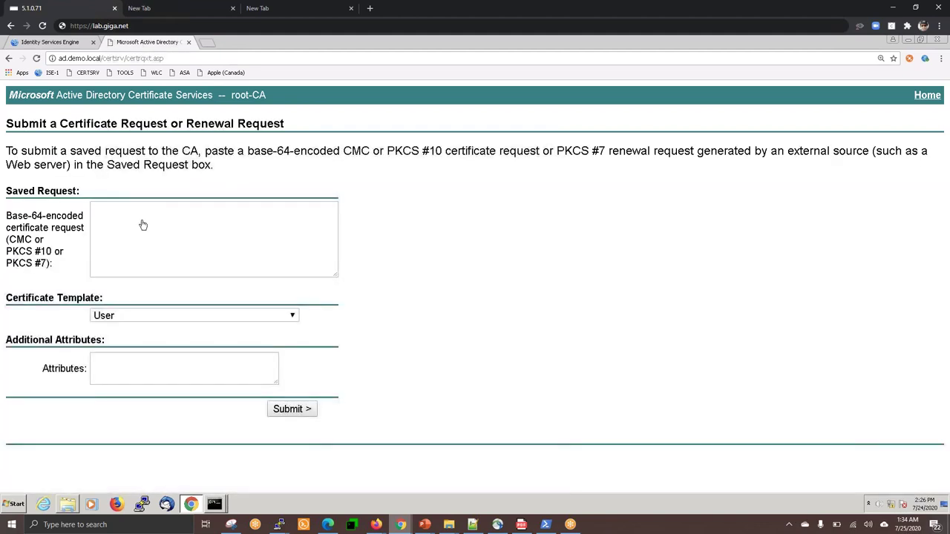
click(144, 228)
key(ctrl+v)
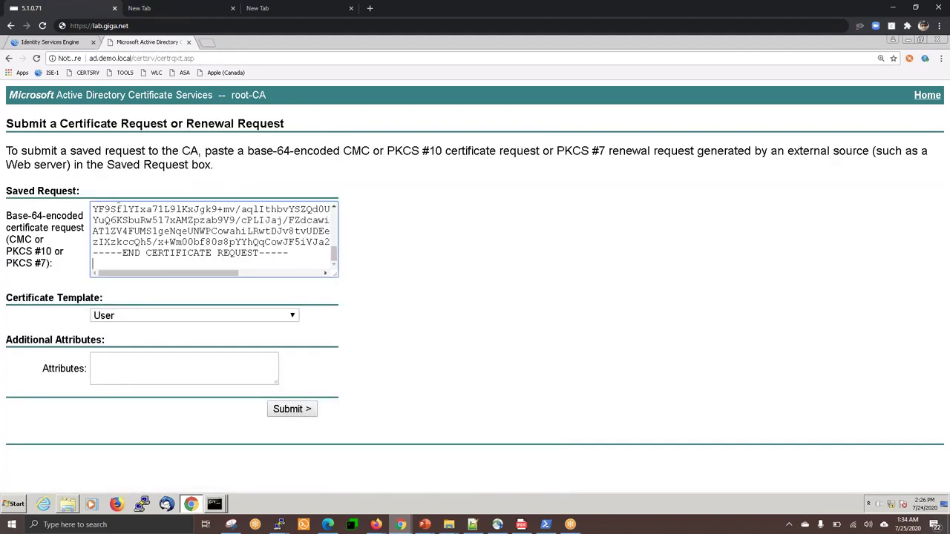
scroll(297, 244, up, 10)
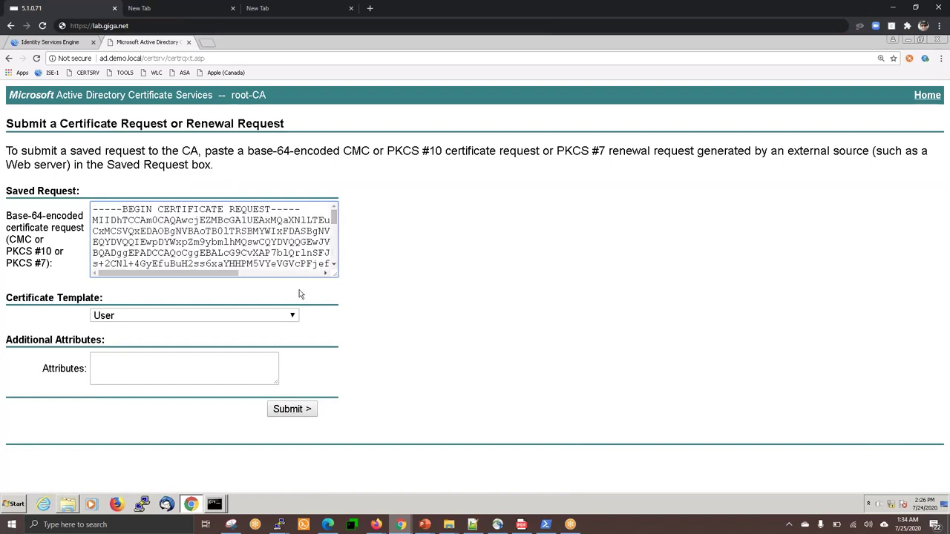
Set the certificate template to Web Server and submit the request to the CA.
click(245, 316)
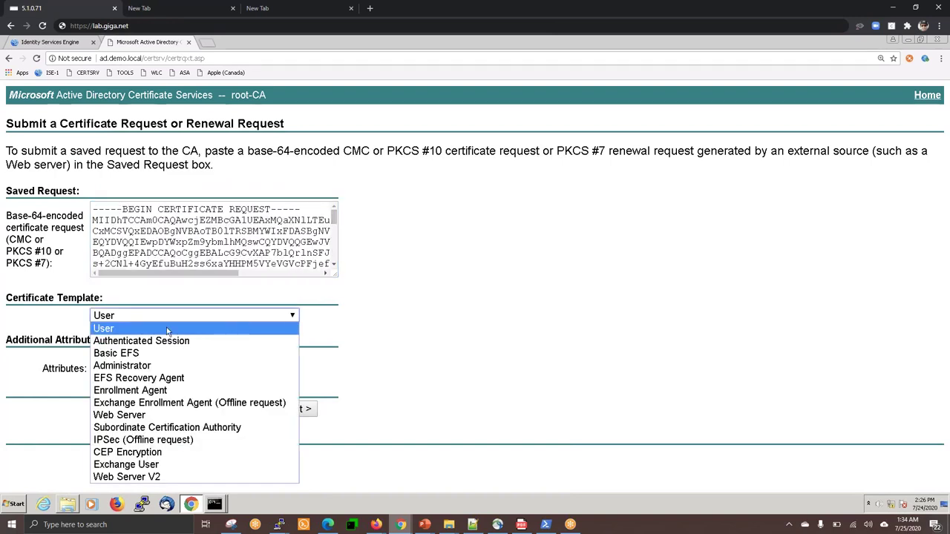
click(129, 418)
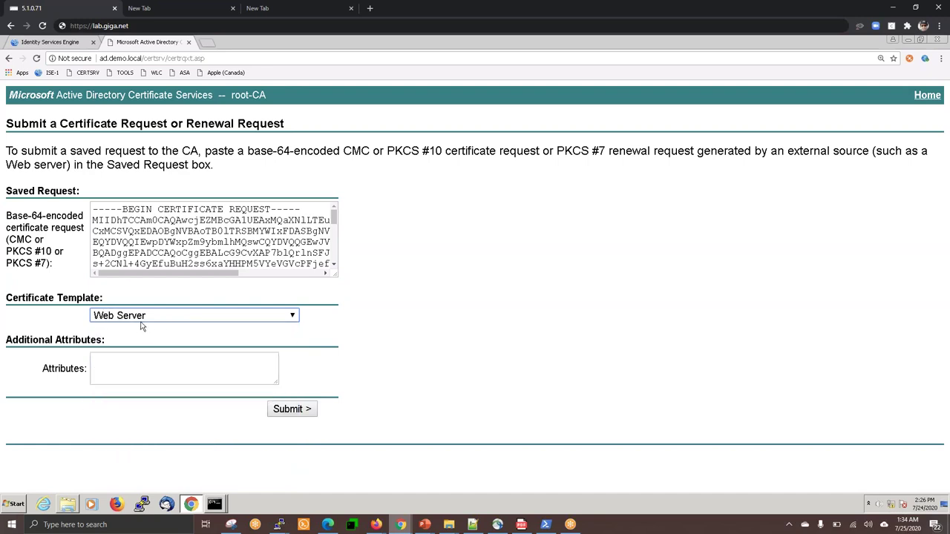
click(293, 416)
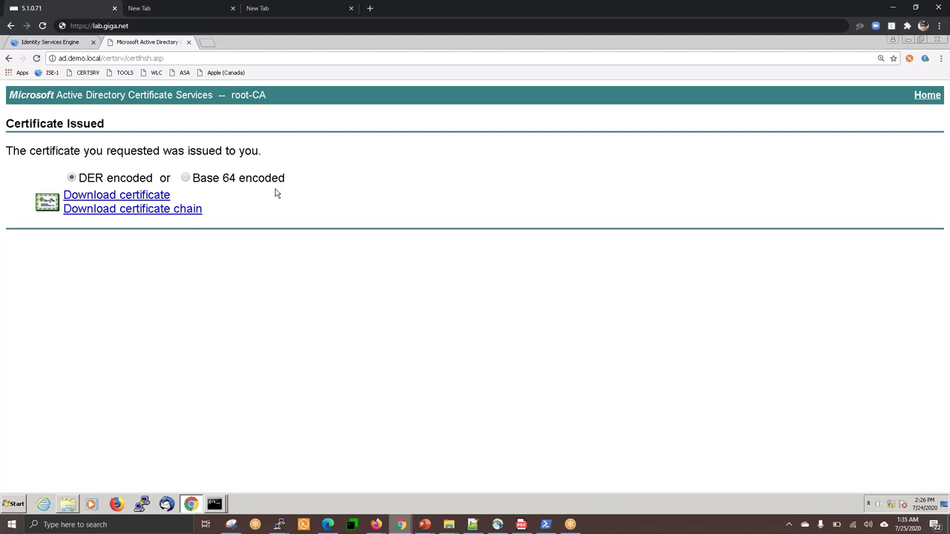
Download the issued certificate as Base 64 encoded and check the folder where certnew (7).cer is saved.
click(187, 179)
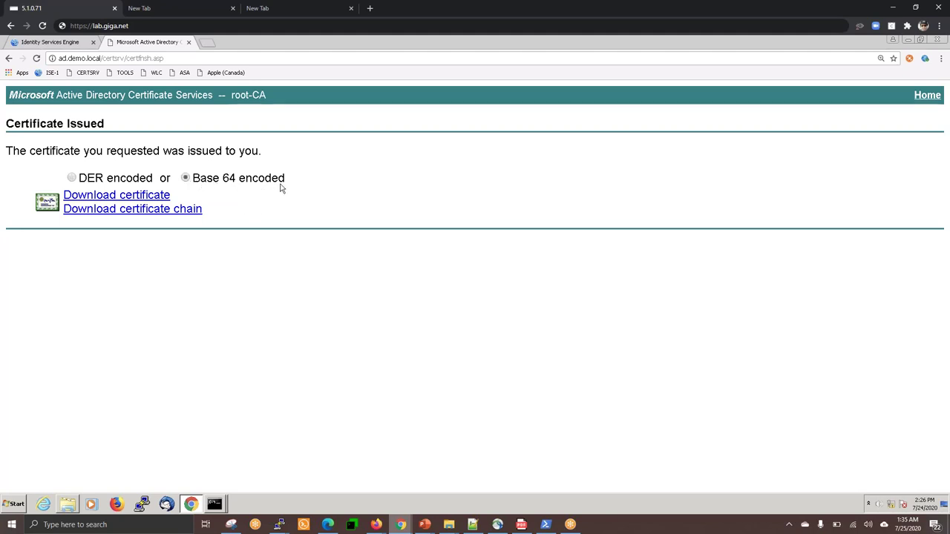
click(147, 196)
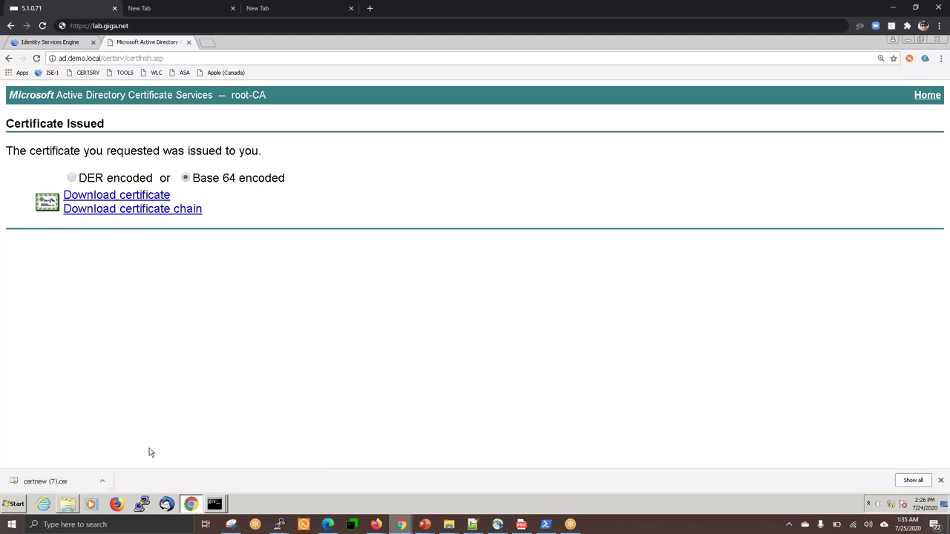
click(104, 481)
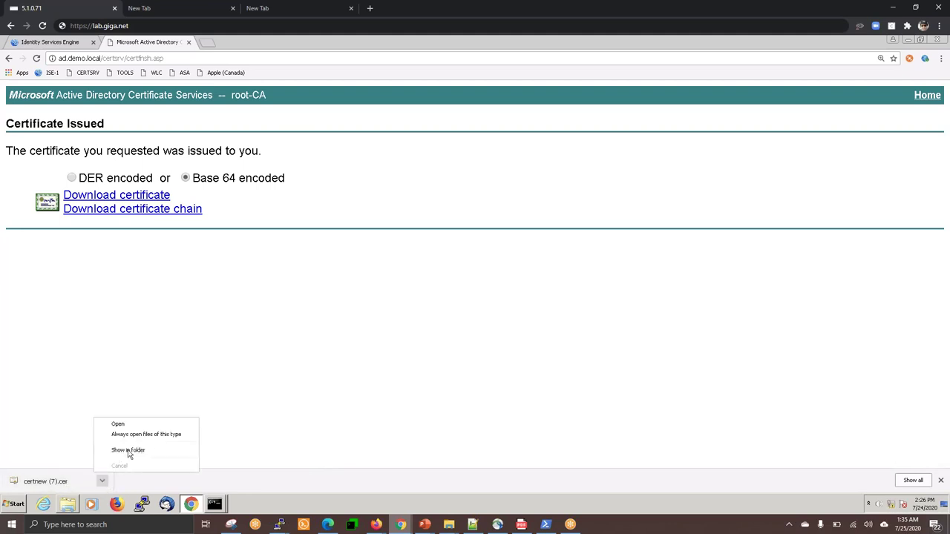
click(128, 450)
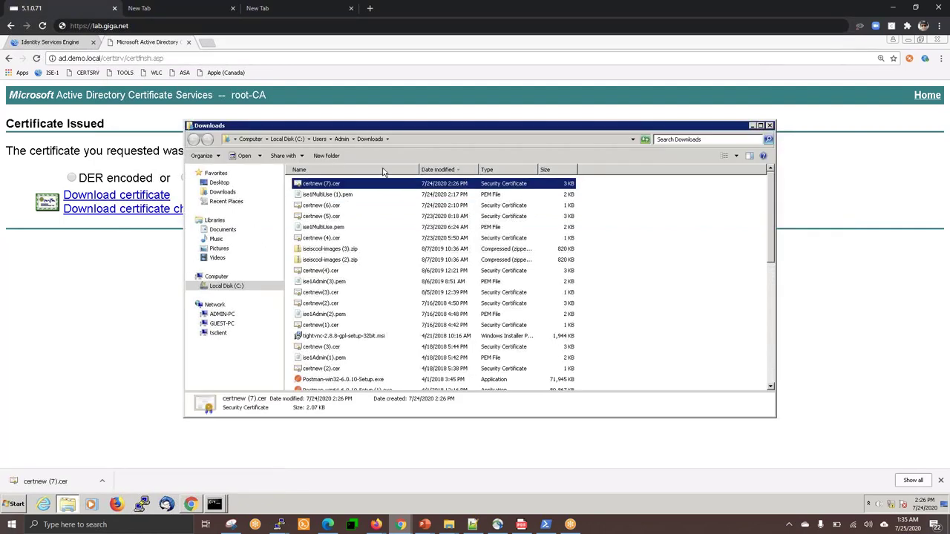
click(410, 139)
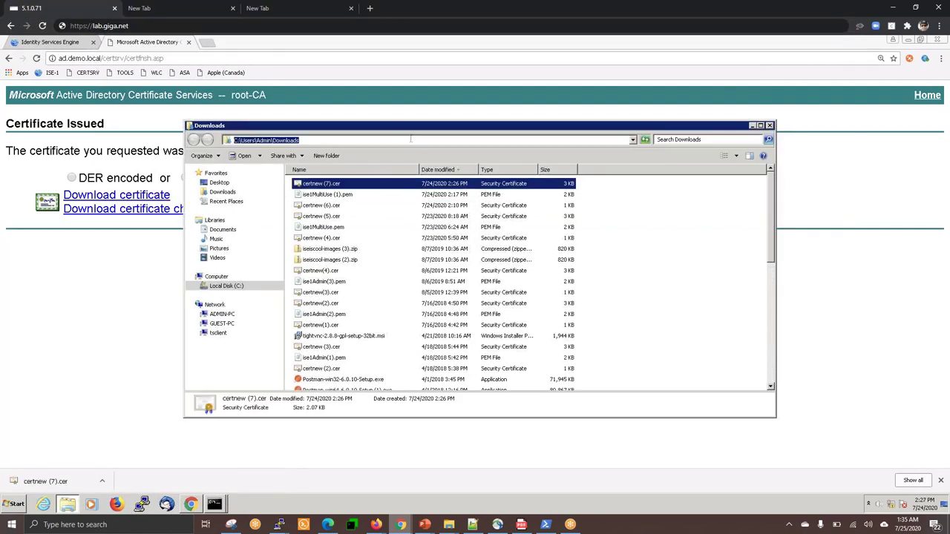
click(403, 141)
key(ctrl+a)
click(752, 126)
Switch to Identity Services Engine, start binding a certificate to the ise-1#Multi-Use request, and choose certnew (7).cer as the certificate file.
click(52, 42)
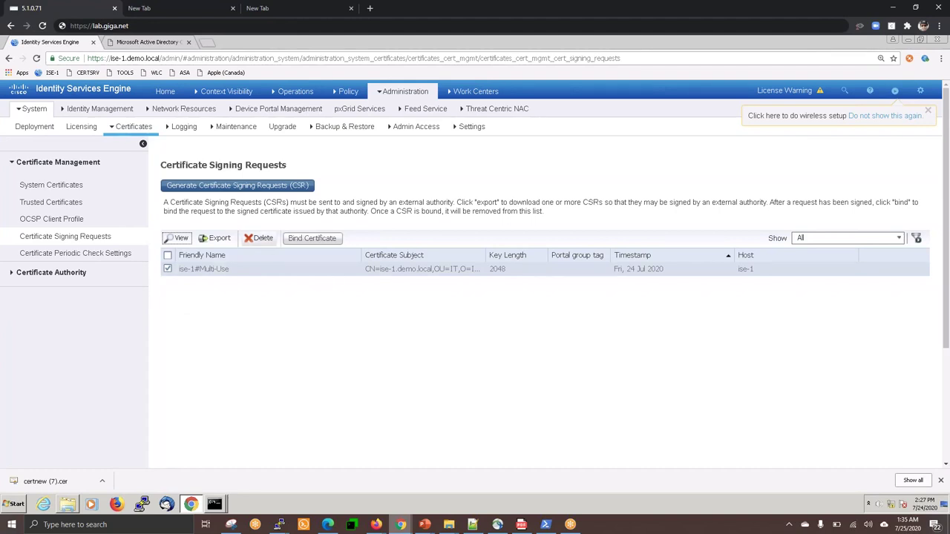
click(305, 247)
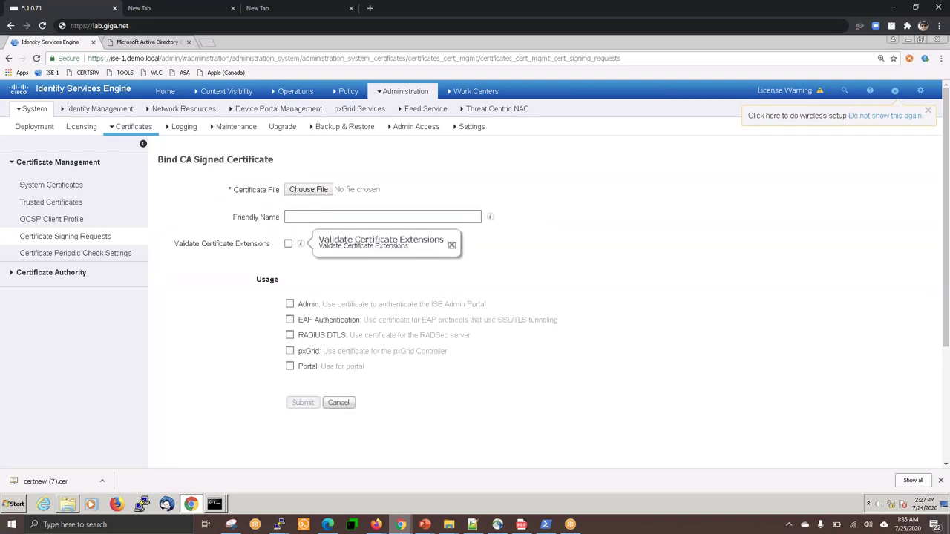
click(321, 191)
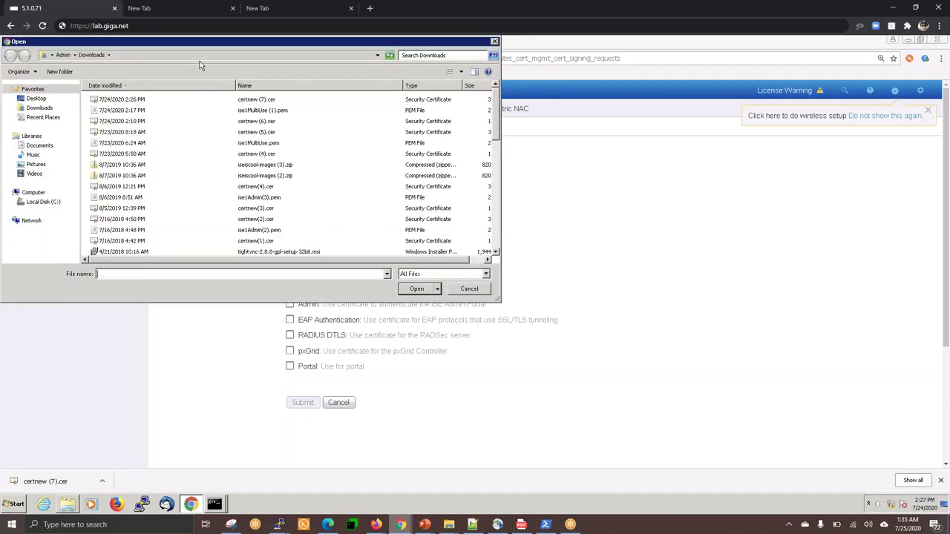
click(199, 58)
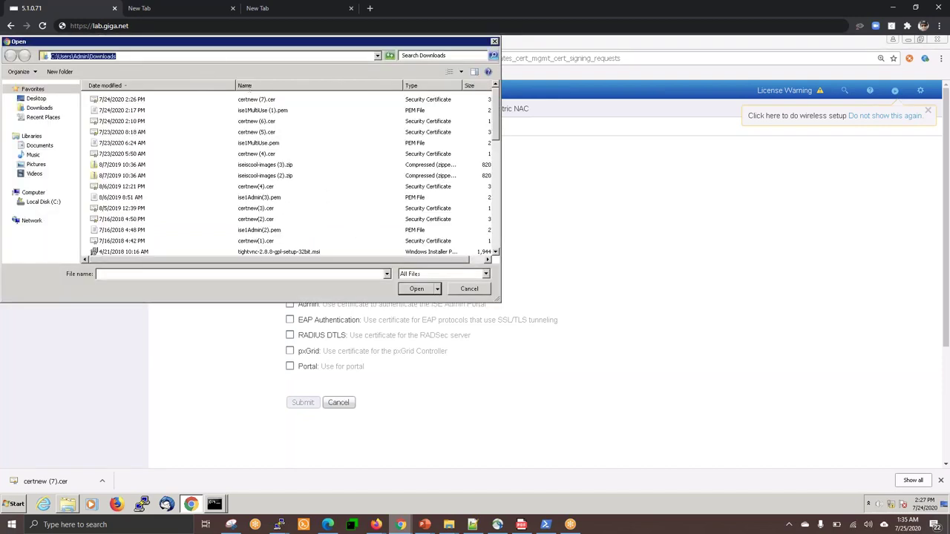
click(245, 101)
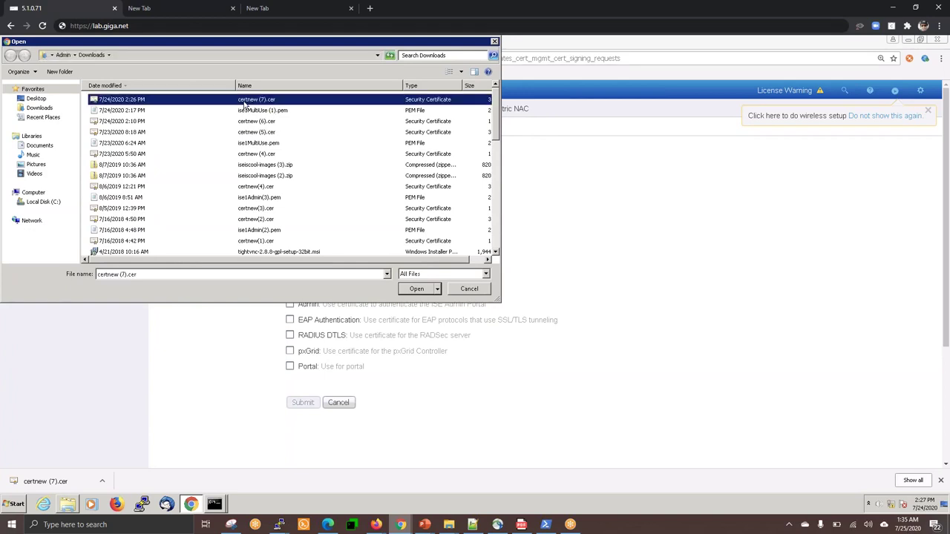
click(417, 290)
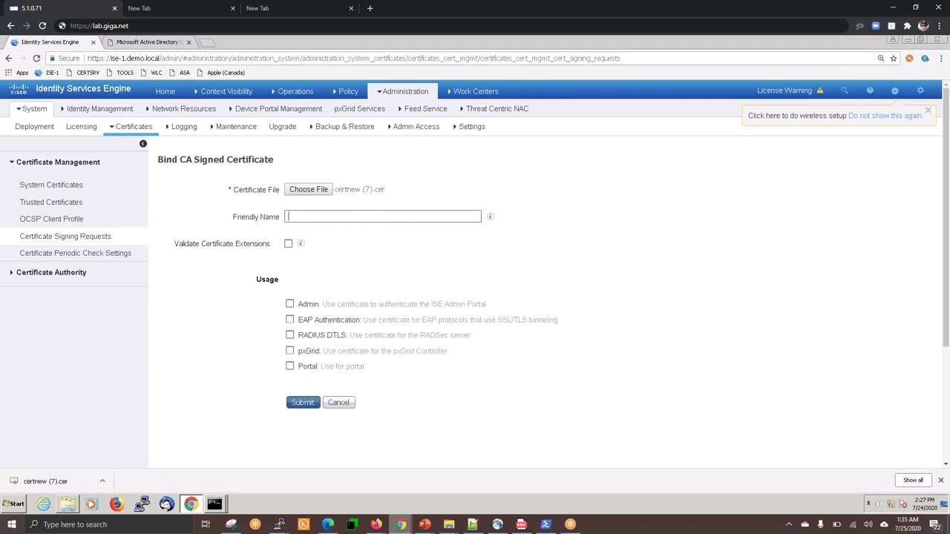
Bind the certificate with the friendly name "ise-1 Admin Wildcart Cert" and Admin usage, accepting the application server restart.
text(ise-1 Admin Wildcart Cert)
double_click(316, 216)
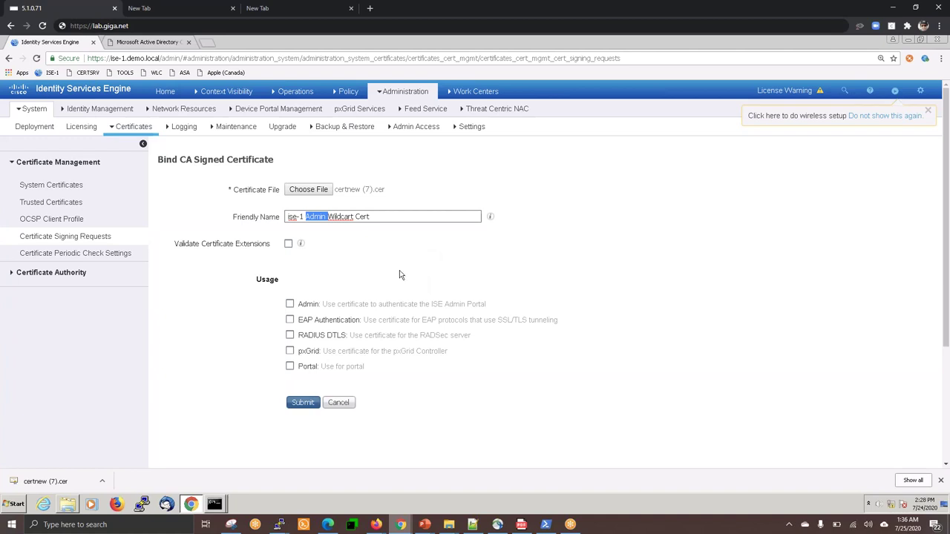
click(290, 305)
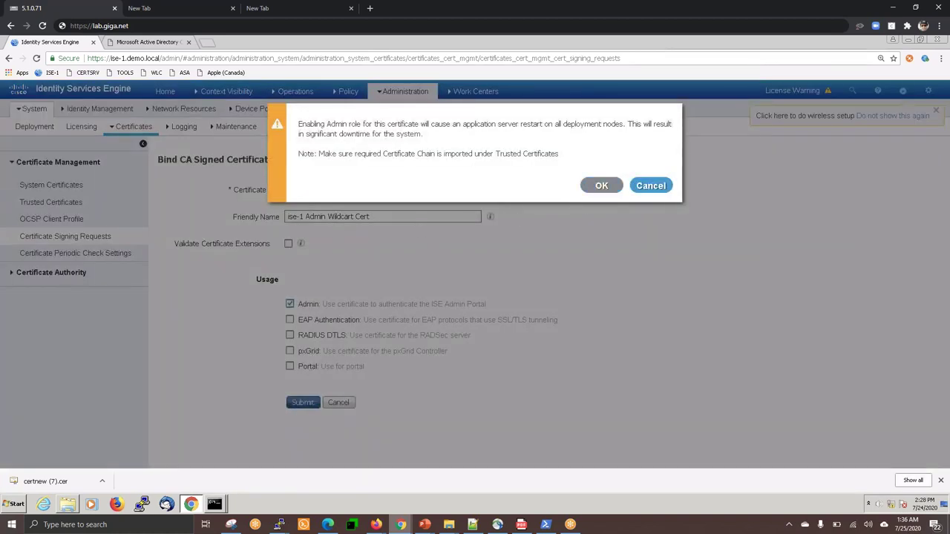
click(601, 186)
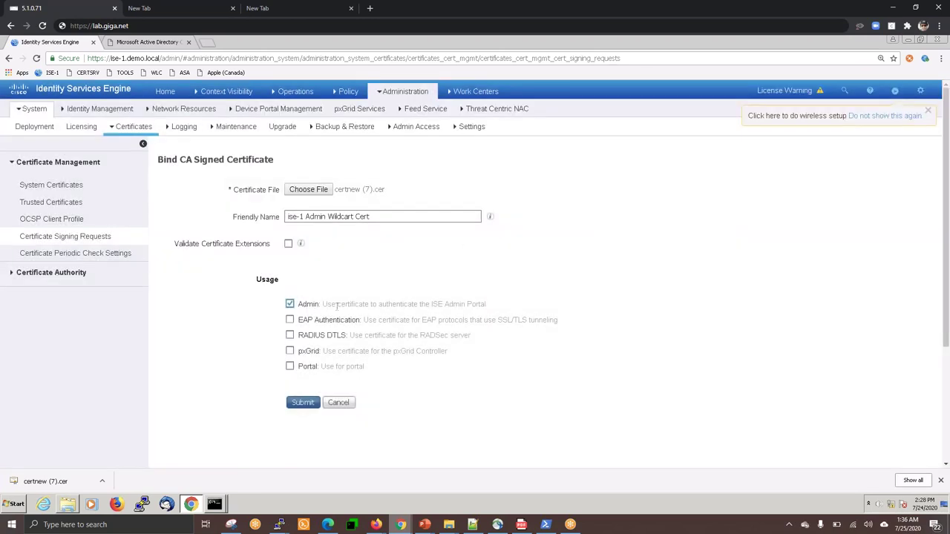
drag(326, 304, 487, 304)
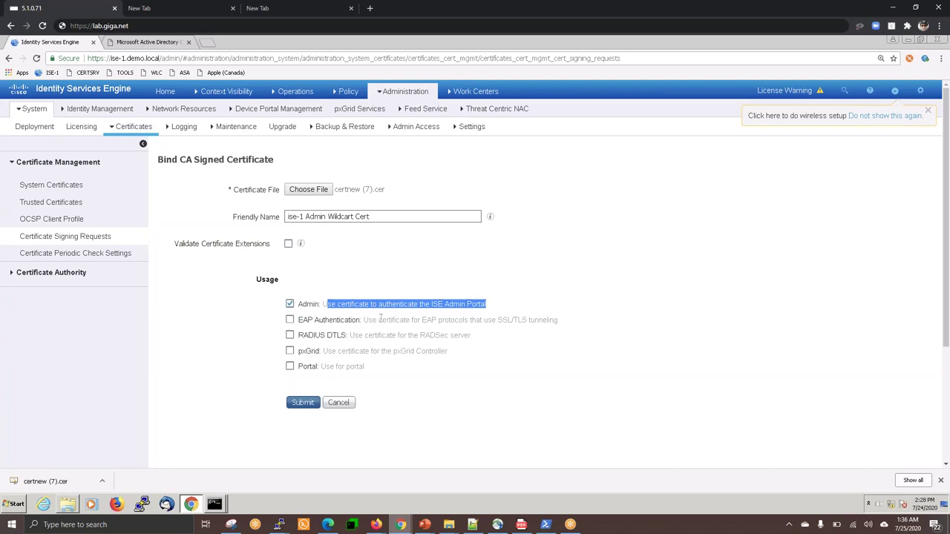
click(303, 403)
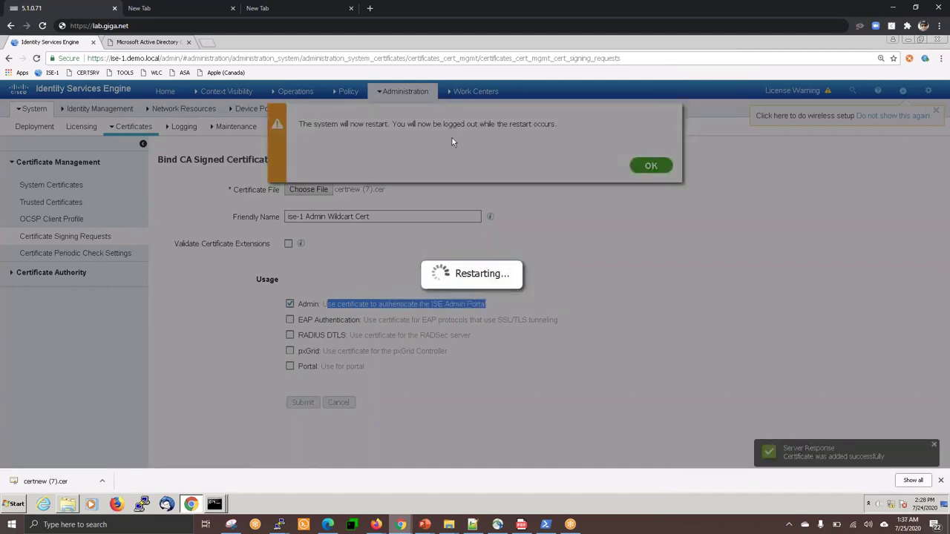
key(Return)
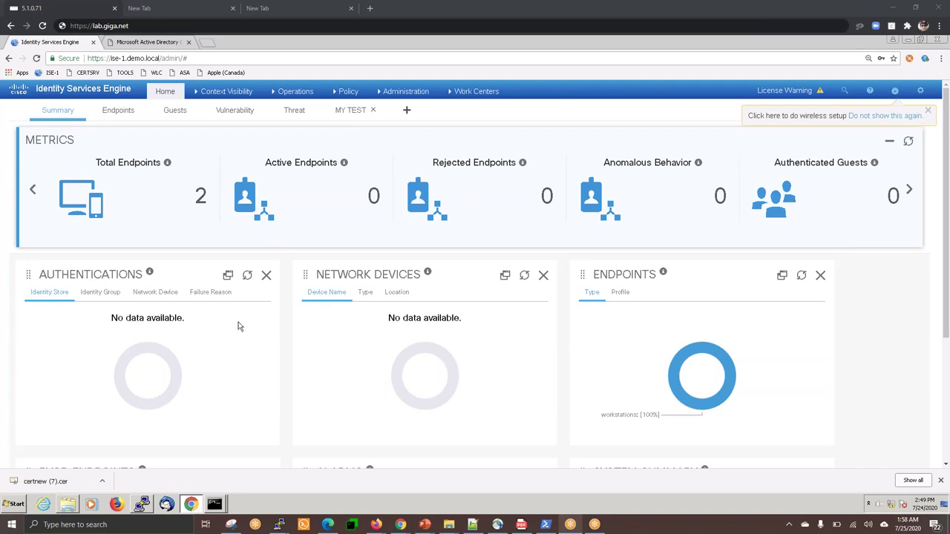
Switch to the PuTTY session on 10.1.100.21 and run "show app status ise" to check the Application Server and other ISE processes.
click(143, 505)
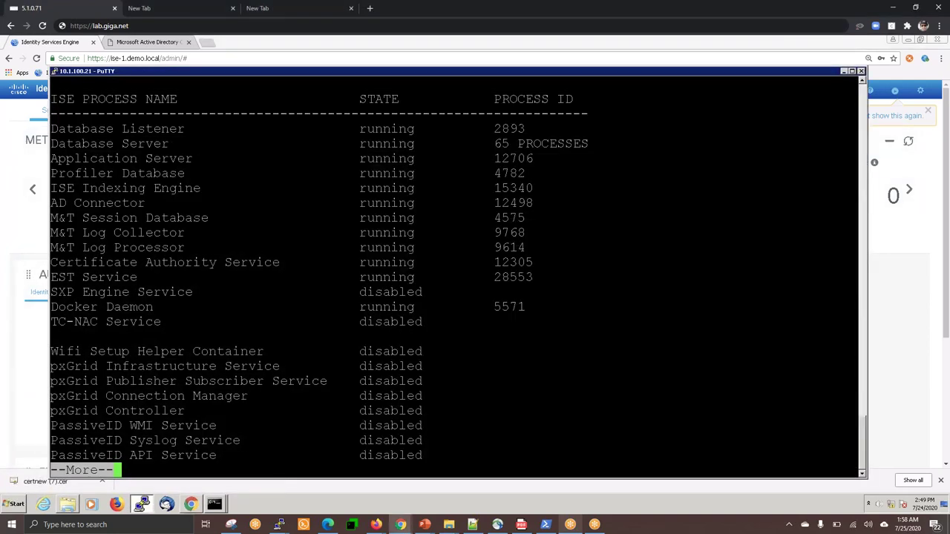
key(q)
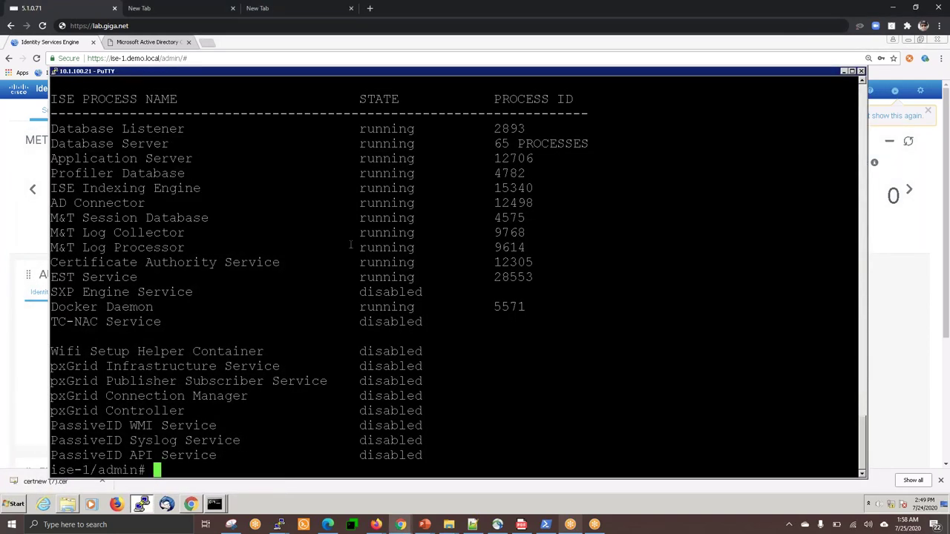
key(Up)
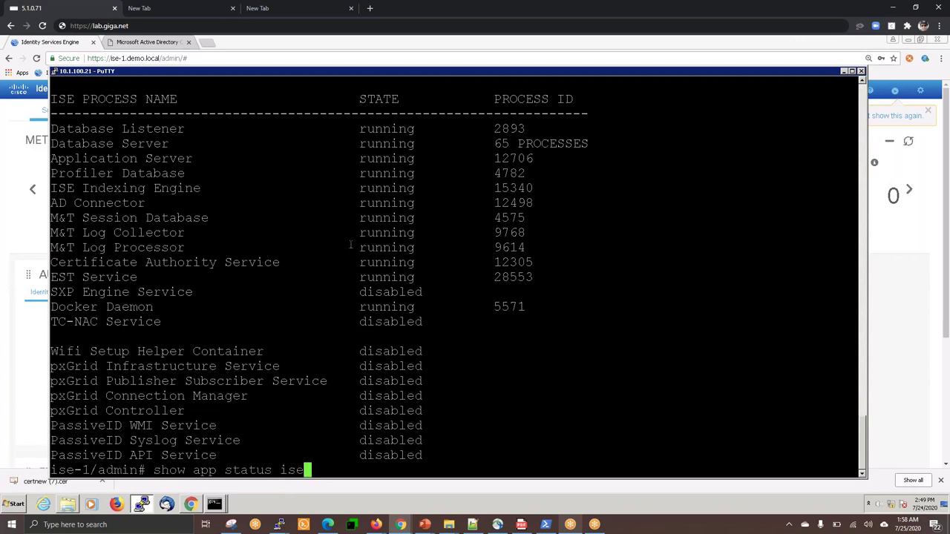
key(Return)
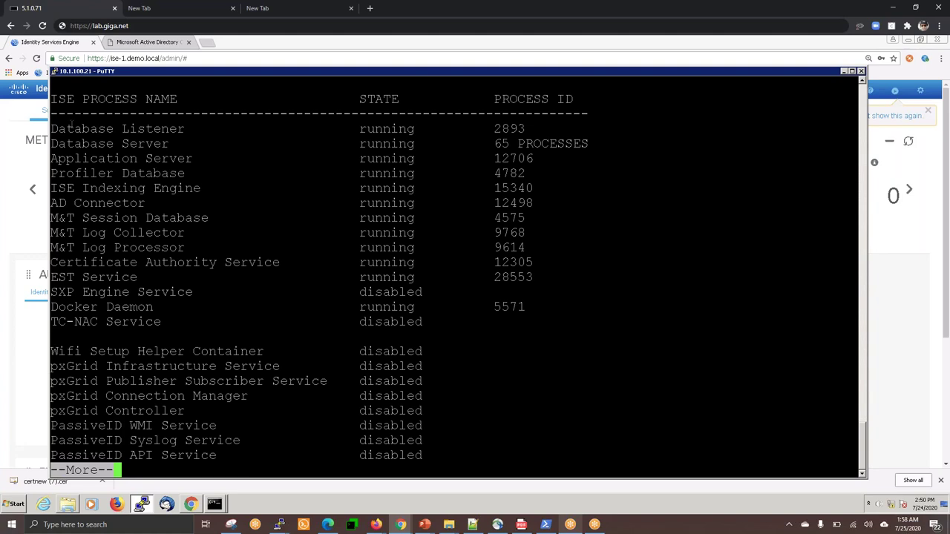
drag(70, 128, 403, 248)
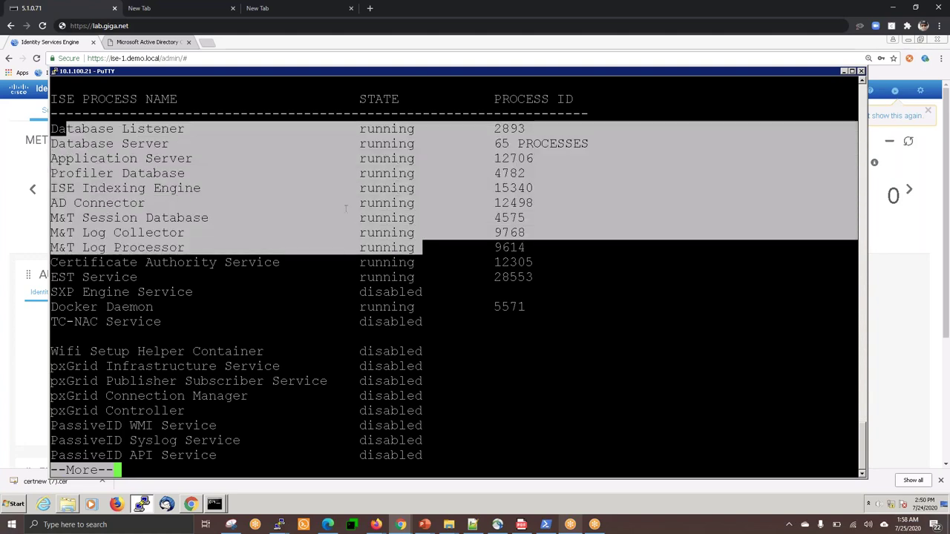
click(239, 168)
triple_click(175, 159)
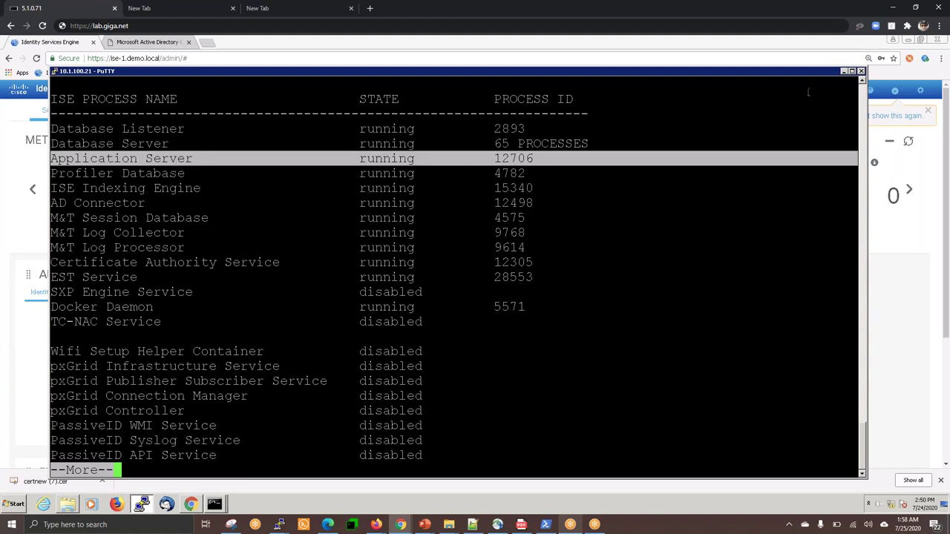
click(844, 72)
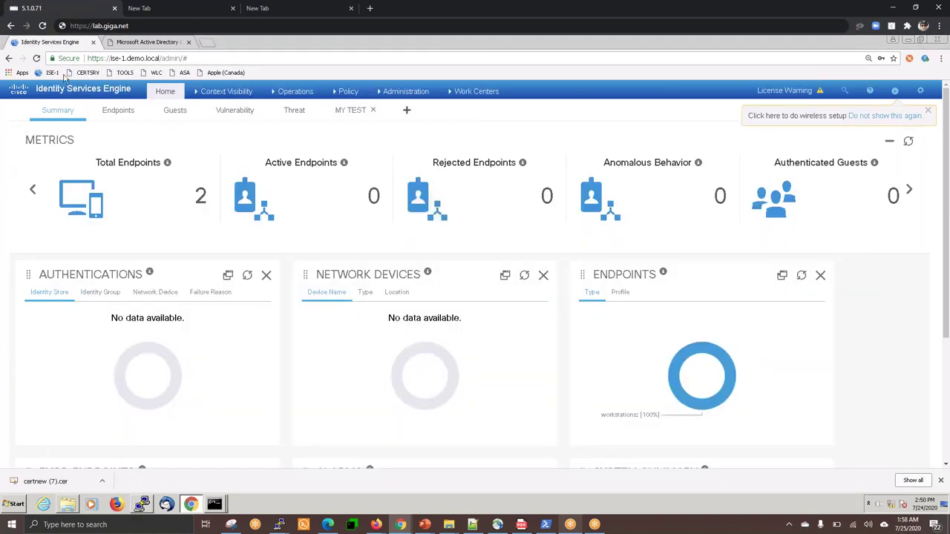
Reload the ISE admin page and view the certificate of its secure connection.
key(F5)
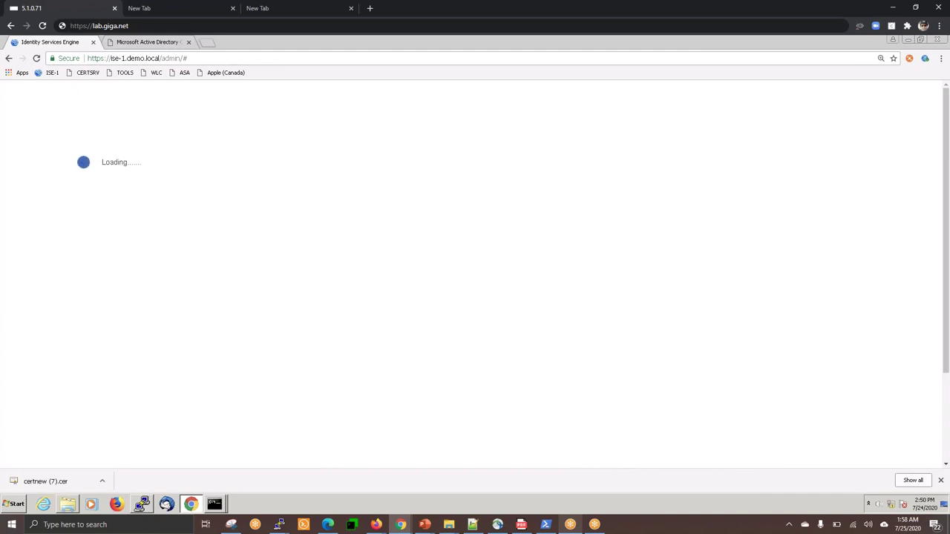
click(53, 59)
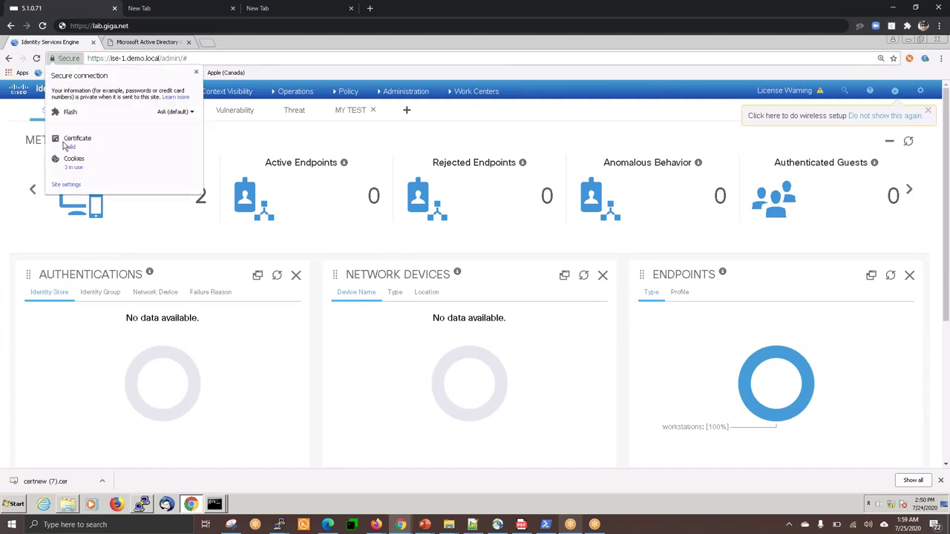
click(71, 147)
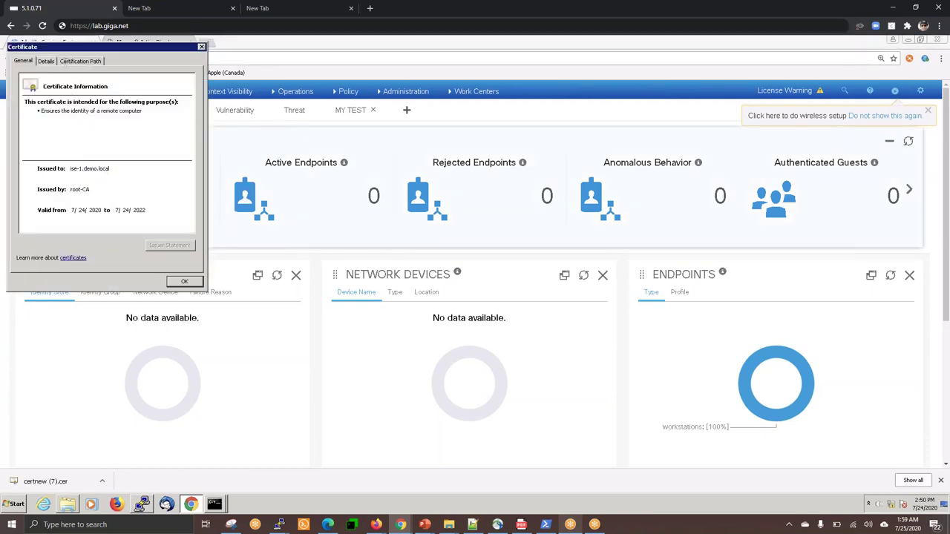
Compare the serial number of the site's certificate with that of certnew (7).cer from the Downloads folder.
click(47, 62)
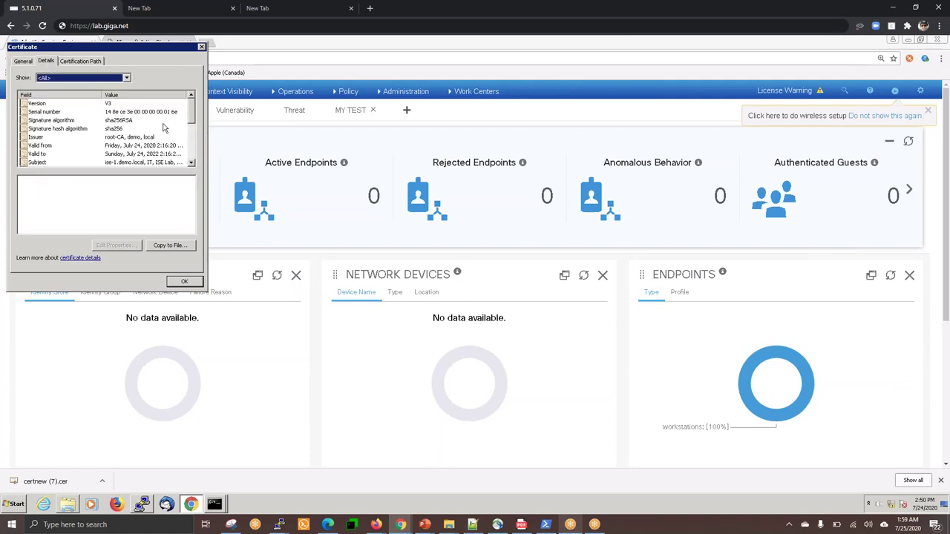
click(109, 112)
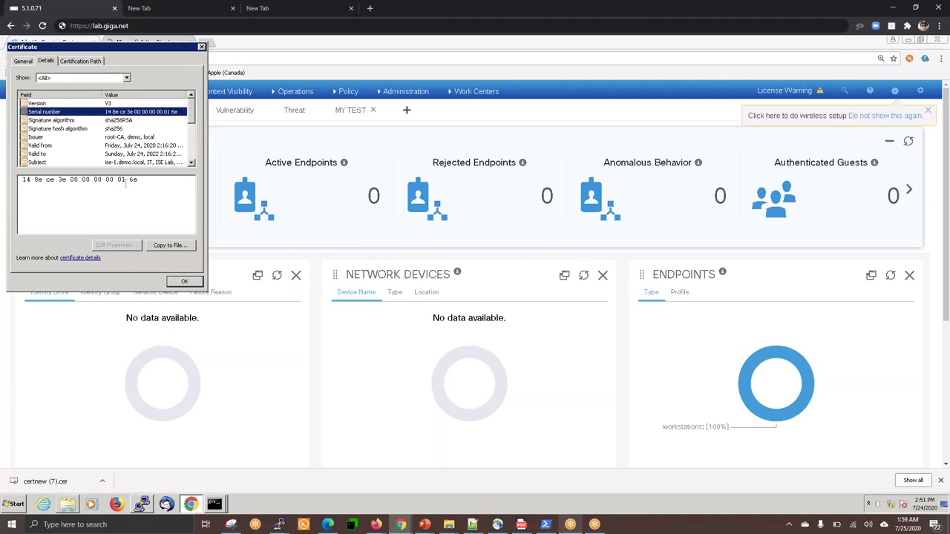
click(72, 505)
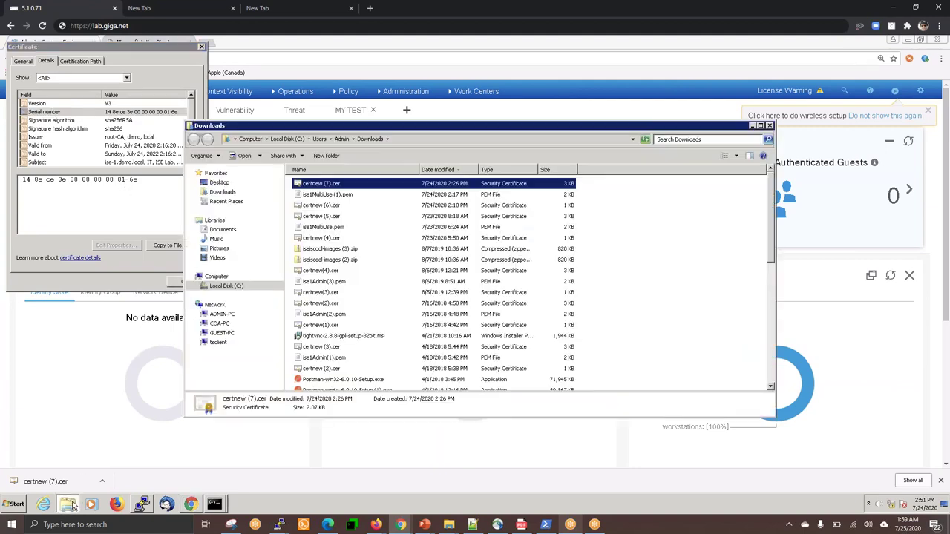
double_click(358, 189)
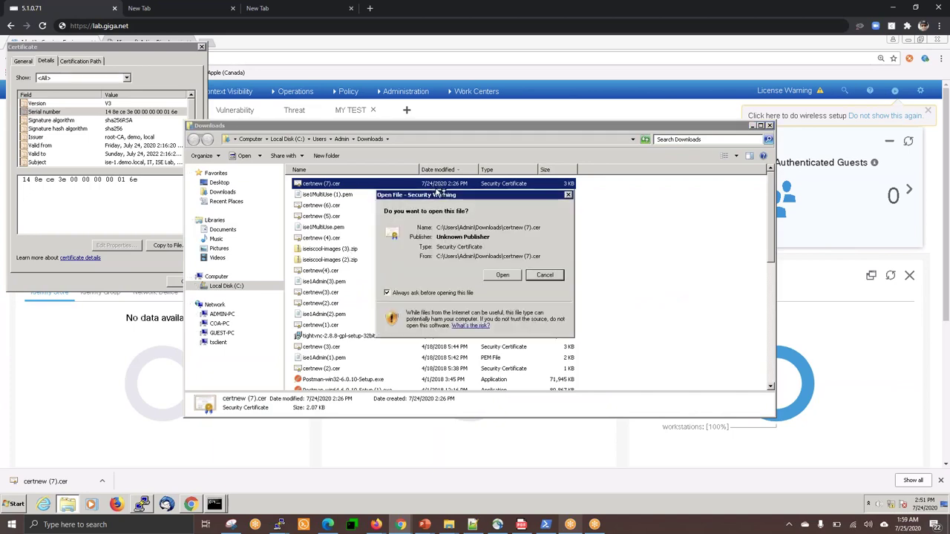
click(501, 276)
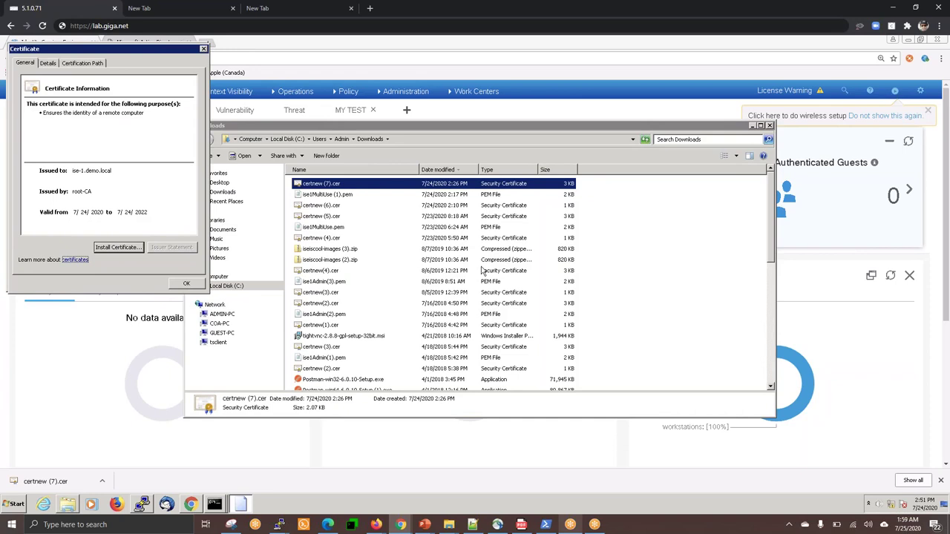
drag(148, 52, 477, 75)
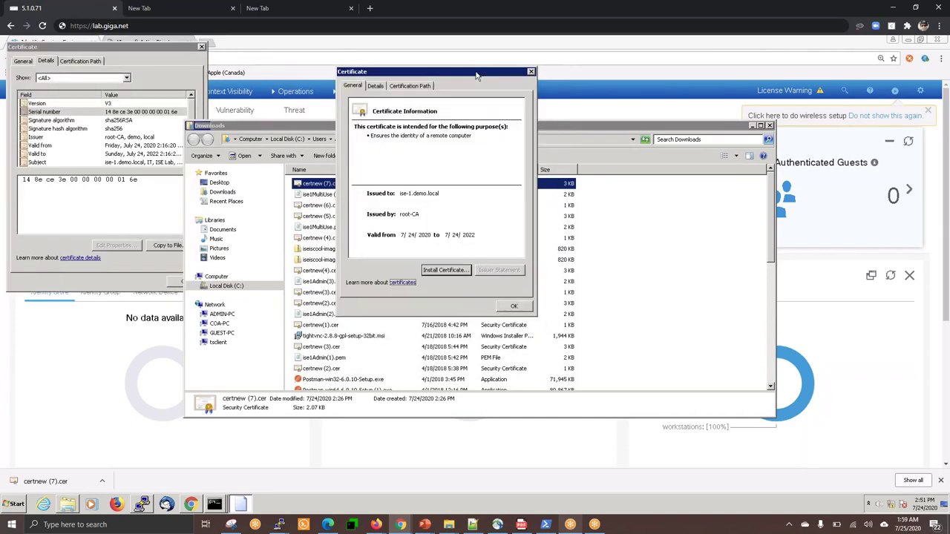
click(384, 87)
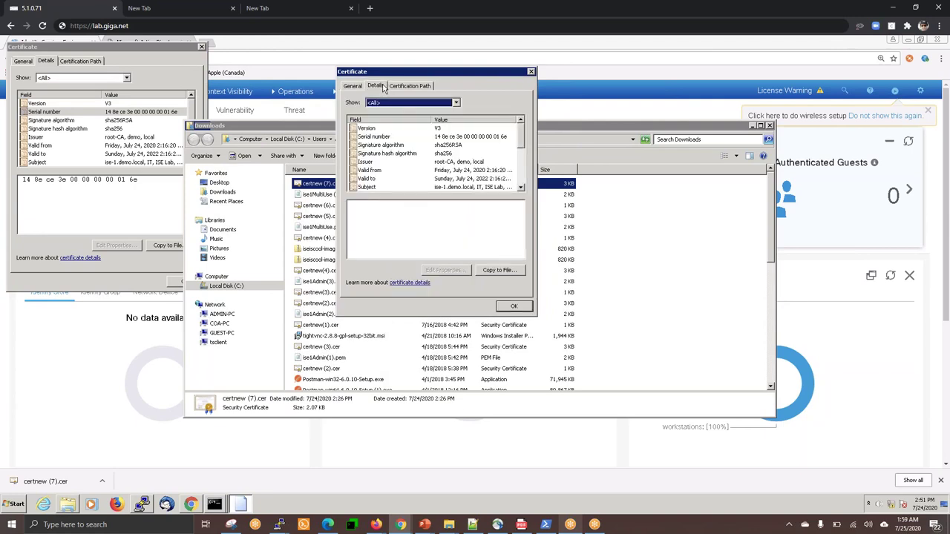
click(372, 137)
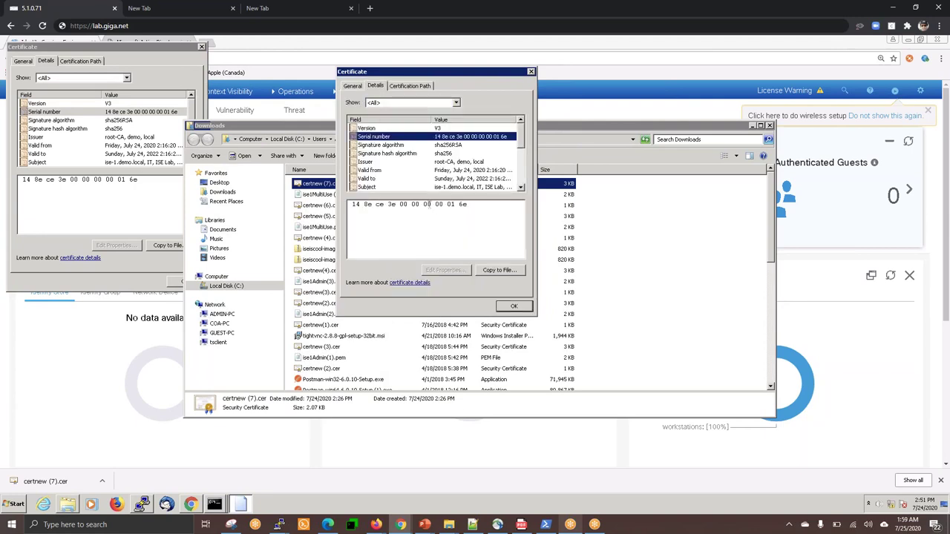
drag(426, 205, 471, 206)
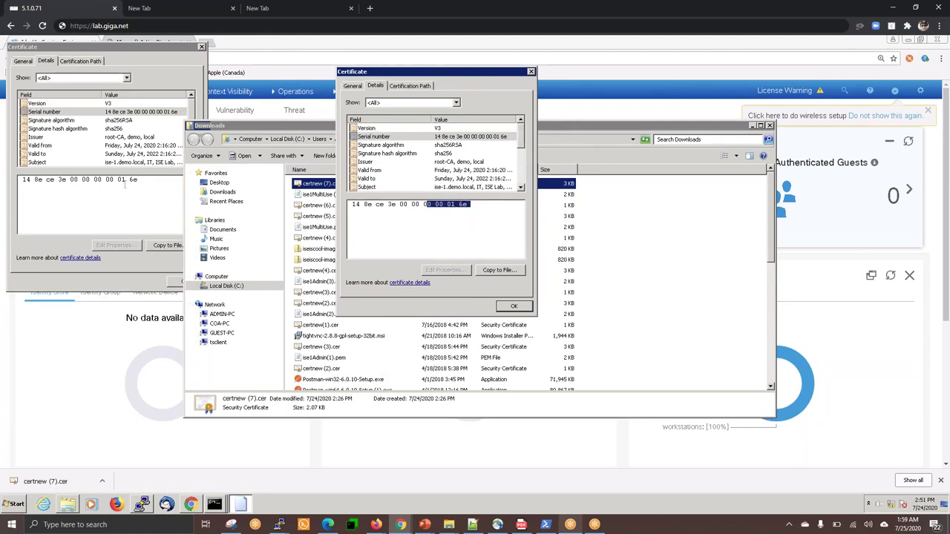
Return to the site's certificate and examine its signature algorithm, signature hash algorithm, issuer and start of validity.
click(253, 40)
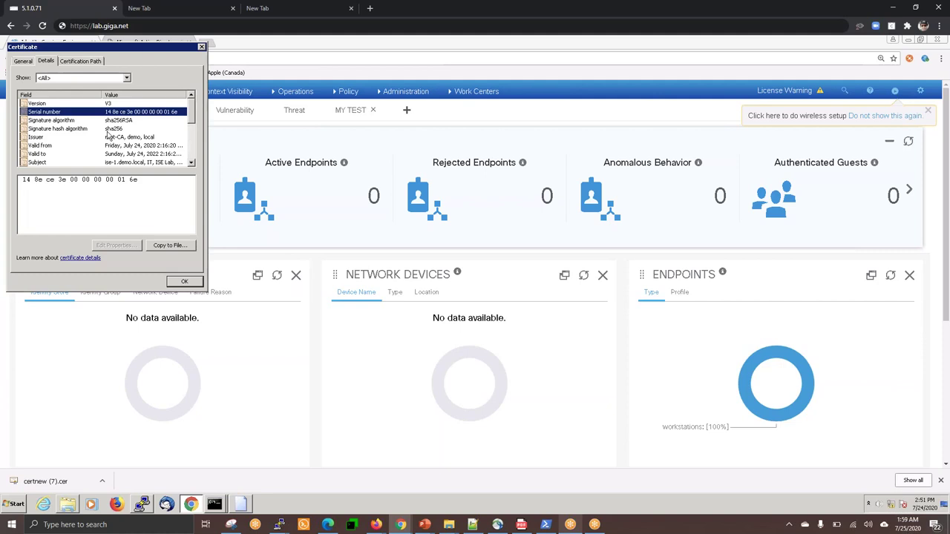
click(107, 121)
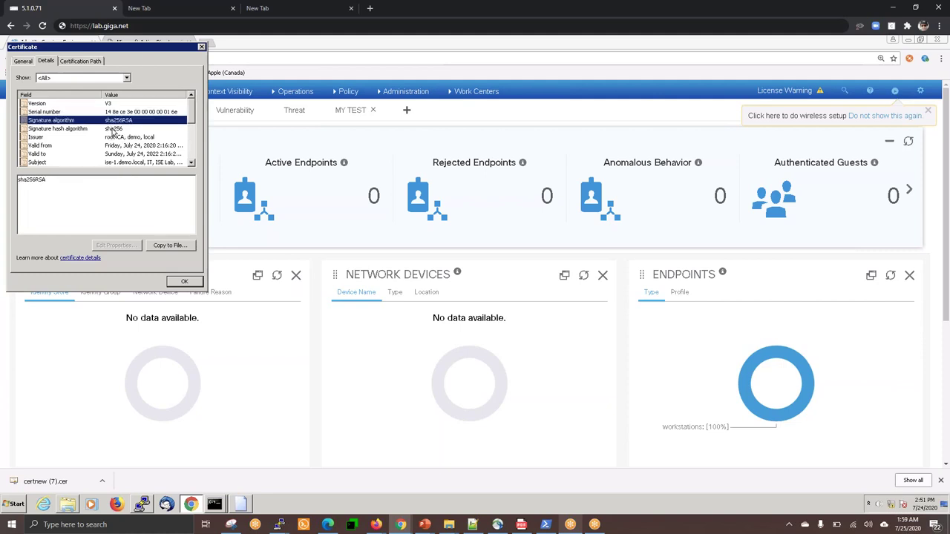
click(112, 129)
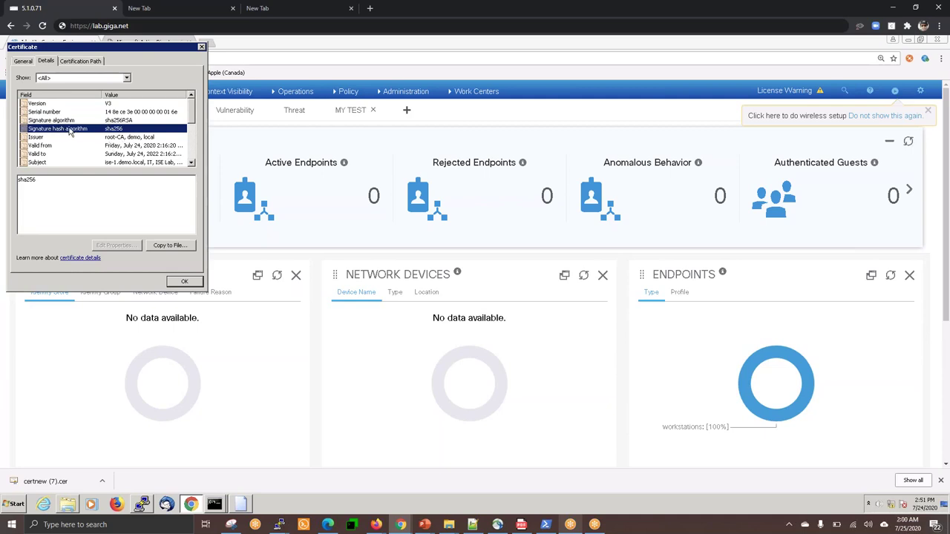
click(132, 138)
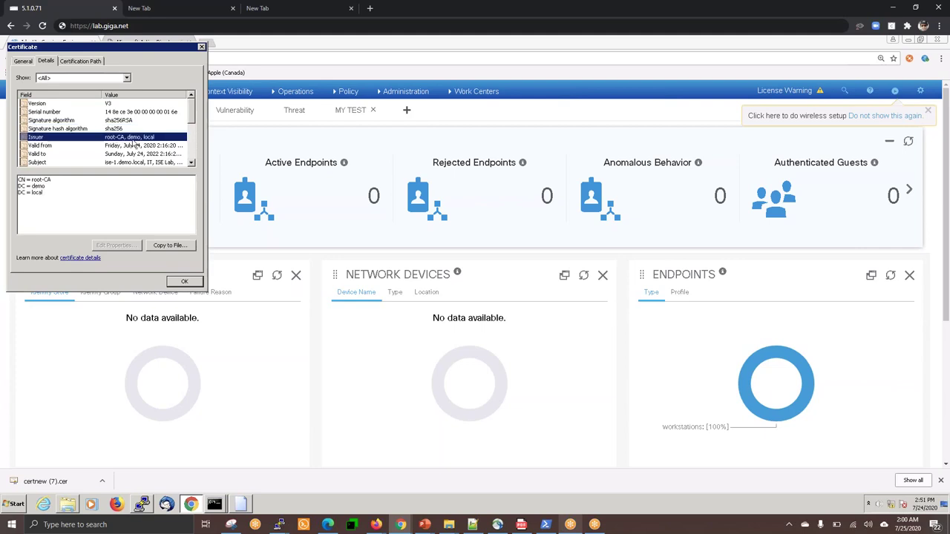
click(128, 146)
click(190, 147)
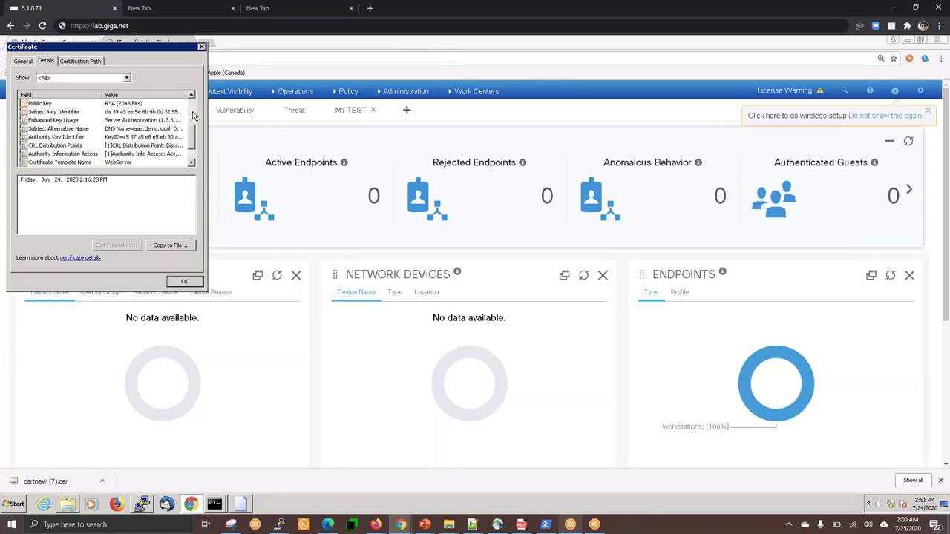
click(193, 116)
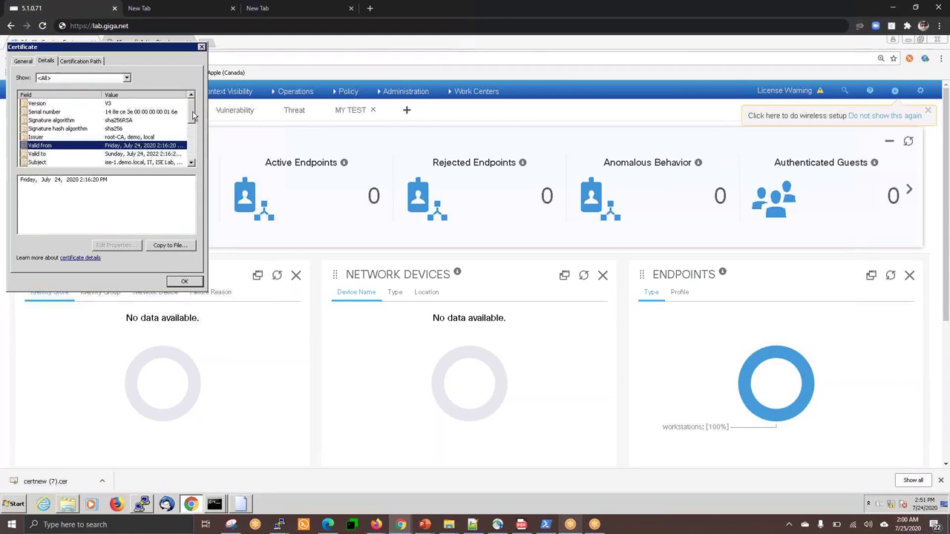
Look through the remaining certificate fields and inspect the Subject and Subject Key Identifier.
click(191, 165)
click(191, 165)
click(191, 165)
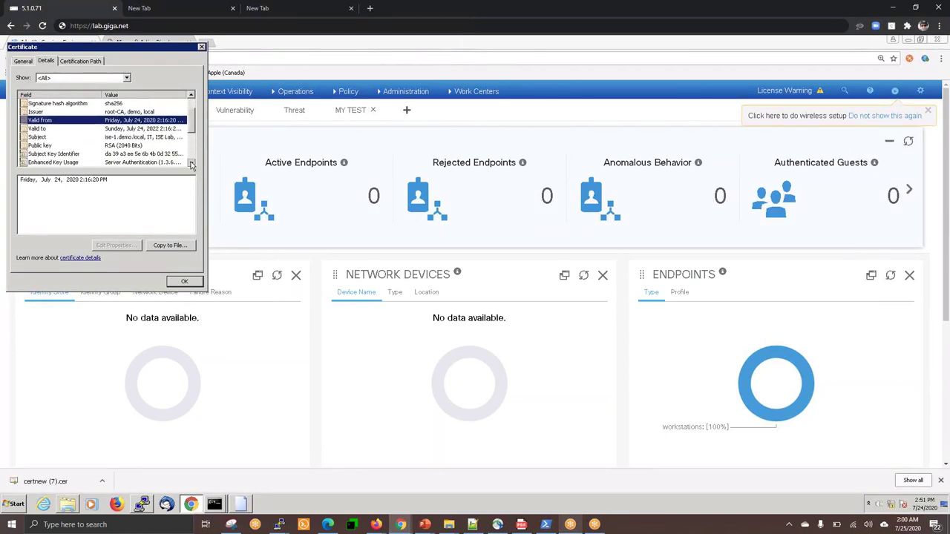
click(190, 165)
click(191, 165)
click(191, 165)
click(191, 165)
click(191, 165)
click(191, 165)
click(191, 165)
click(191, 164)
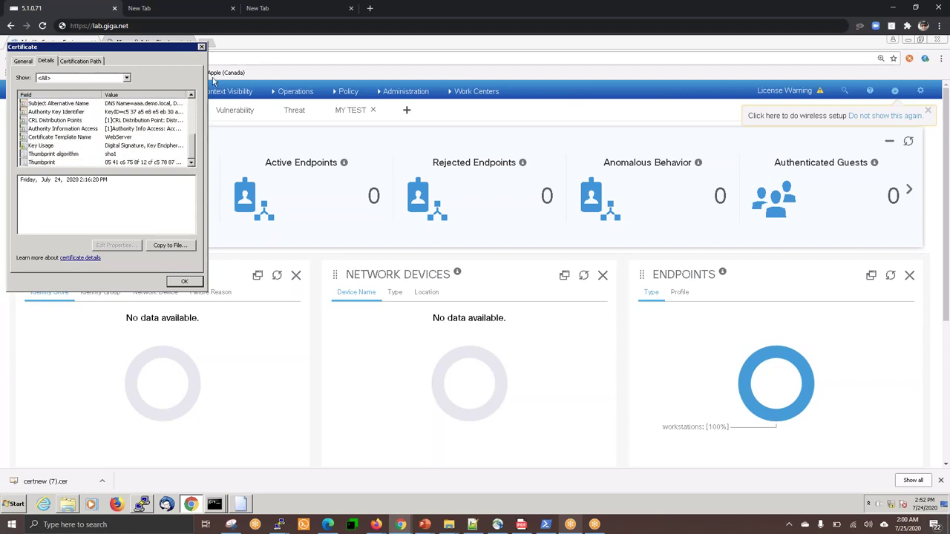
click(193, 111)
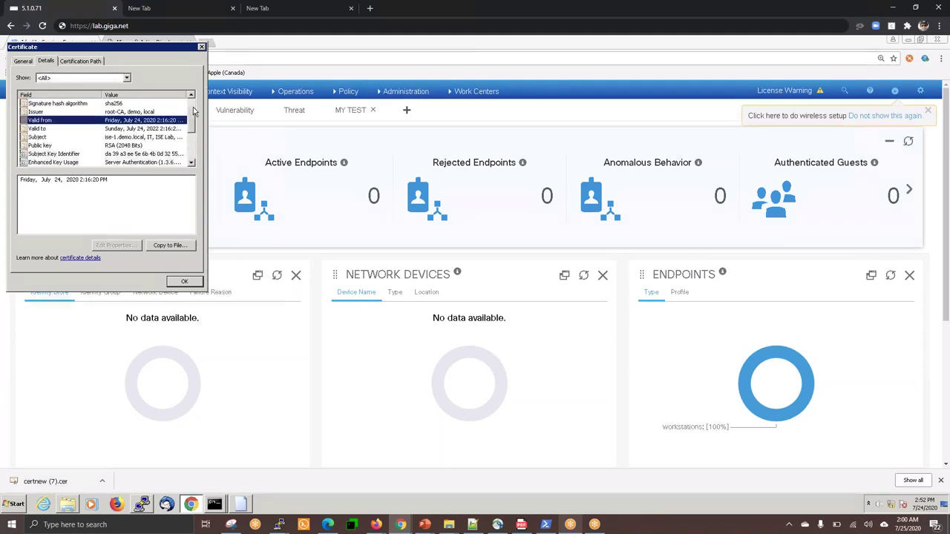
click(123, 138)
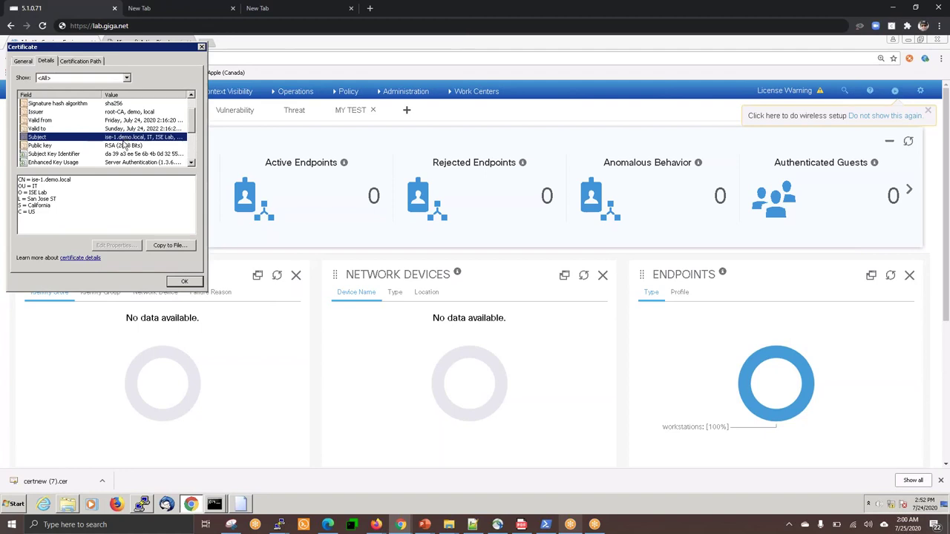
click(140, 155)
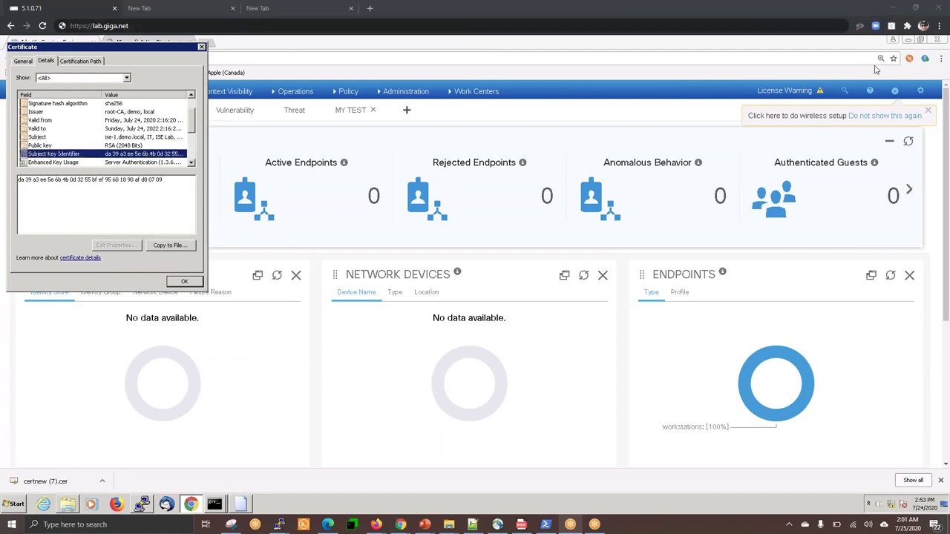
Review the certificate's Subject Alternative Name entries and thumbprint, and close the certificate.
scroll(43, 146, down, 3)
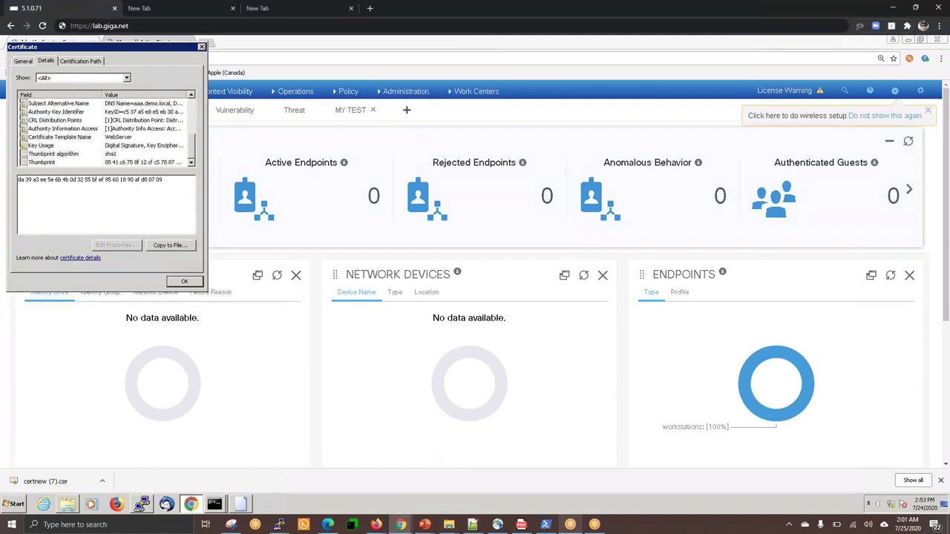
click(65, 109)
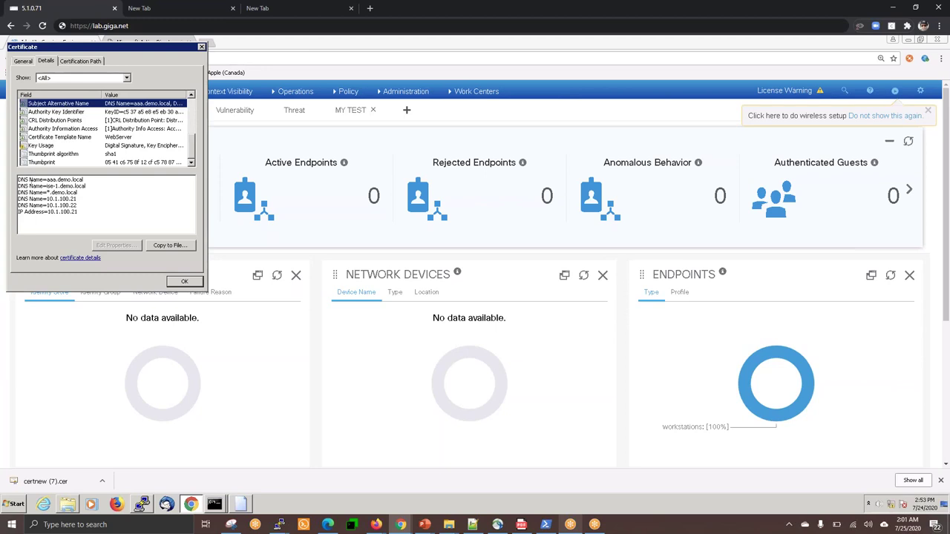
drag(29, 186, 89, 220)
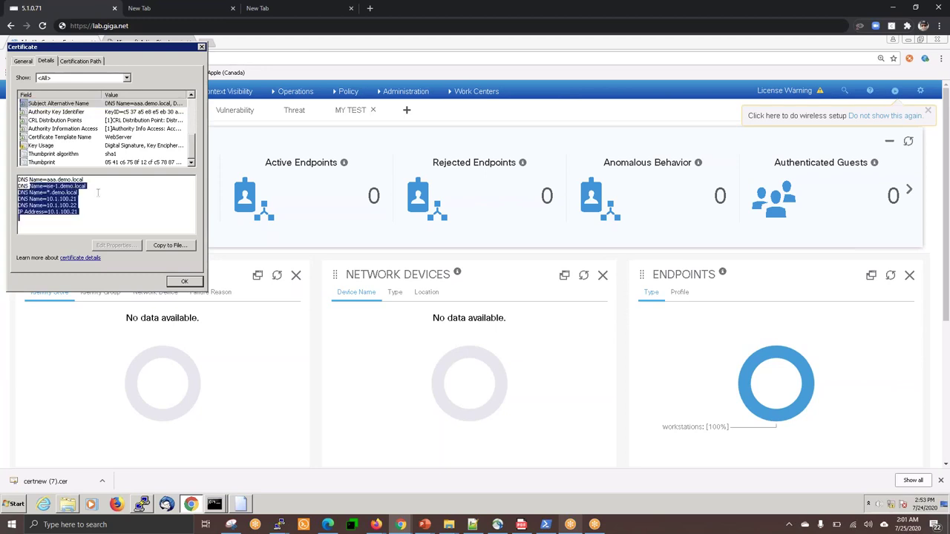
click(97, 193)
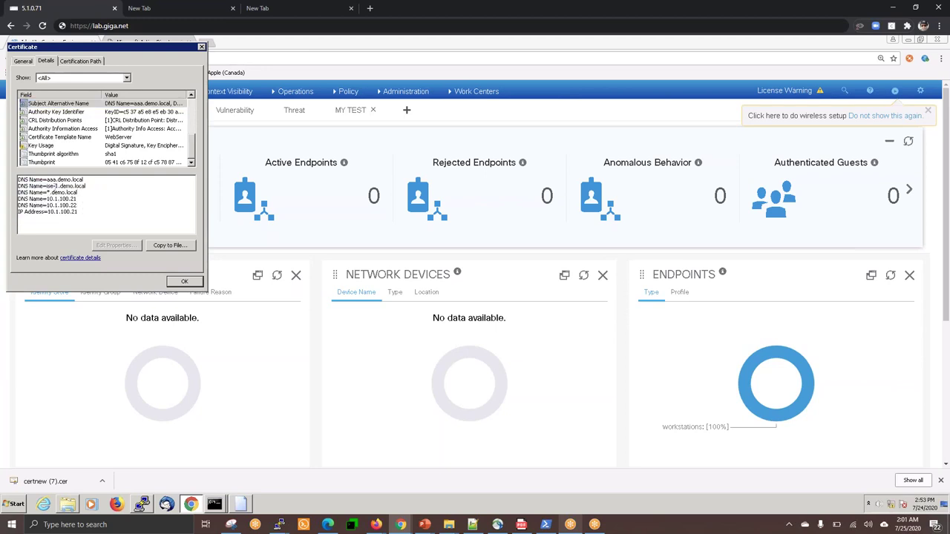
drag(78, 206, 34, 186)
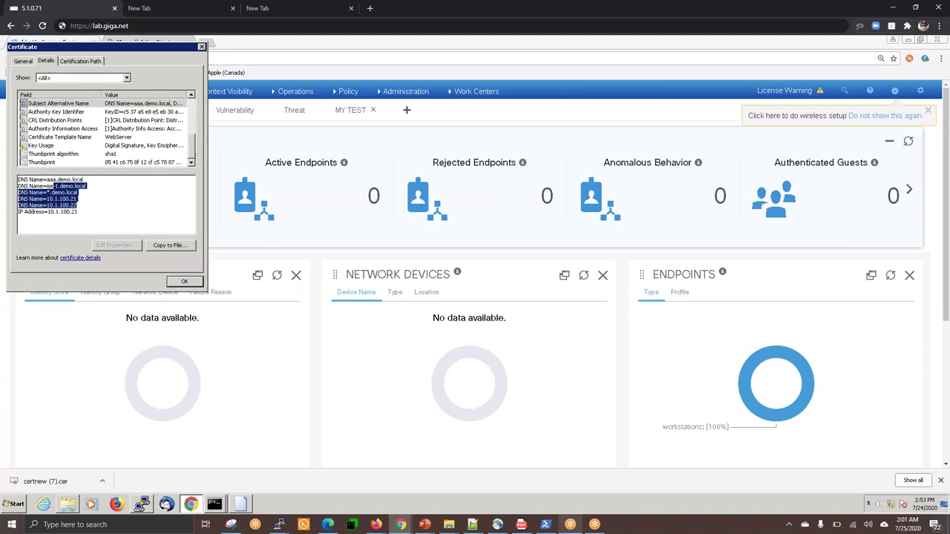
click(72, 163)
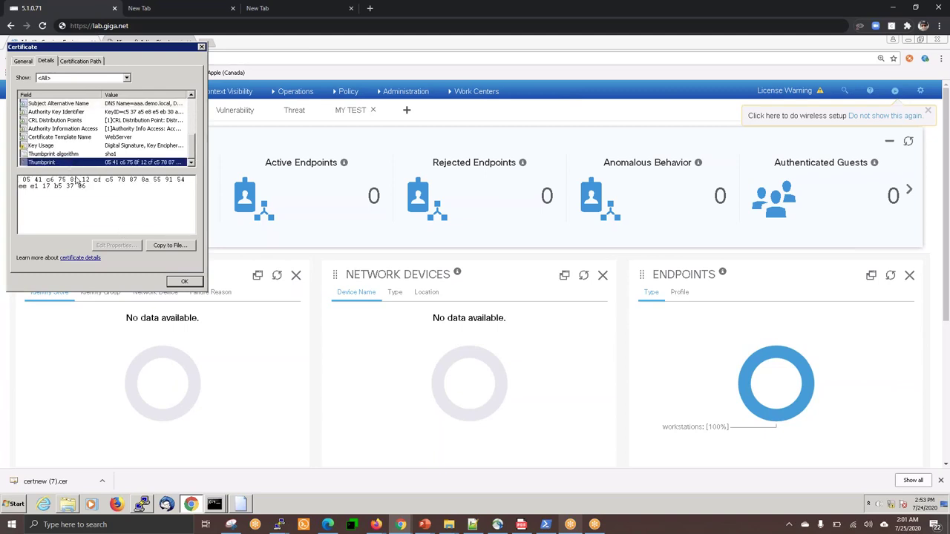
click(183, 282)
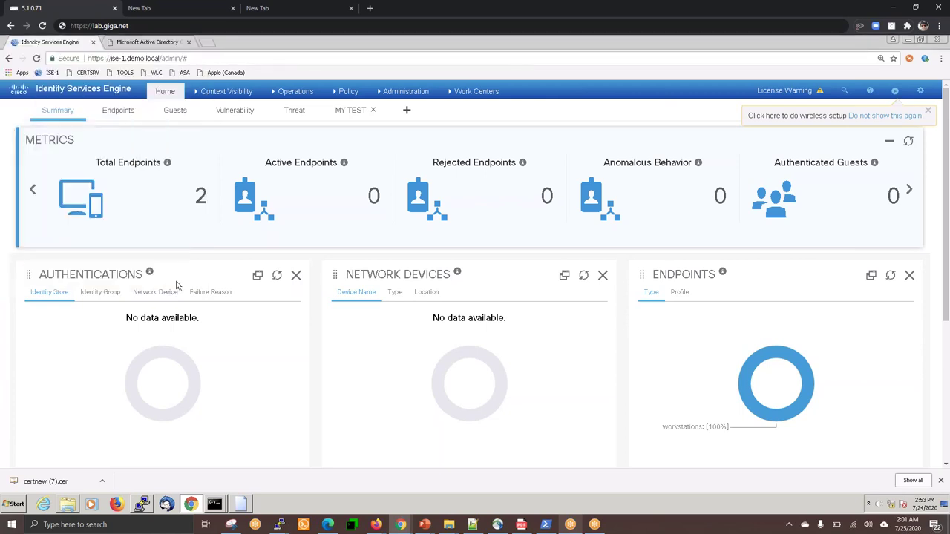
click(148, 414)
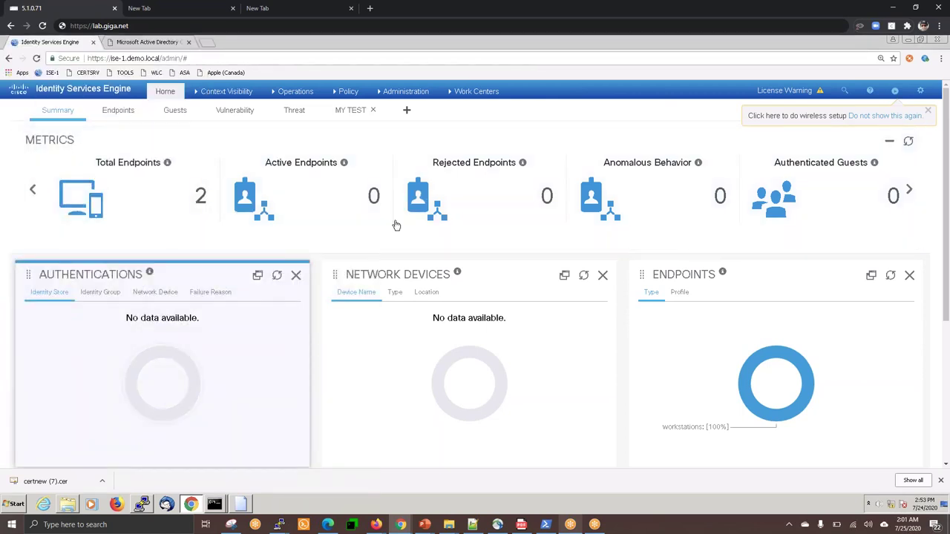
View the ise-1 Admin Wildcart Cert among the ISE system certificates, examining its details and the root-CA certificate in its hierarchy.
click(400, 96)
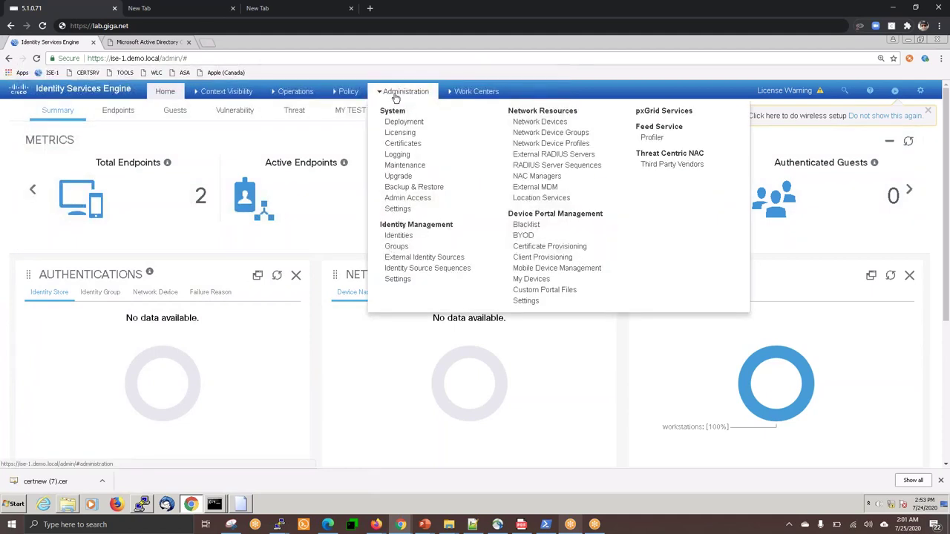
click(401, 144)
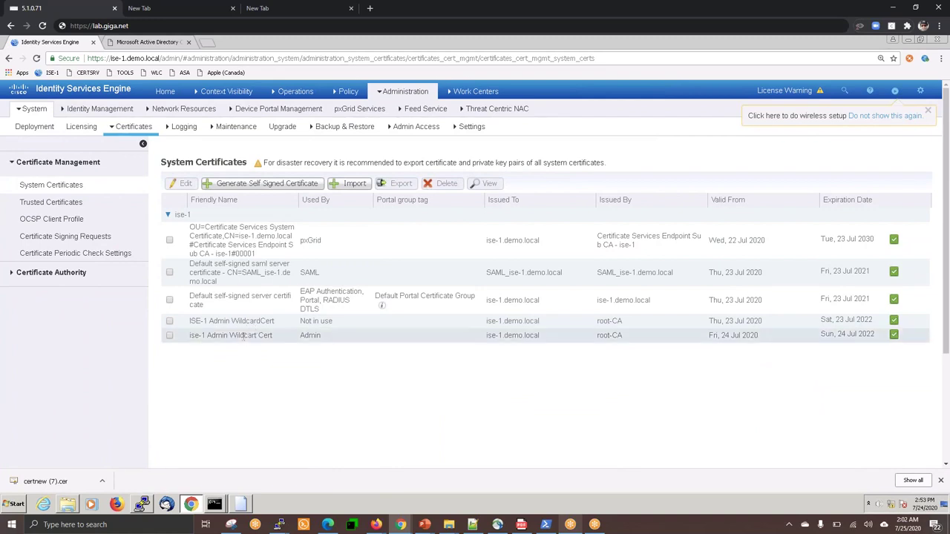
triple_click(251, 336)
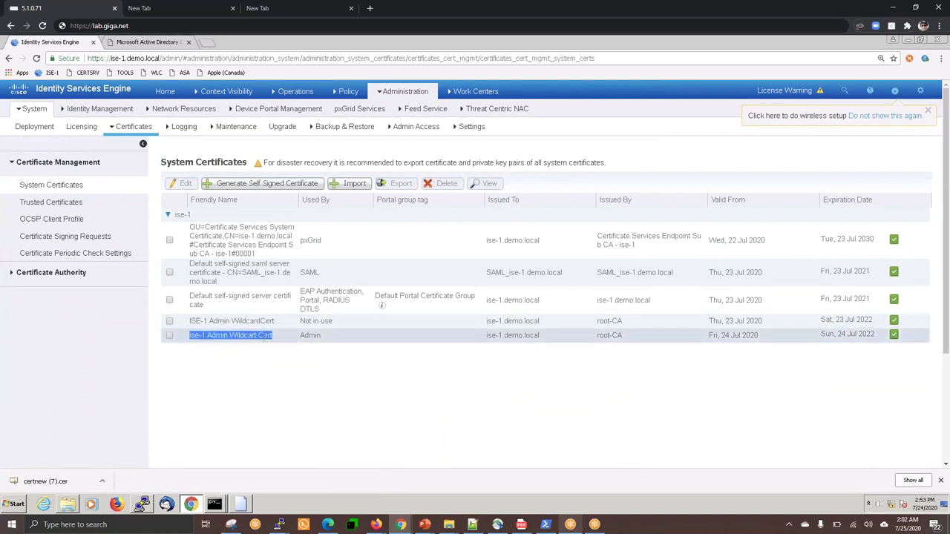
click(169, 335)
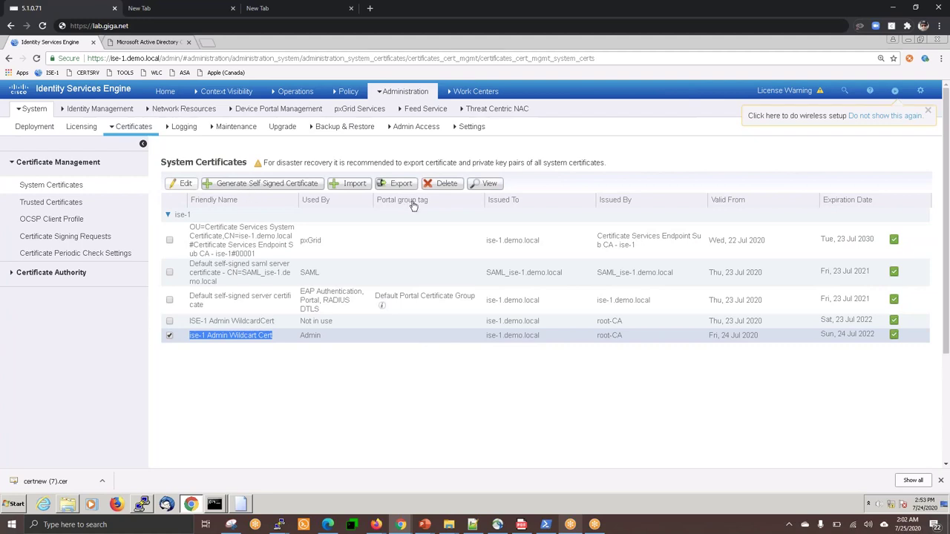
click(487, 184)
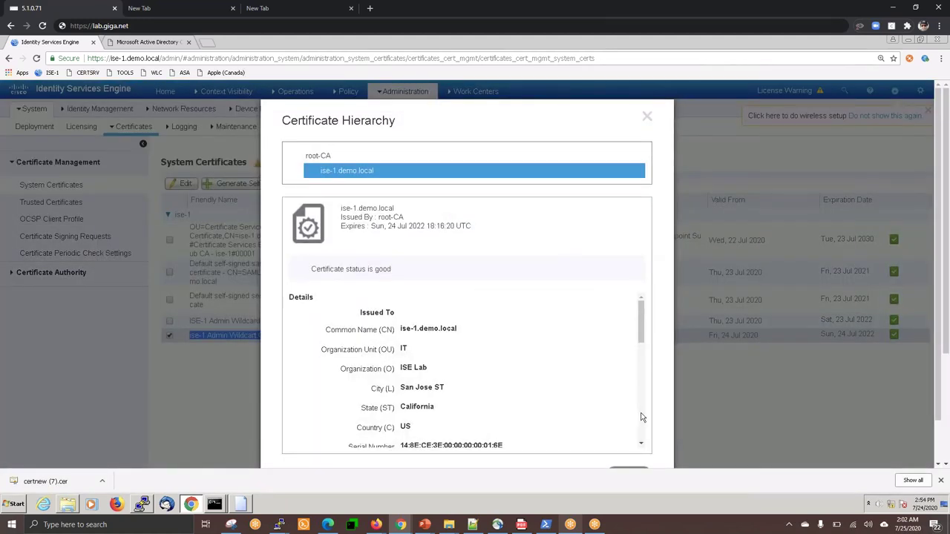
scroll(643, 420, down, 2)
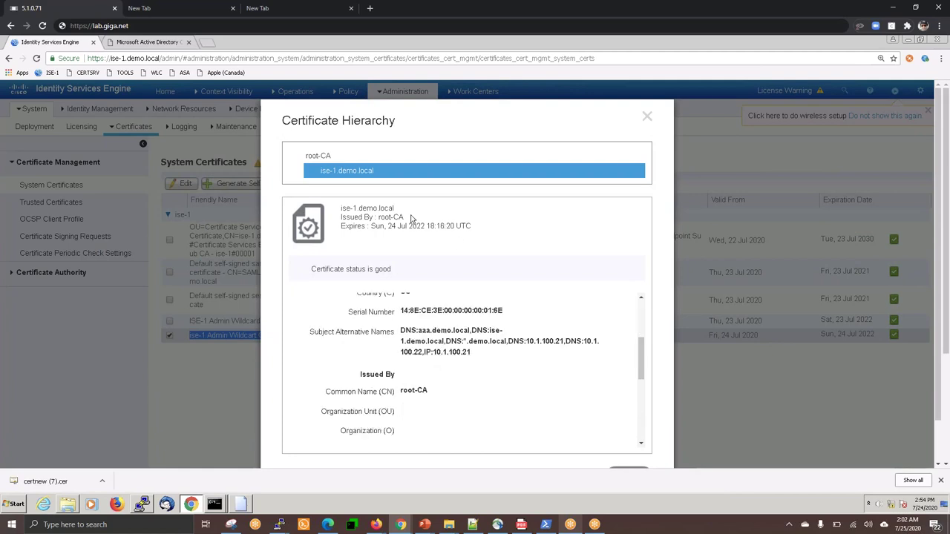
click(325, 156)
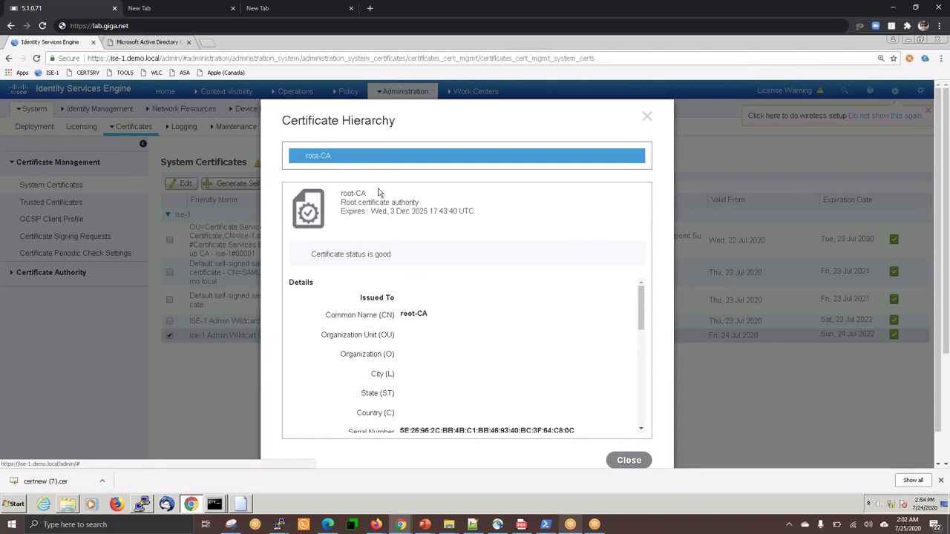
Review the root-CA certificate's serial number, validity, signature algorithm and fingerprints, and close the certificate hierarchy.
click(643, 408)
click(644, 410)
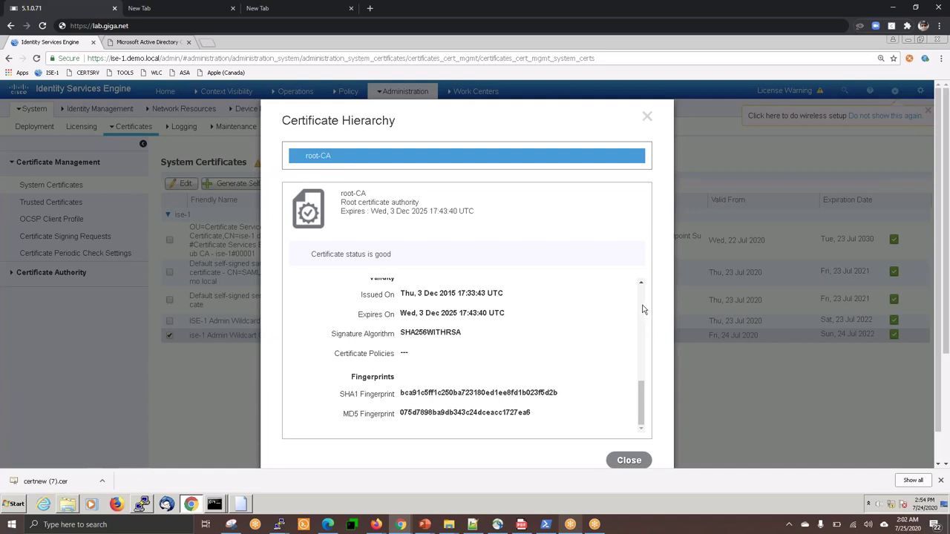
scroll(647, 327, up, 5)
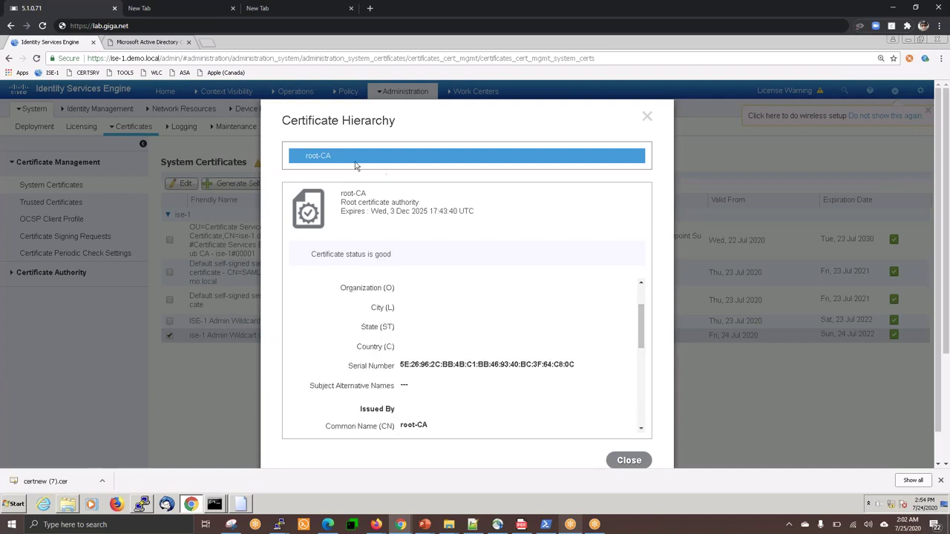
click(317, 160)
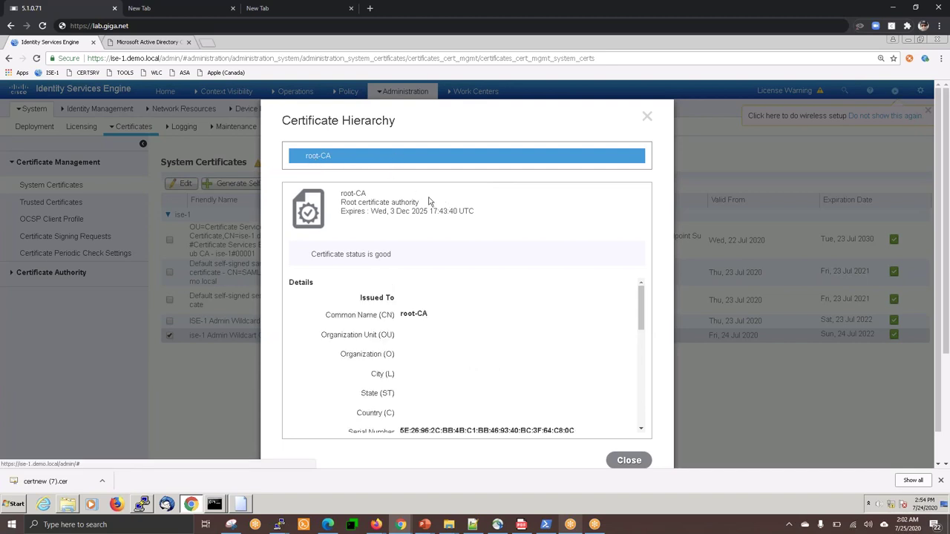
click(646, 116)
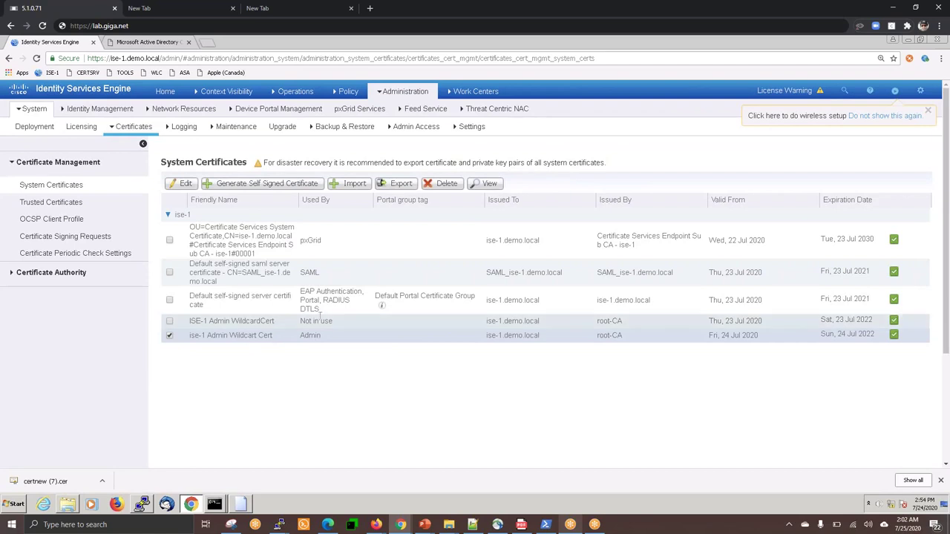
View the ise-1 Admin Wildcart Cert again, examine its Subject Alternative Names, validity and fingerprints, and close it.
click(488, 184)
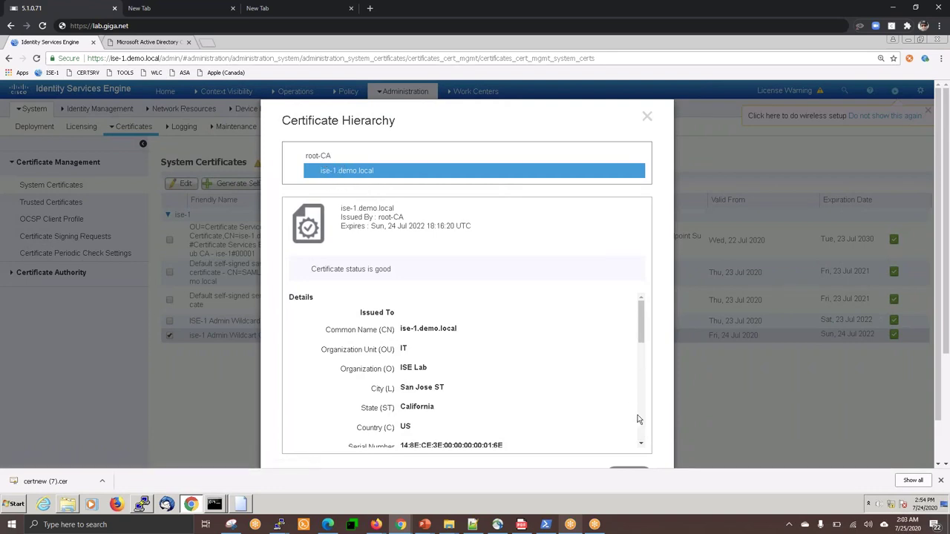
scroll(643, 426, down, 3)
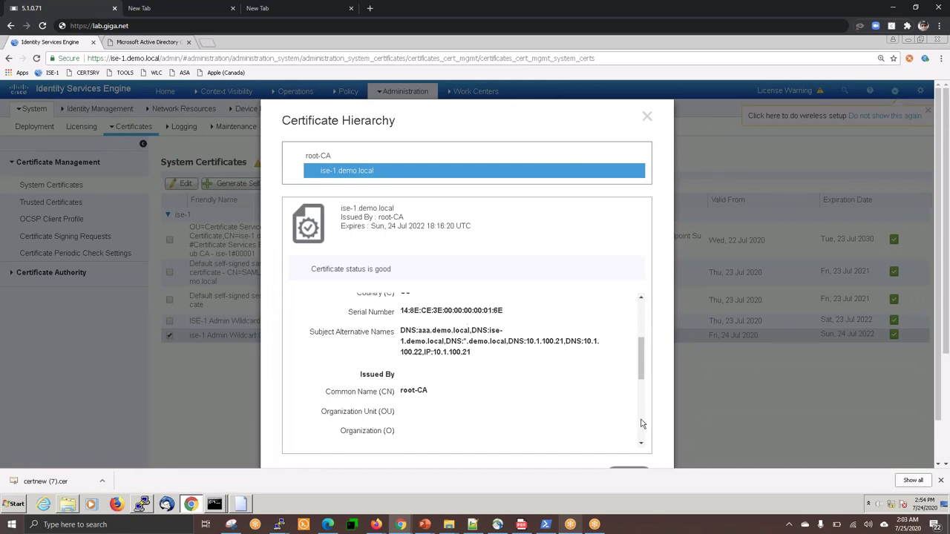
scroll(643, 423, down, 3)
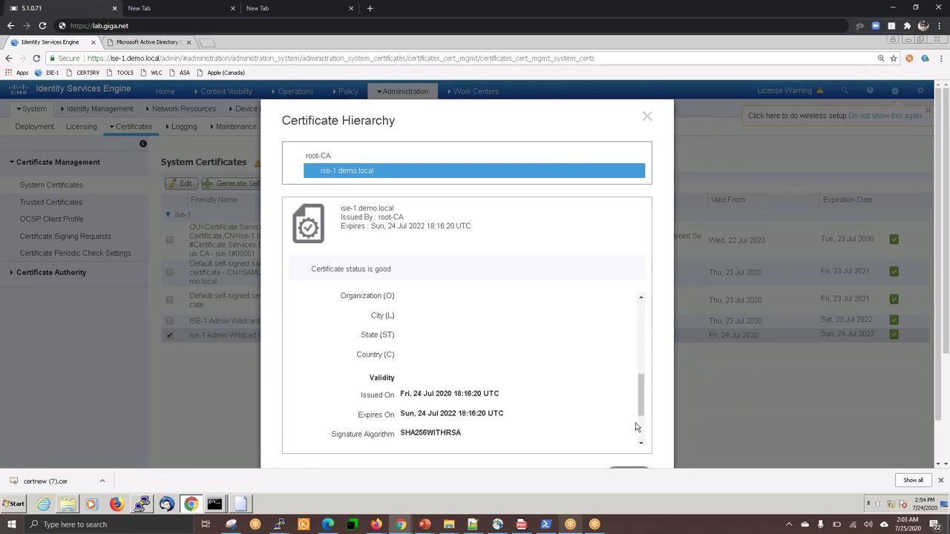
scroll(644, 436, down, 2)
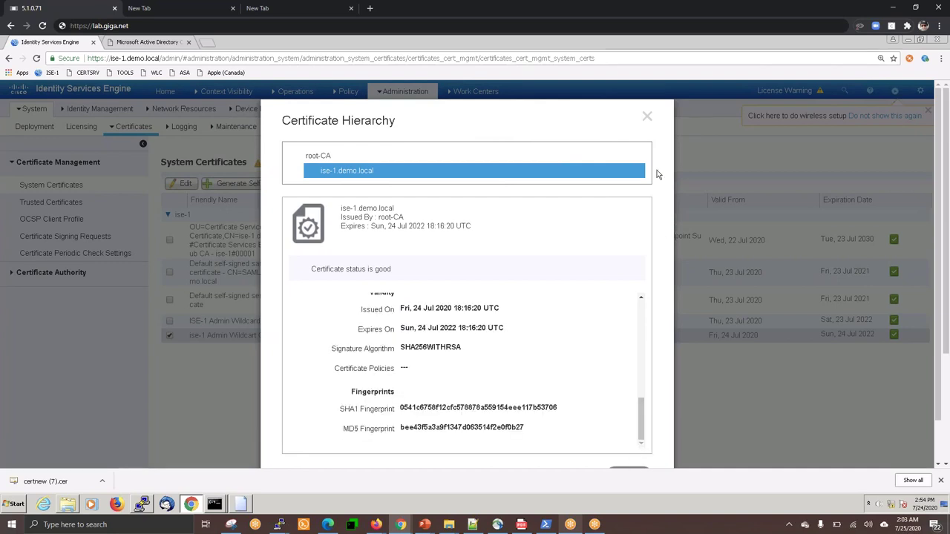
click(647, 116)
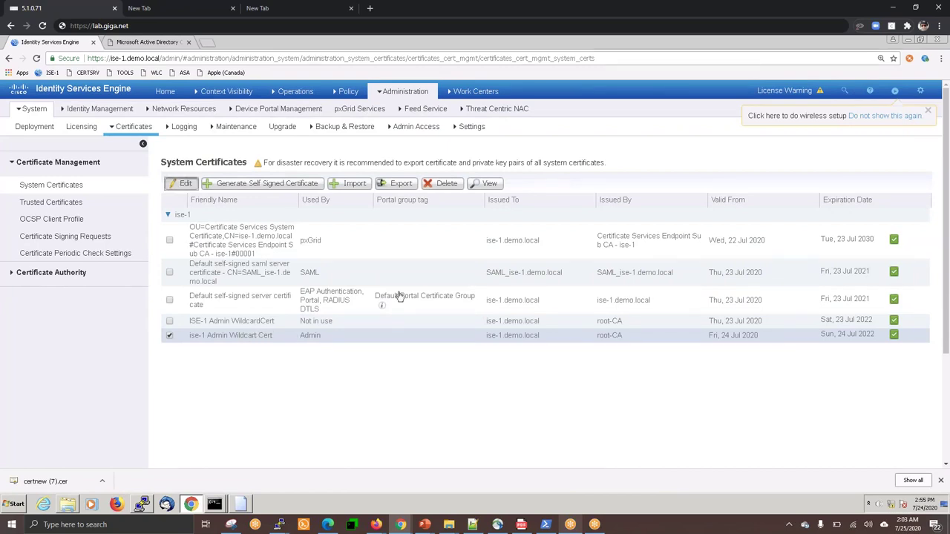
Edit the ise-1 Admin Wildcart Cert to add EAP Authentication usage, accepting its reassignment from the other certificate.
click(186, 184)
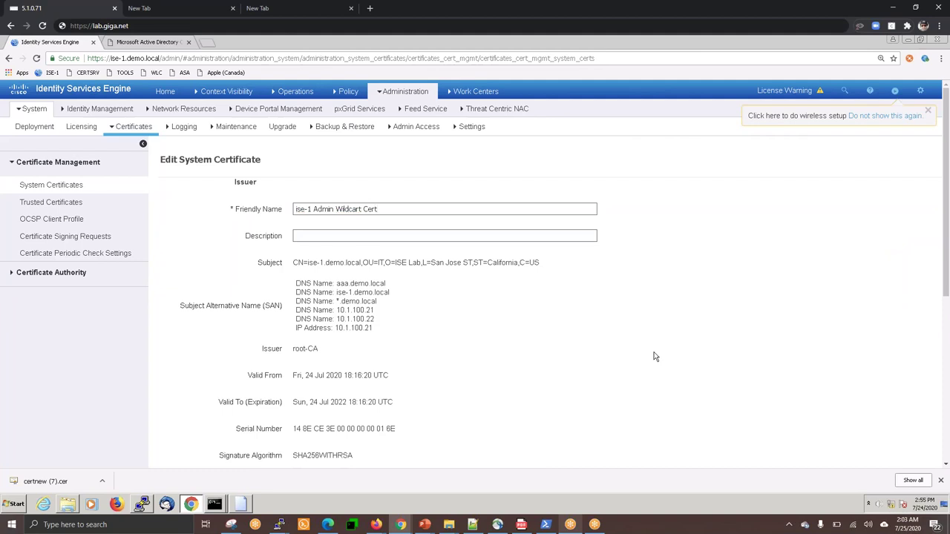
scroll(654, 356, down, 4)
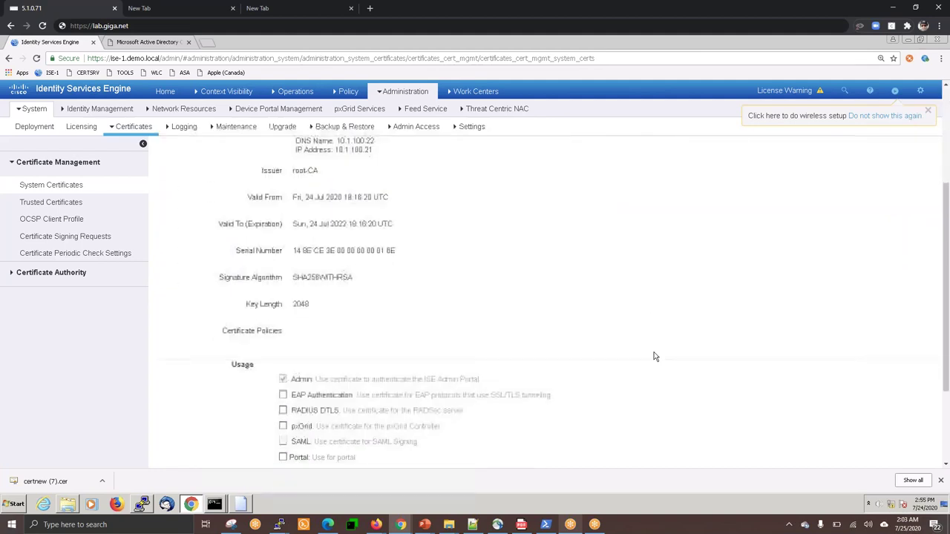
scroll(654, 356, down, 1)
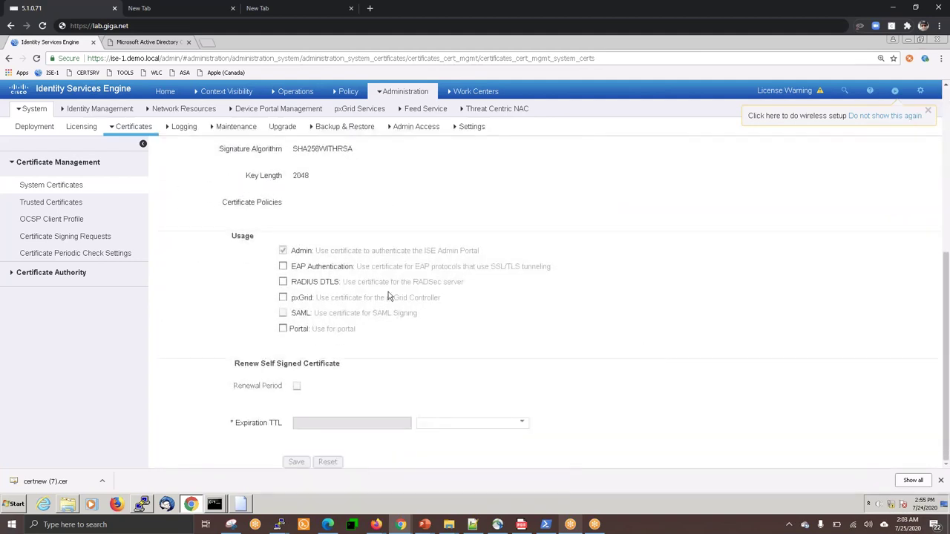
click(283, 267)
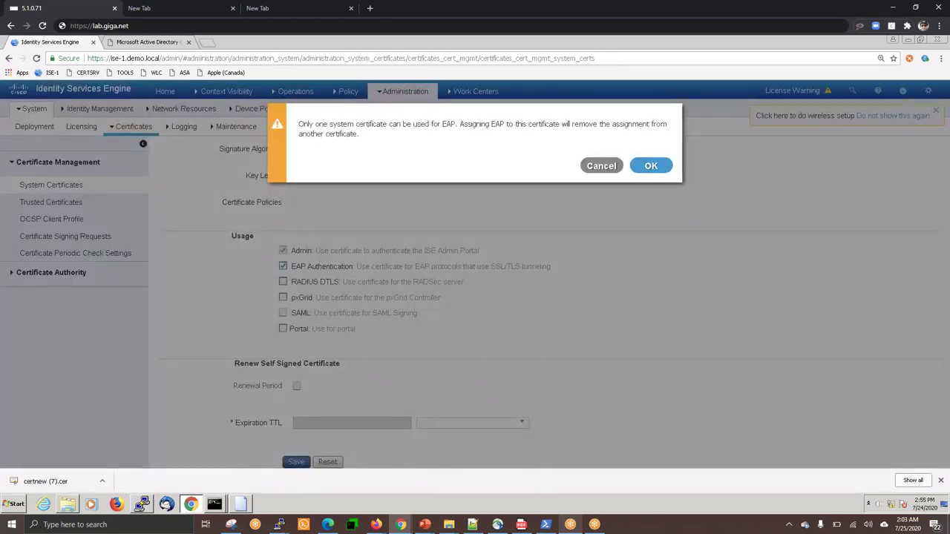
click(651, 166)
Enable Portal usage for the certificate with a new portal group tag "ISE Lab For US", save it and dismiss the downloads bar.
click(283, 329)
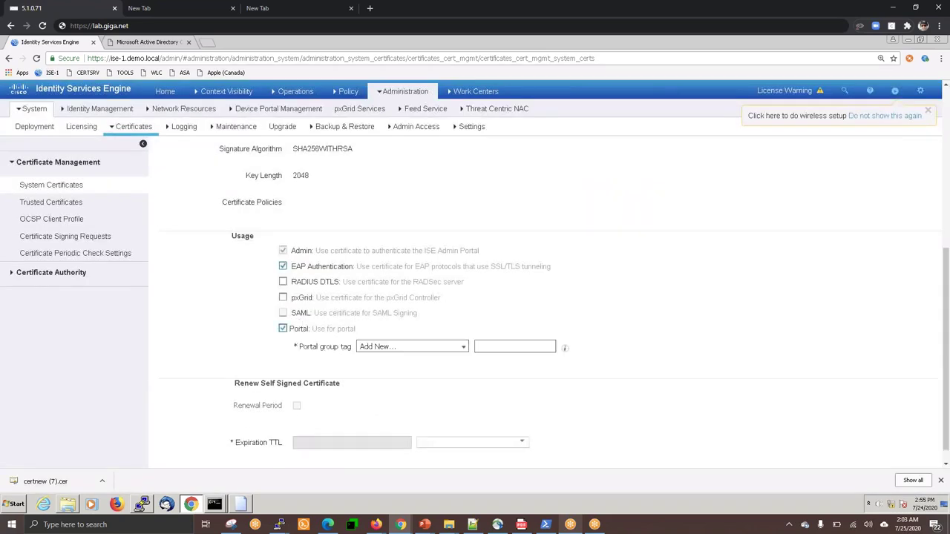
click(493, 351)
text(ISE Lab For US)
click(676, 360)
scroll(662, 341, down, 1)
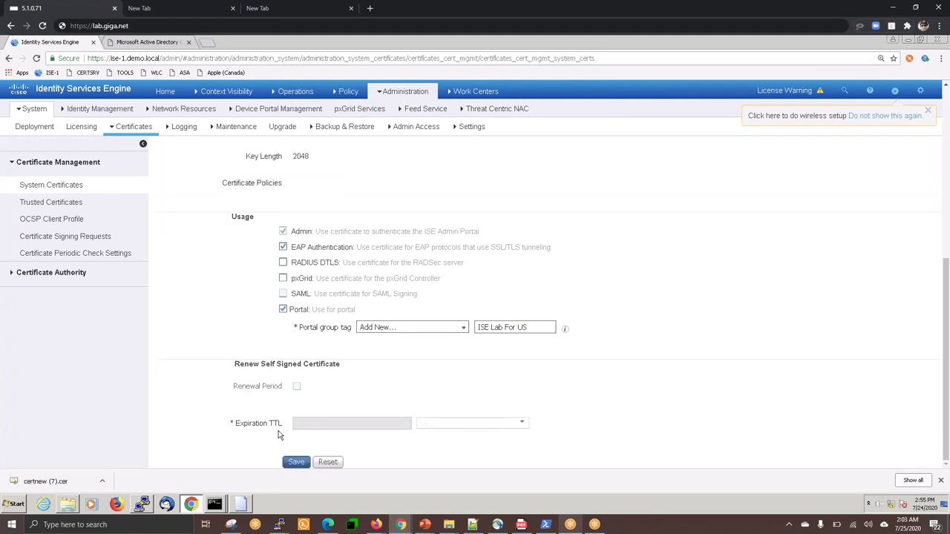
click(295, 462)
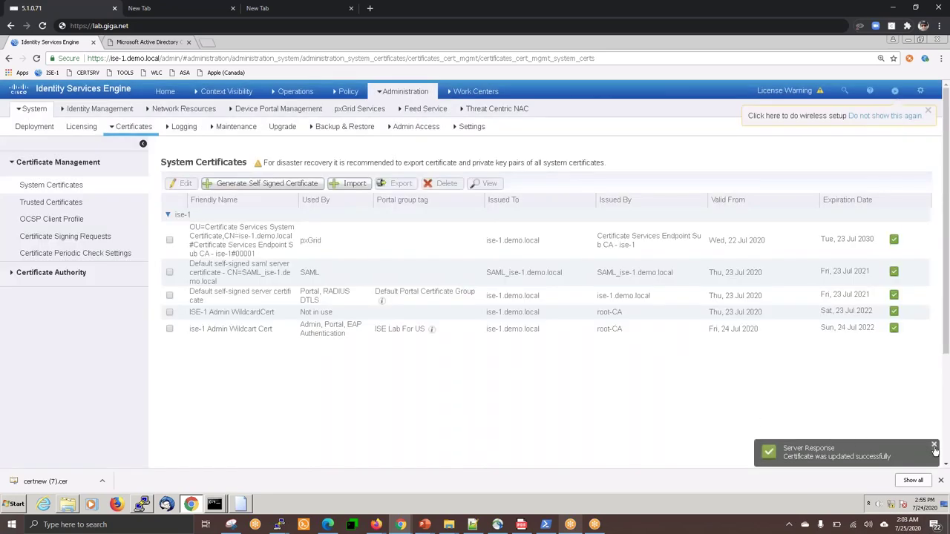
click(940, 481)
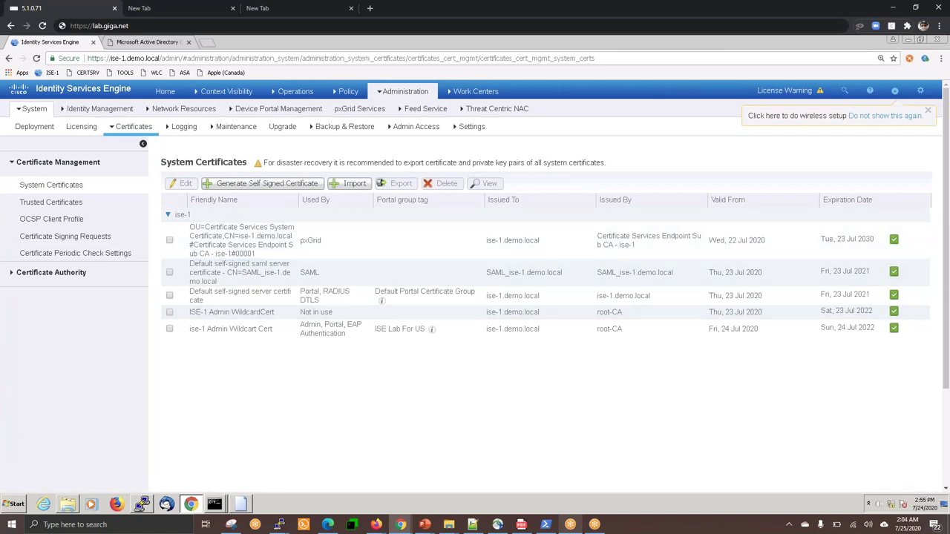
Select the ise-1 Admin Wildcart Cert, glance at the AD Certificate Services page, and check the ISE site's connection security and certificate.
click(169, 331)
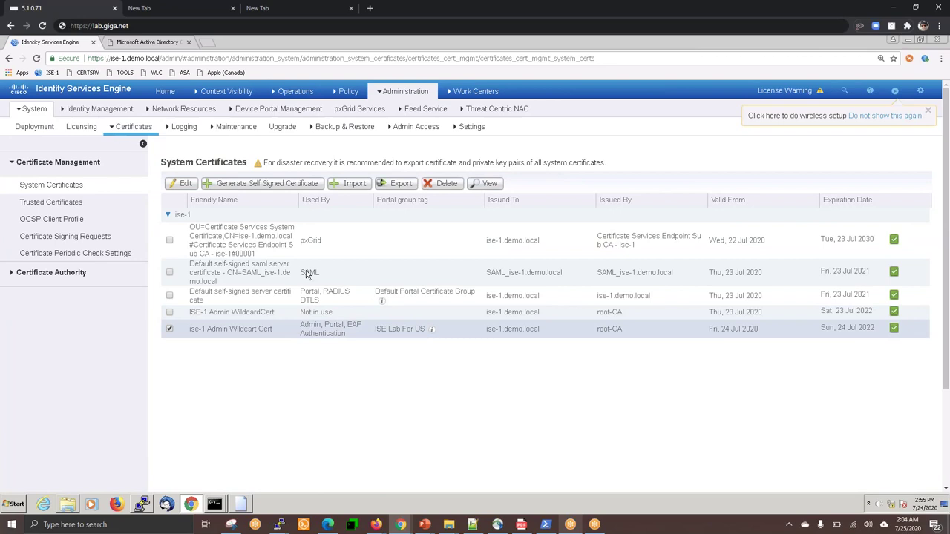
click(150, 42)
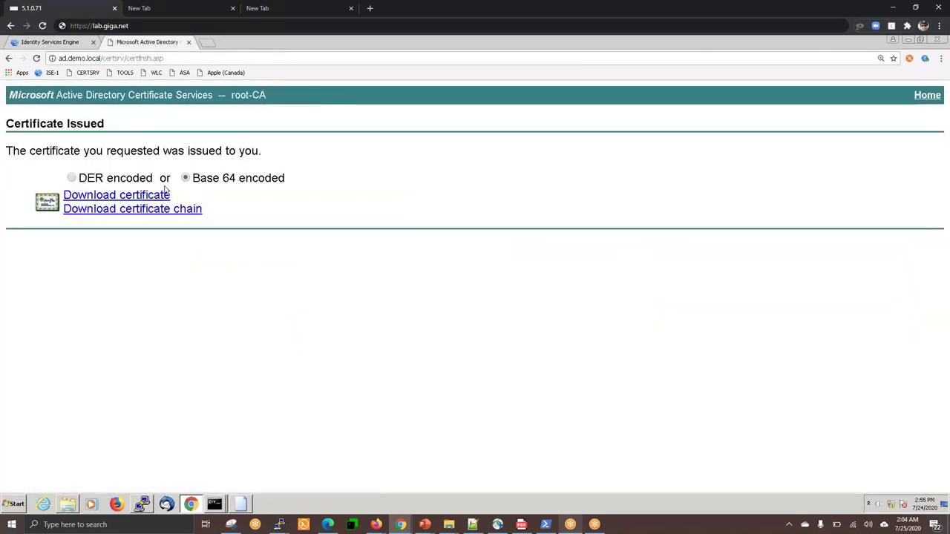
click(64, 45)
mouse_move(178, 129)
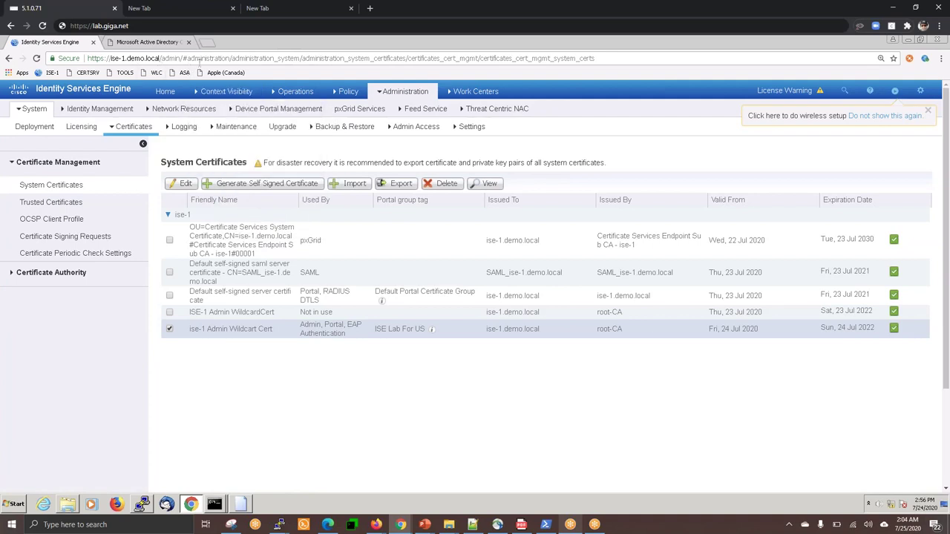
click(63, 58)
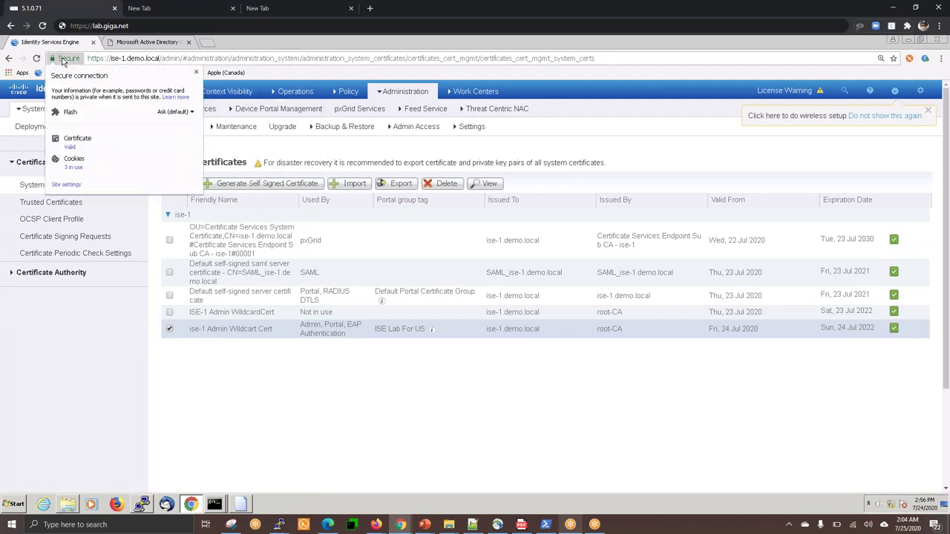
click(70, 148)
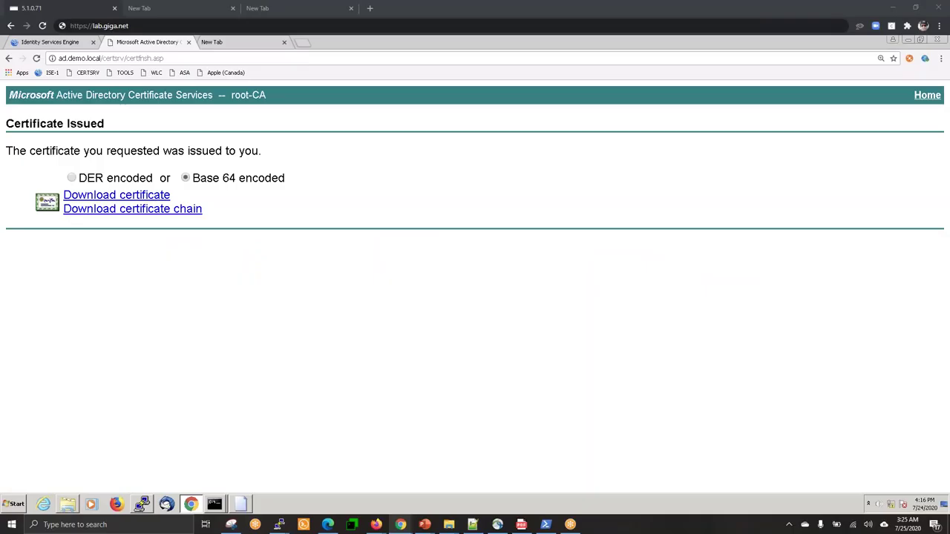
Return to the ISE portal and open the External Identity Sources for Device Administration, followed by those under Identity Management.
click(50, 42)
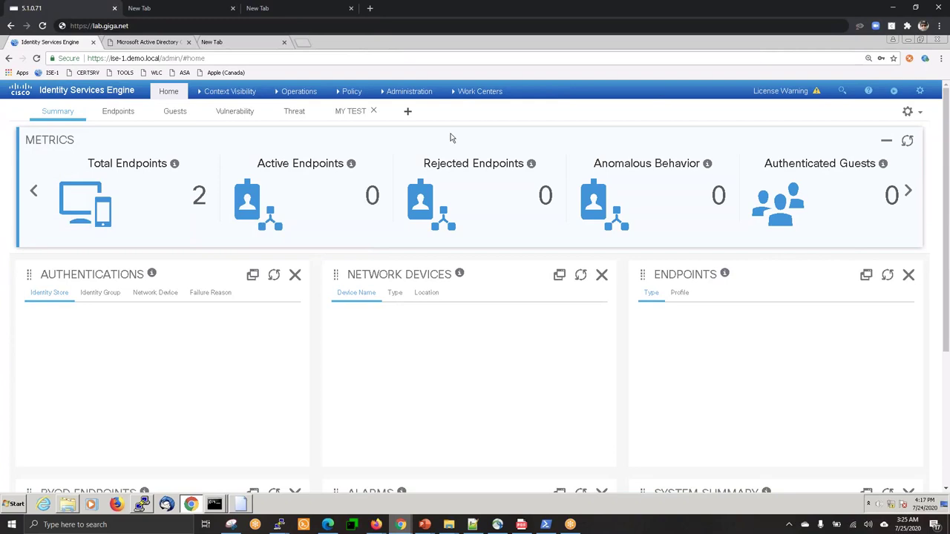
click(476, 92)
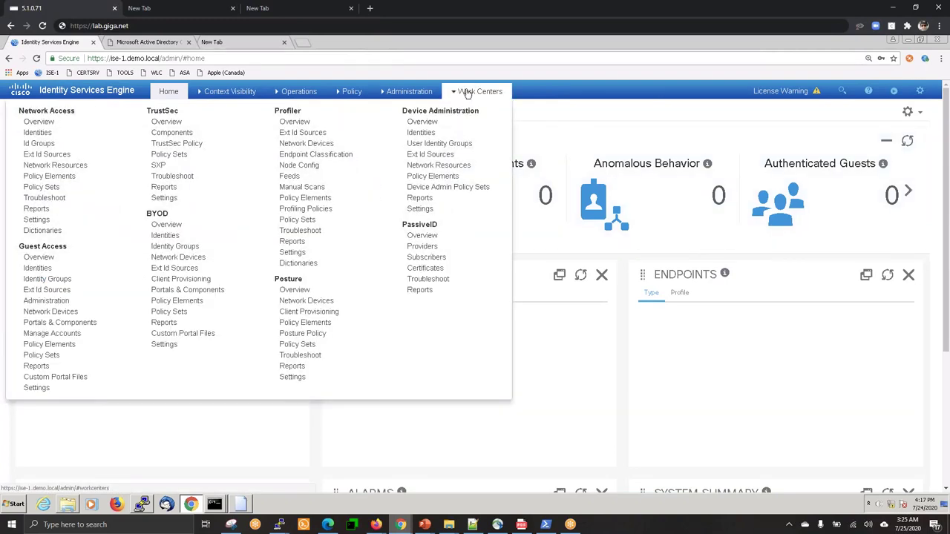
click(423, 155)
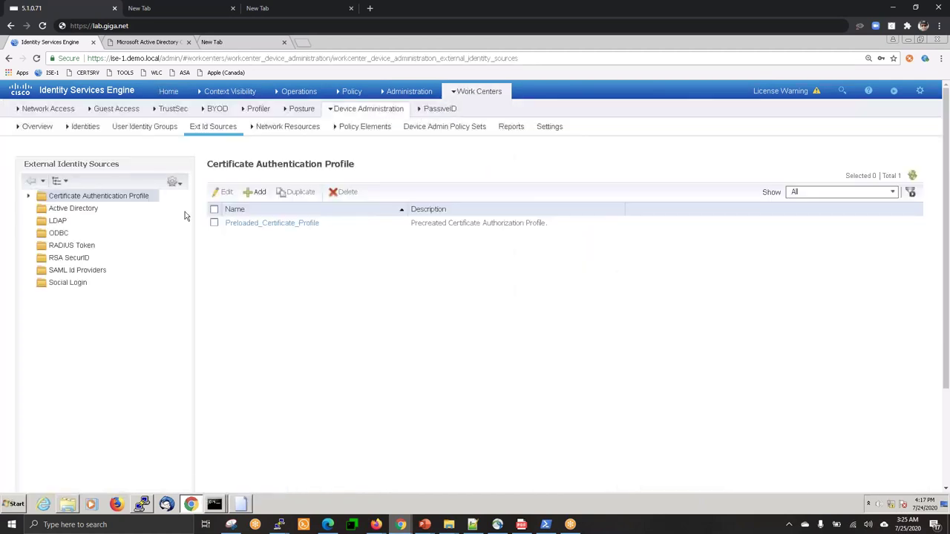
mouse_move(401, 94)
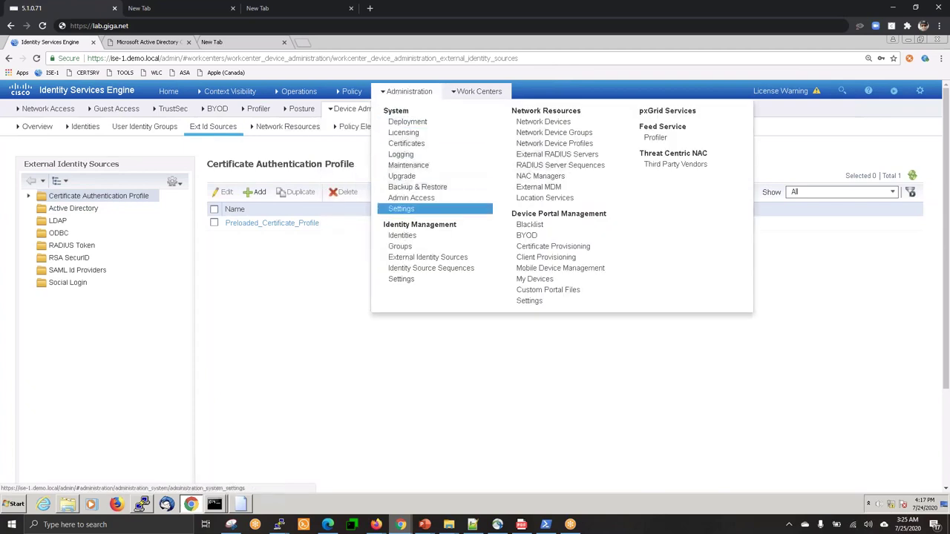
click(425, 259)
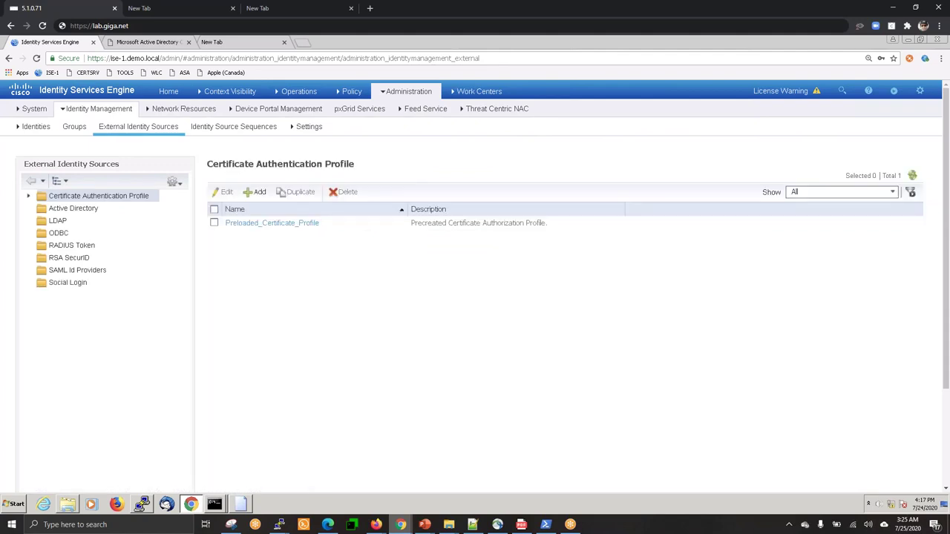
Look through the LDAP, ODBC and RADIUS Token identity sources and return to the Active Directory list.
click(66, 221)
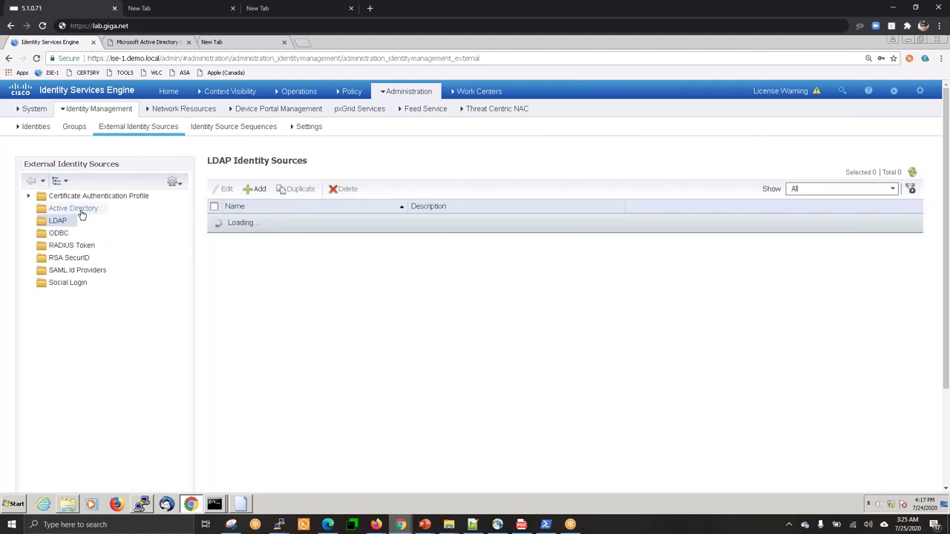
click(80, 211)
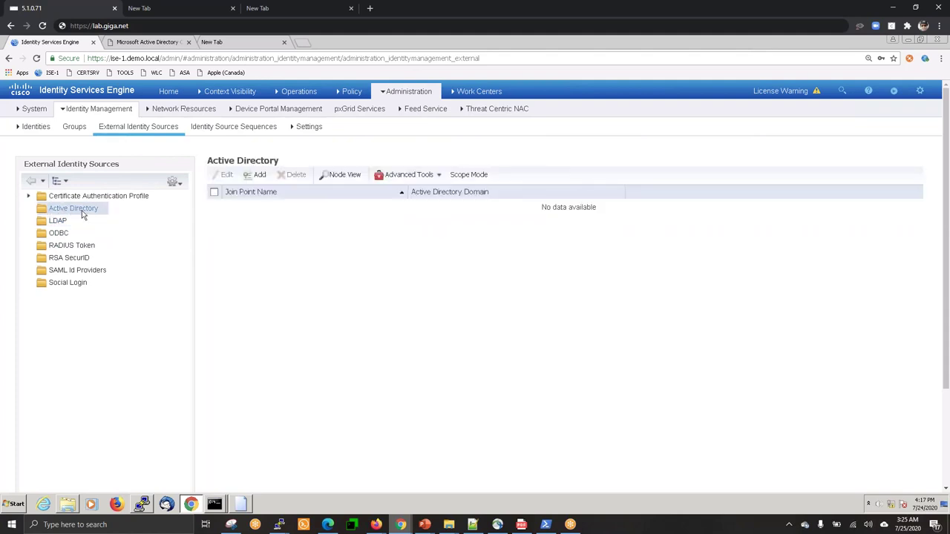
click(57, 222)
click(60, 235)
click(89, 243)
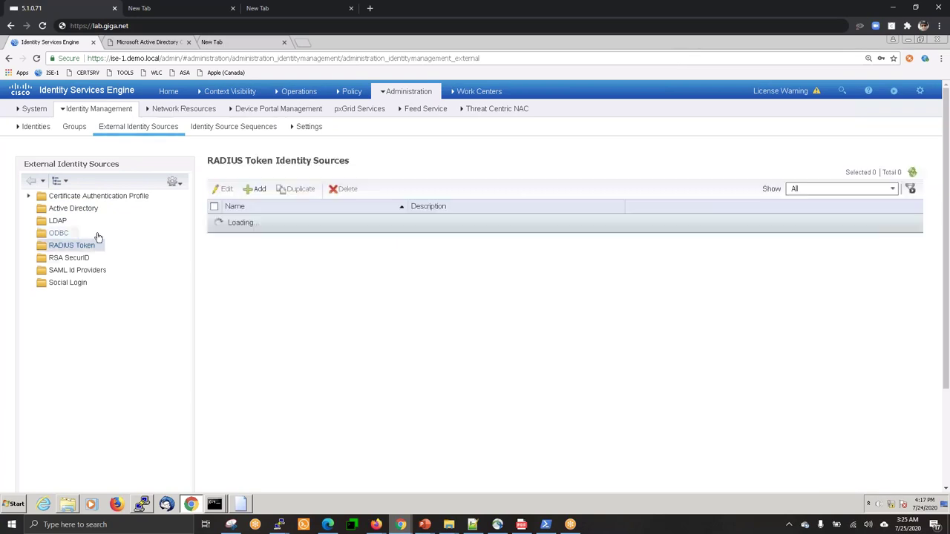
click(74, 211)
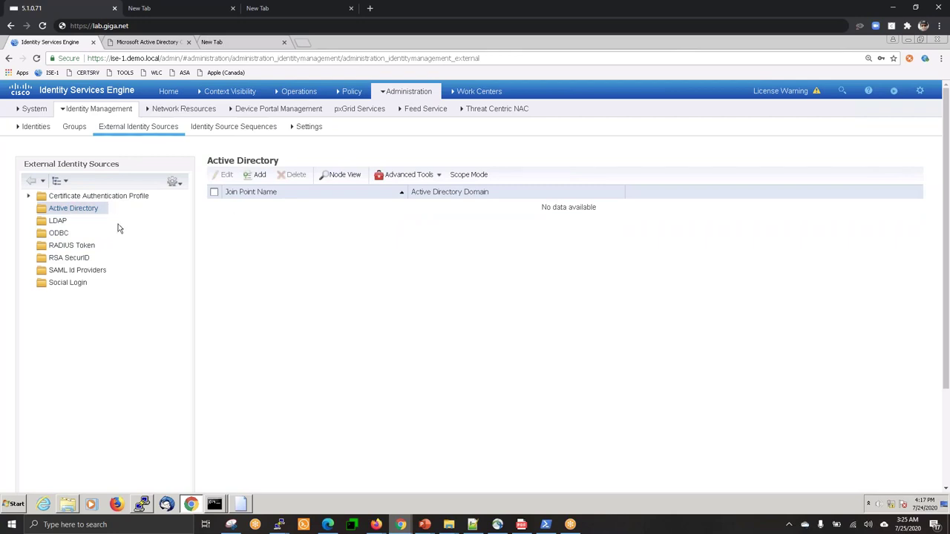
Add an Active Directory join point named demo.local for the domain demo.local, and agree to join all ISE nodes.
click(253, 178)
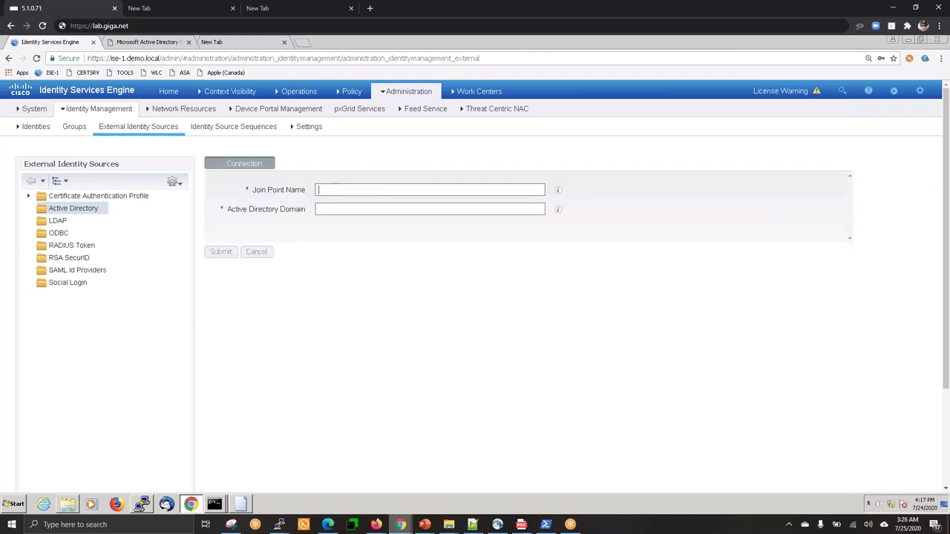
text(demo.l)
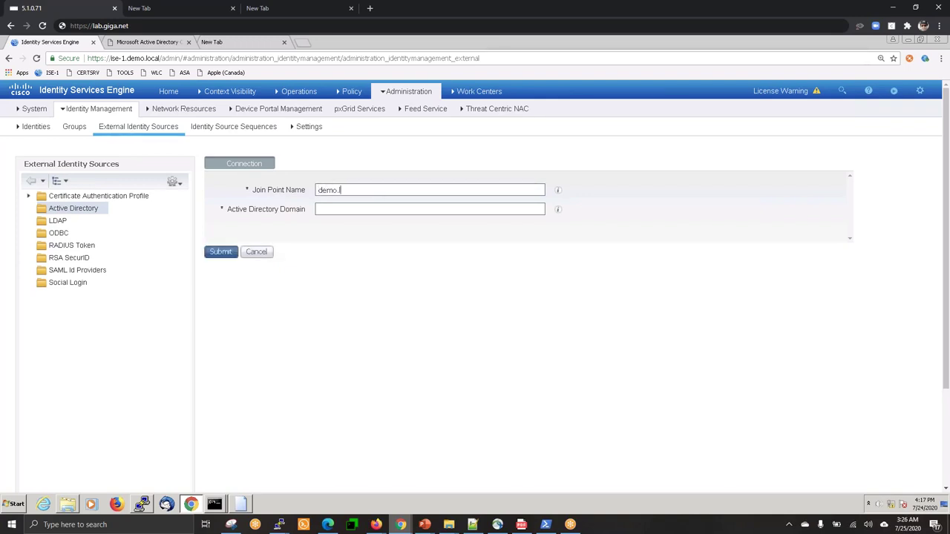
text(ocal)
text(de)
text(mo)
text(.local)
click(228, 254)
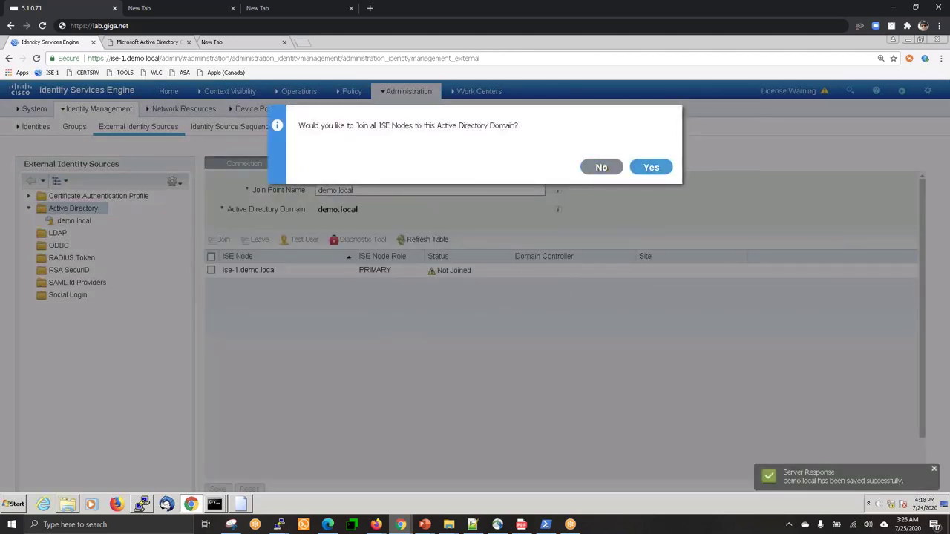
click(647, 167)
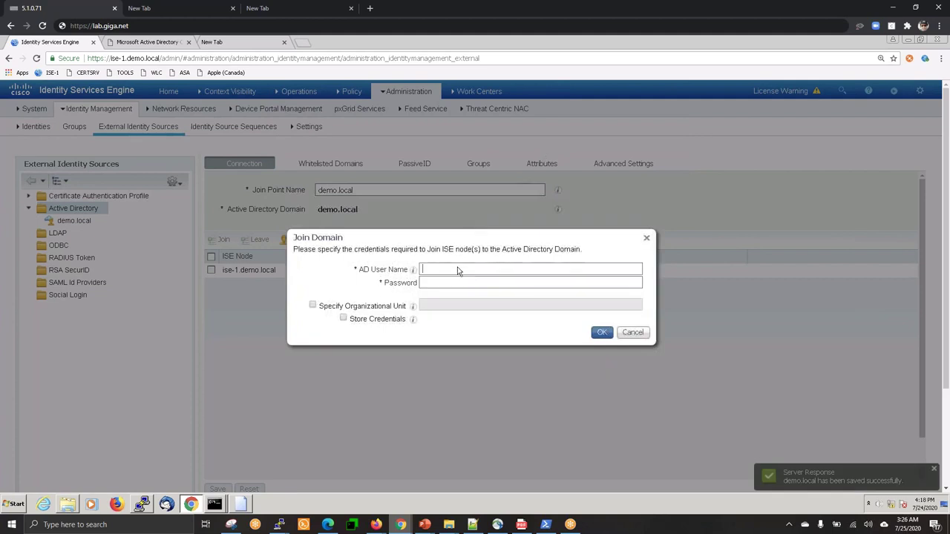
Enter administrator as the AD user name for the domain join and fill in the account password.
text(admini)
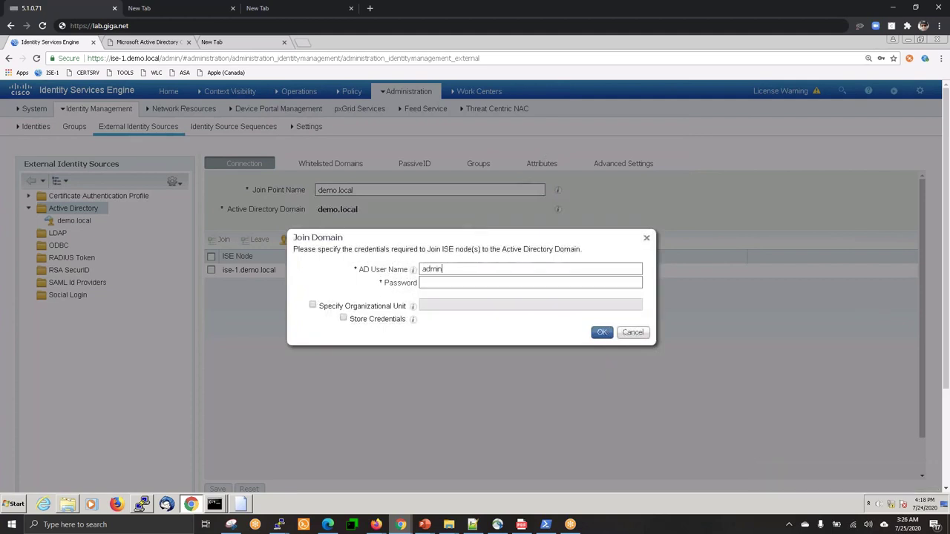
text(strator)
text(**)
Specify the organizational unit OU=ISE,OU=HCC,DC=DEMO,DC=LOCAL, join the ISE node to the domain, and close the join status.
click(312, 305)
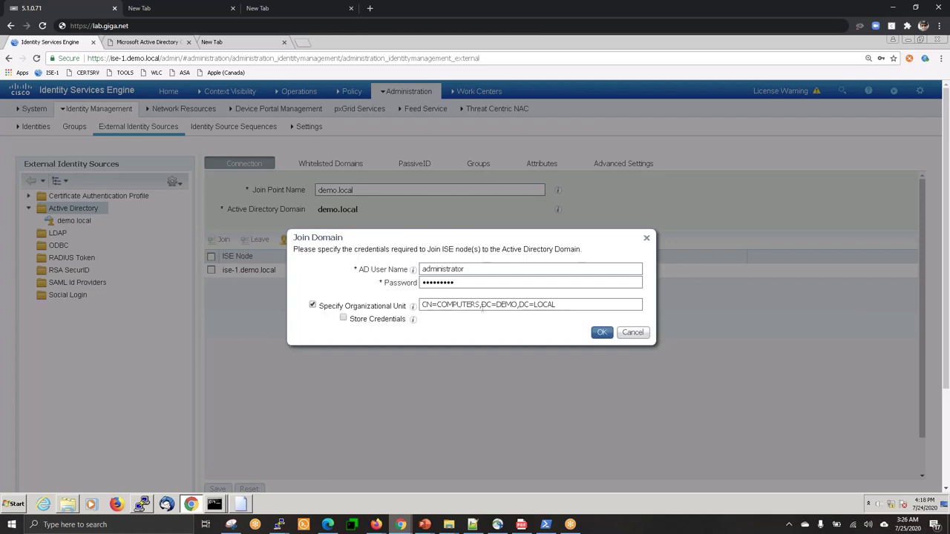
key(BackSpace)
key(BackSpace)
key(BackSpace)
key(BackSpace)
key(BackSpace)
key(BackSpace)
key(BackSpace)
key(BackSpace)
key(BackSpace)
key(BackSpace)
key(BackSpace)
key(BackSpace)
key(BackSpace)
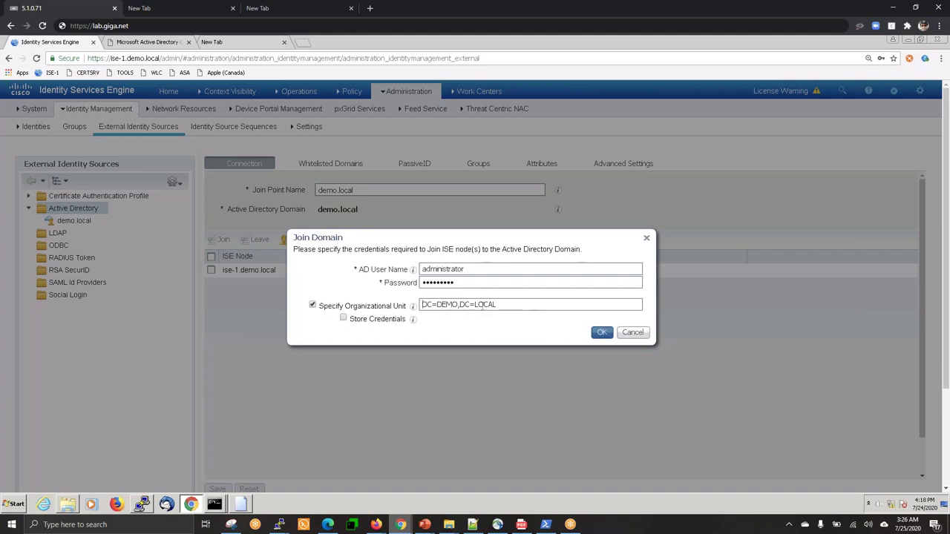
text(OU)
text(=)
text(ISE,O)
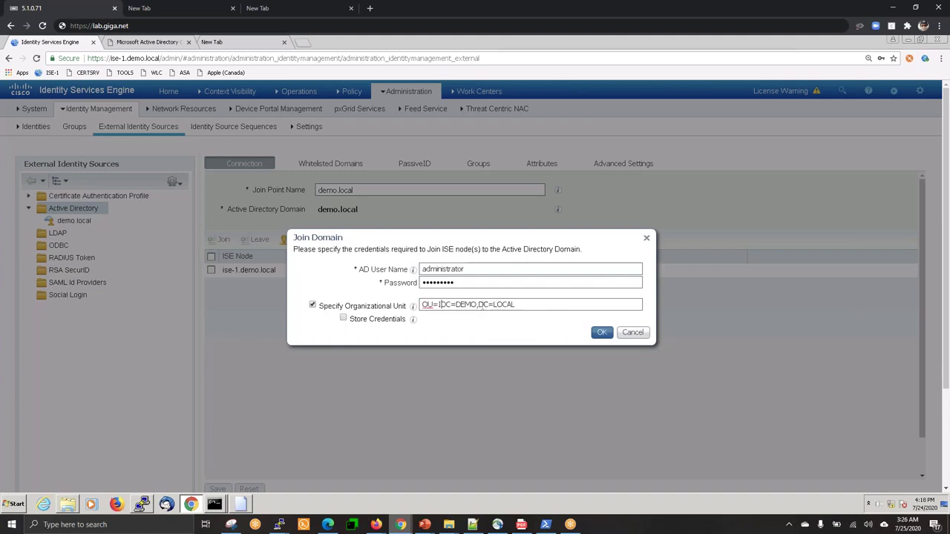
text(U=)
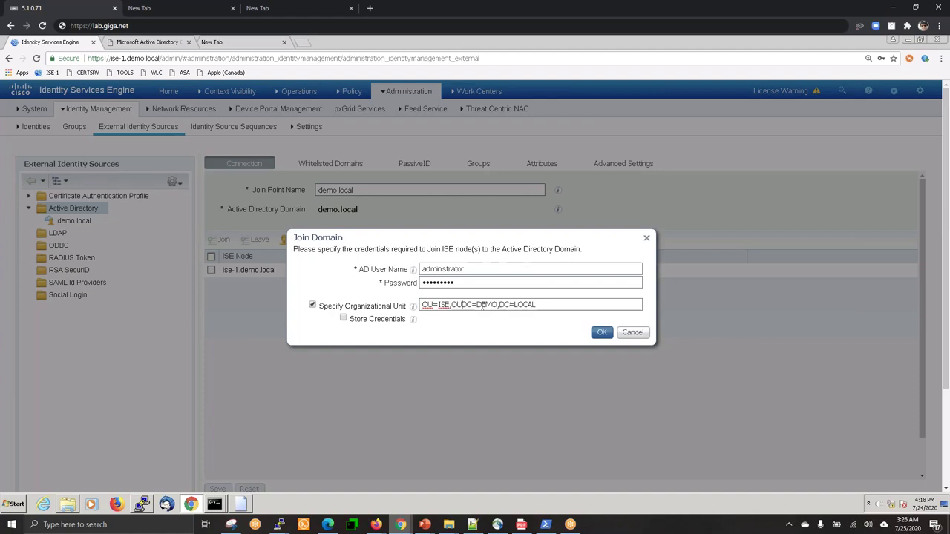
text(HCC,)
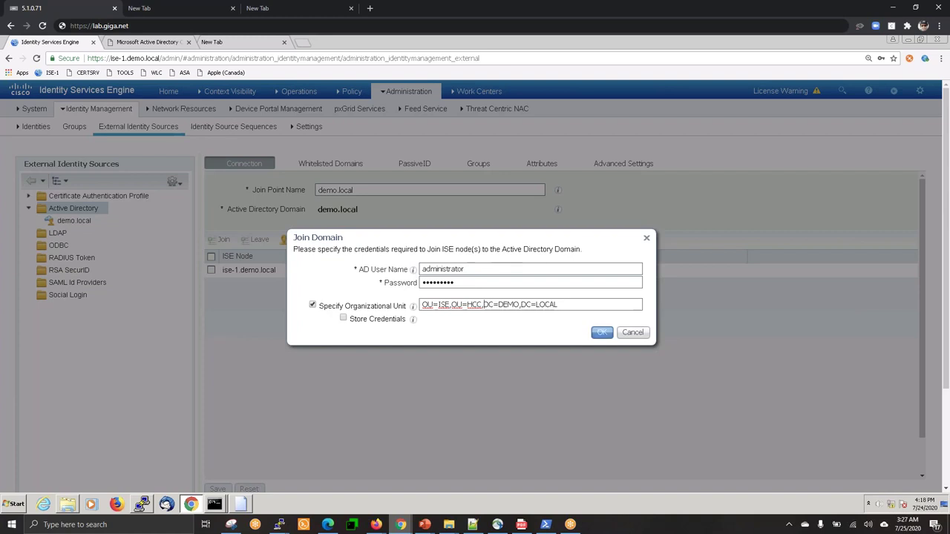
click(602, 333)
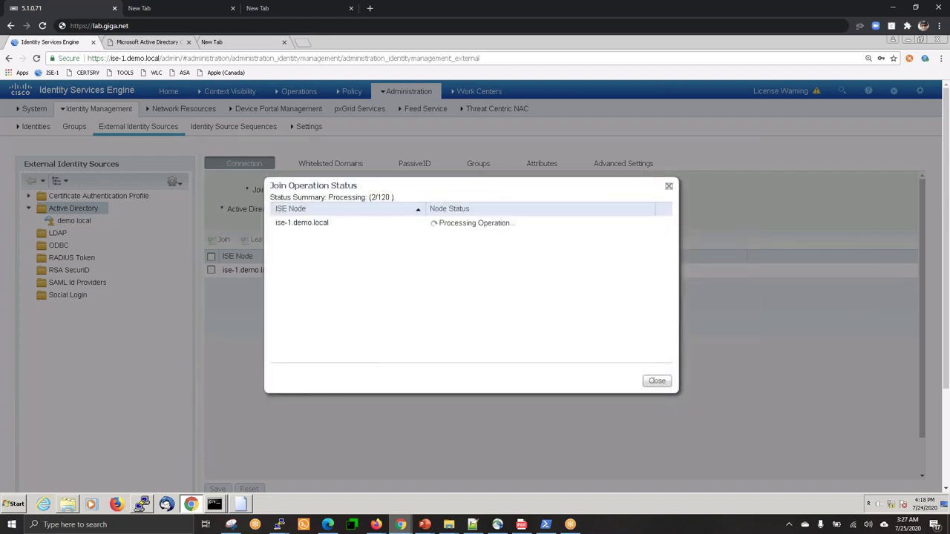
click(656, 382)
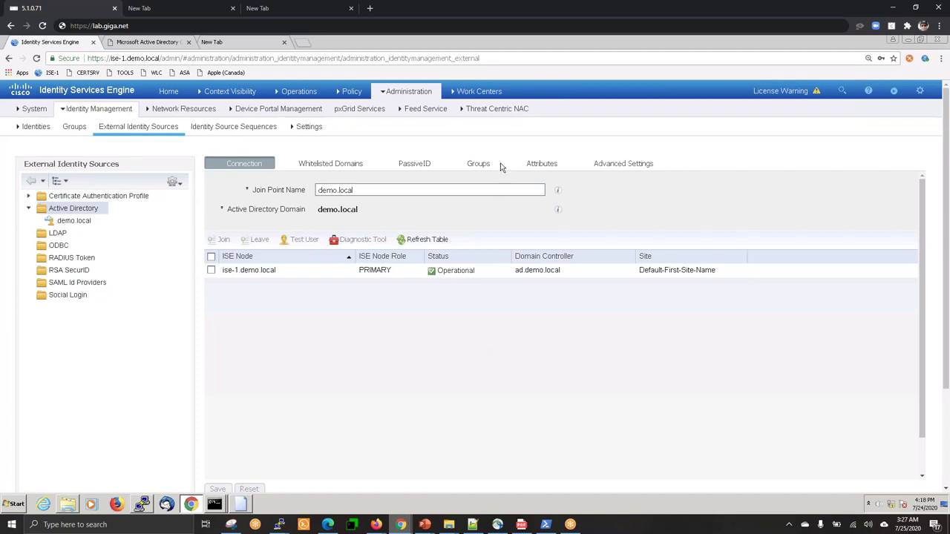
Start selecting groups from the directory for the demo.local join point and retrieve the domain's groups with * filters.
click(478, 164)
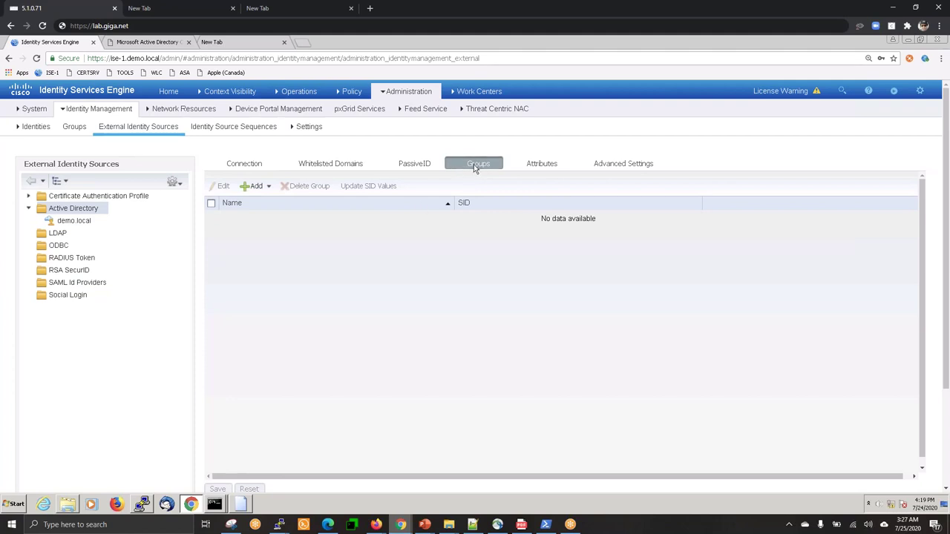
click(211, 204)
click(266, 189)
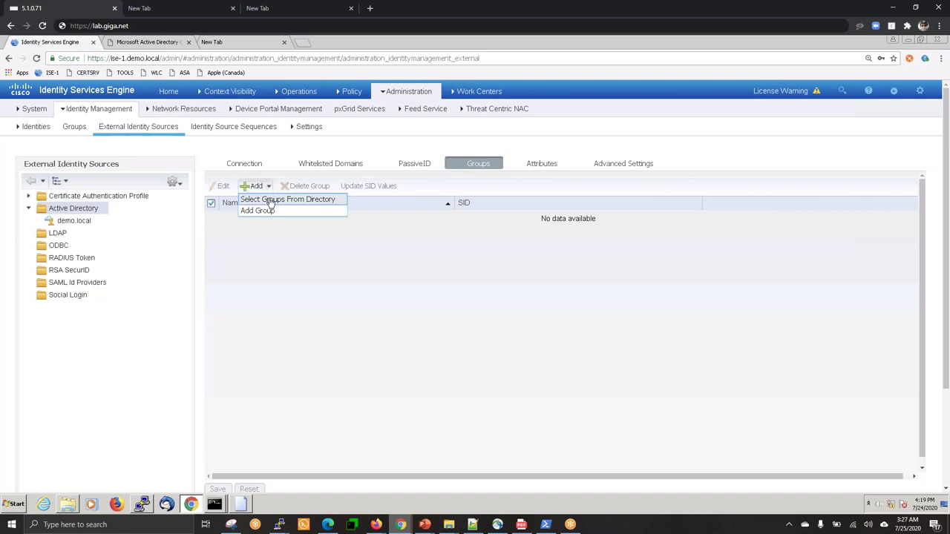
click(272, 201)
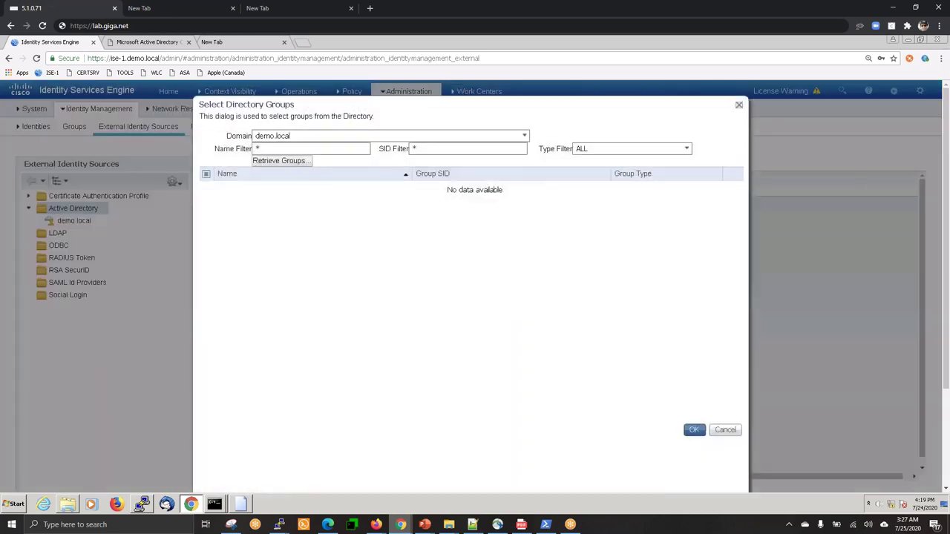
double_click(271, 147)
double_click(415, 148)
click(286, 162)
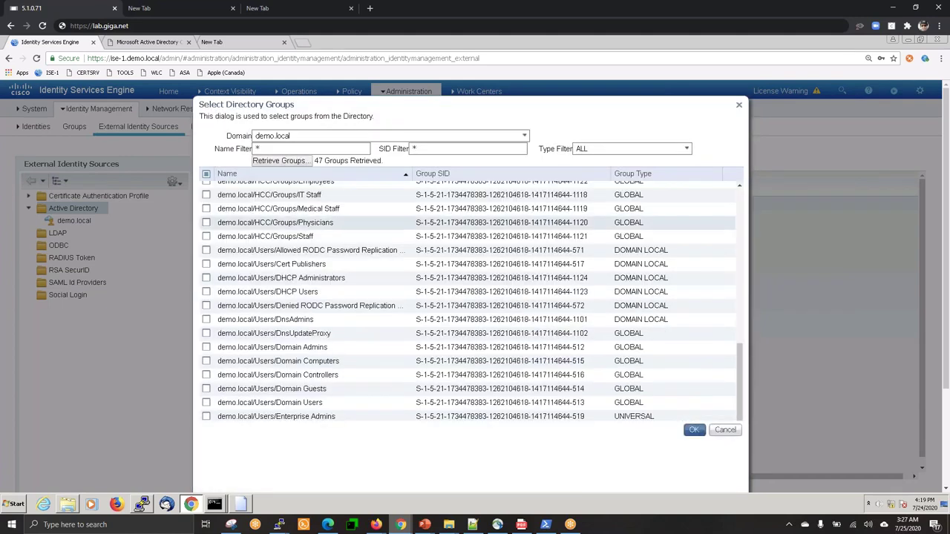
Add and save all retrieved groups except Incoming Forest Trust Builders, Network Configuration Operators and Performance Monitor Users.
click(207, 174)
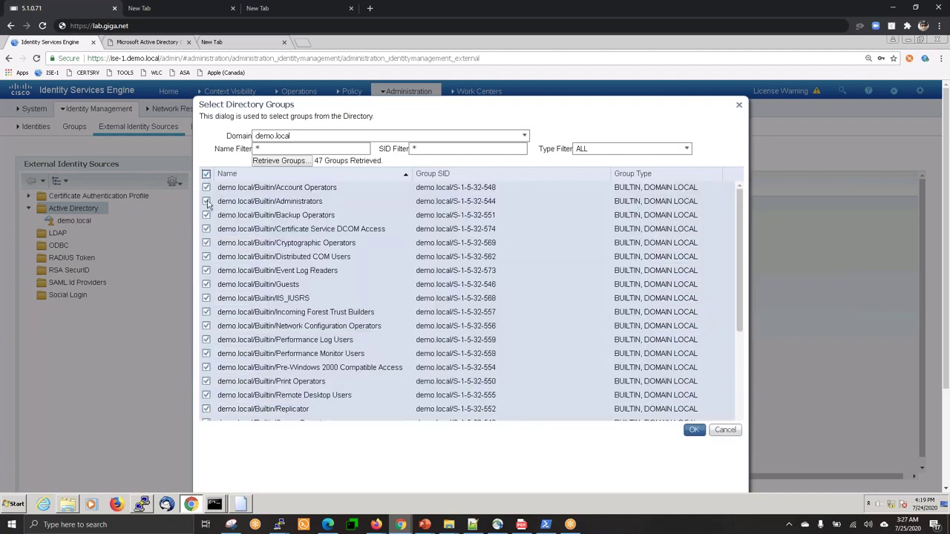
click(207, 312)
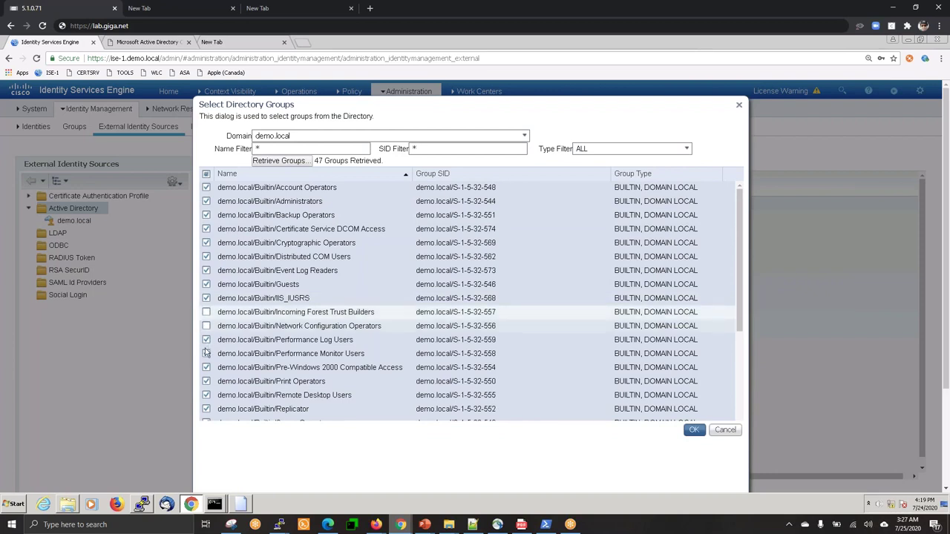
click(206, 327)
click(206, 354)
click(694, 431)
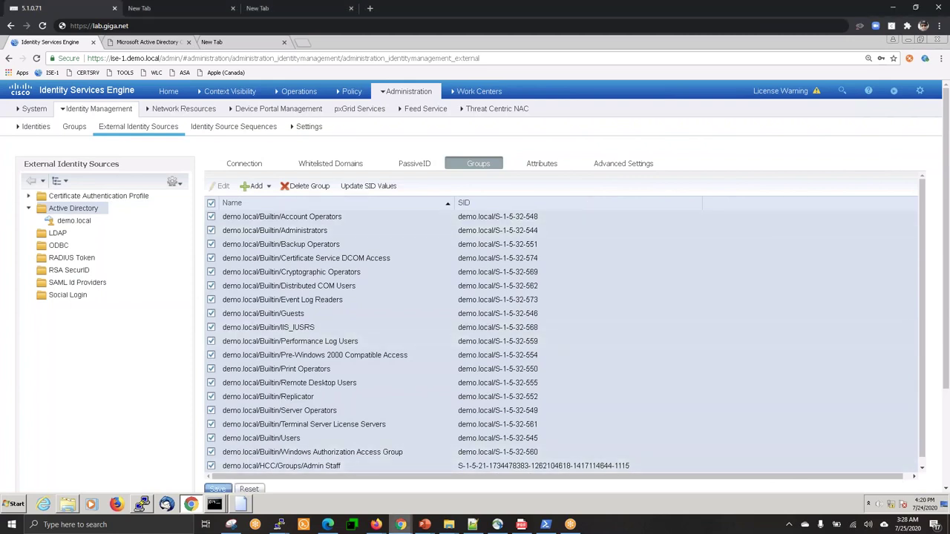
click(218, 490)
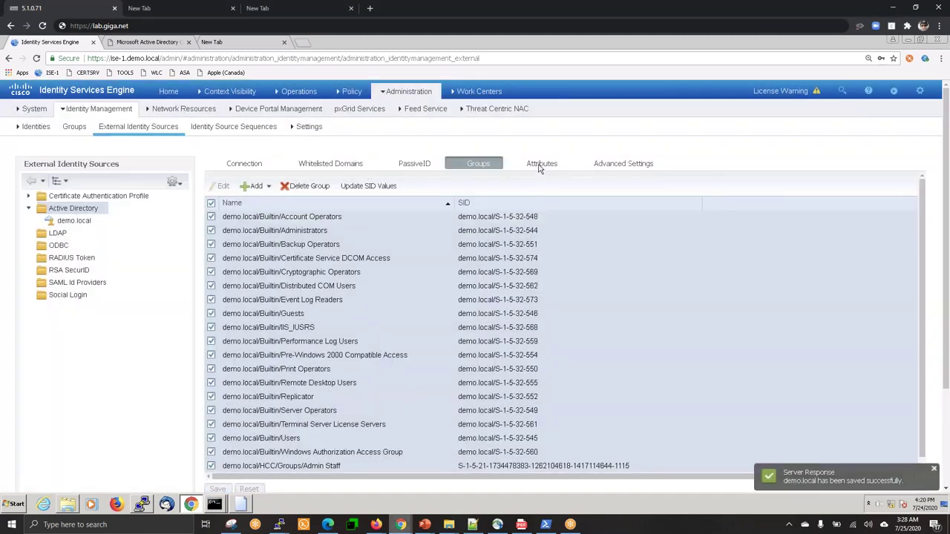
Start selecting attributes from the directory for demo.local and retrieve those of the sample account employee2.
click(542, 163)
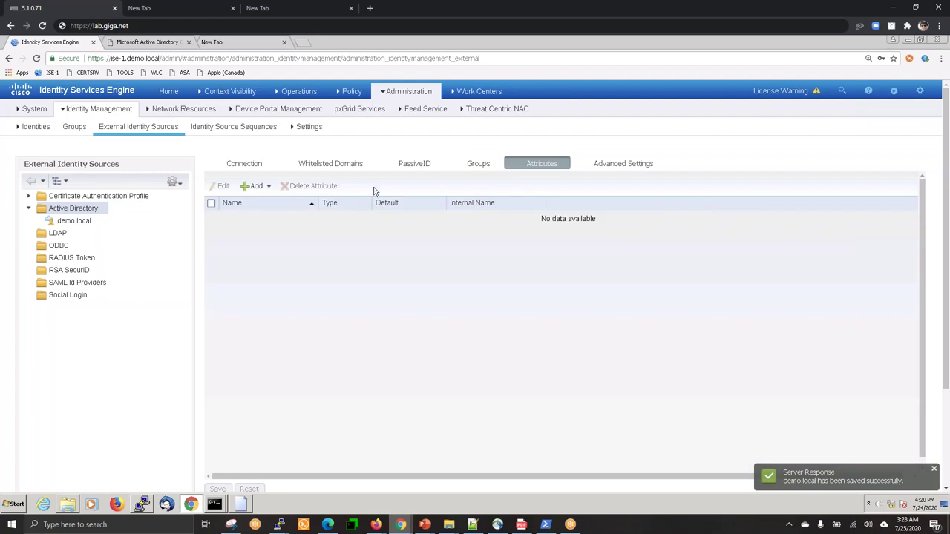
click(267, 186)
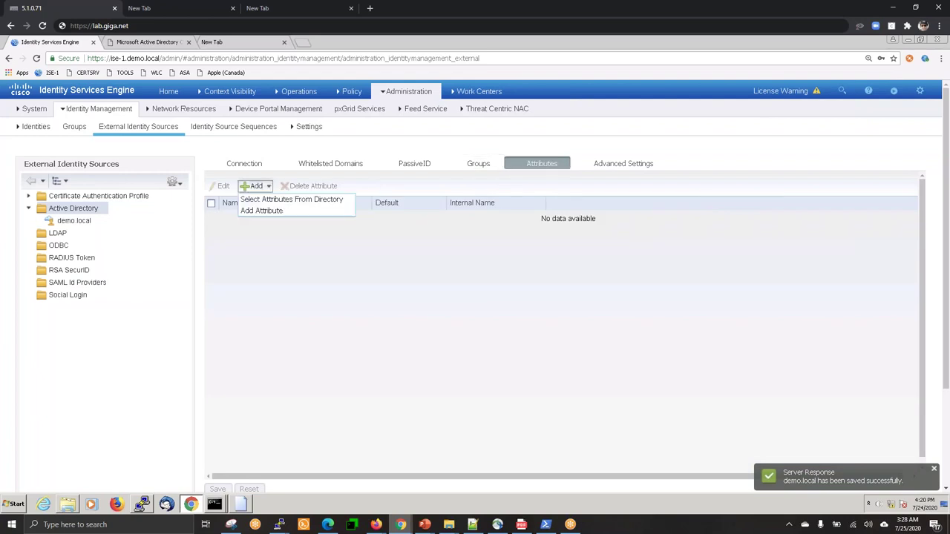
click(291, 199)
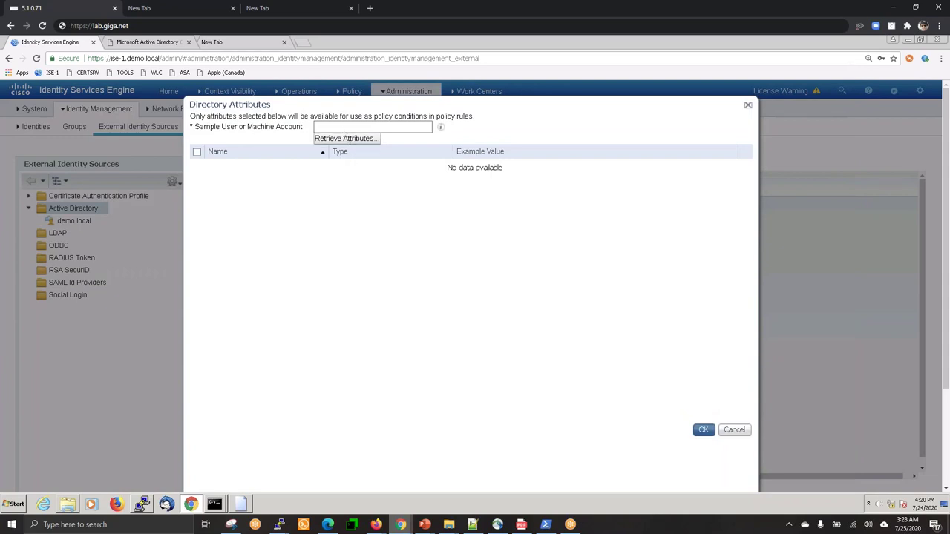
text(em)
text(ily)
text(ployee2)
click(375, 141)
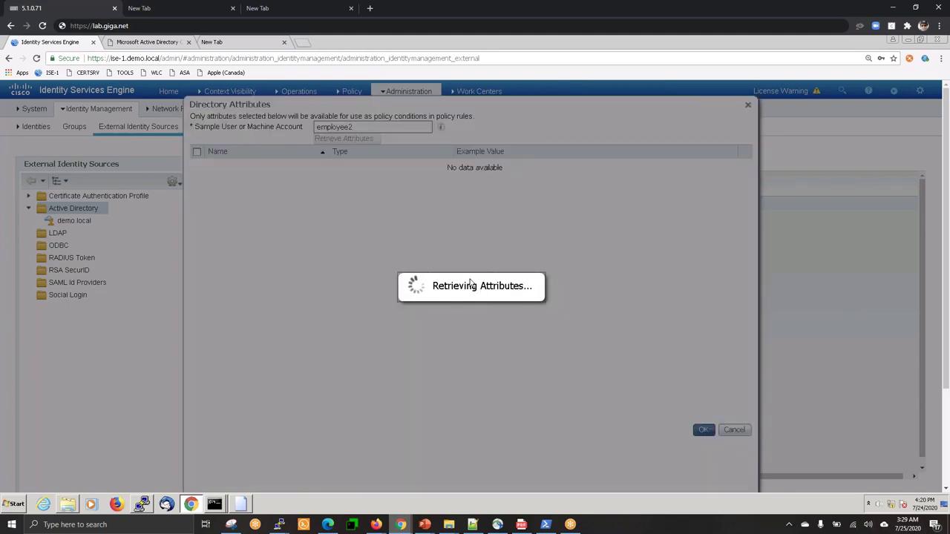
scroll(610, 263, down, 3)
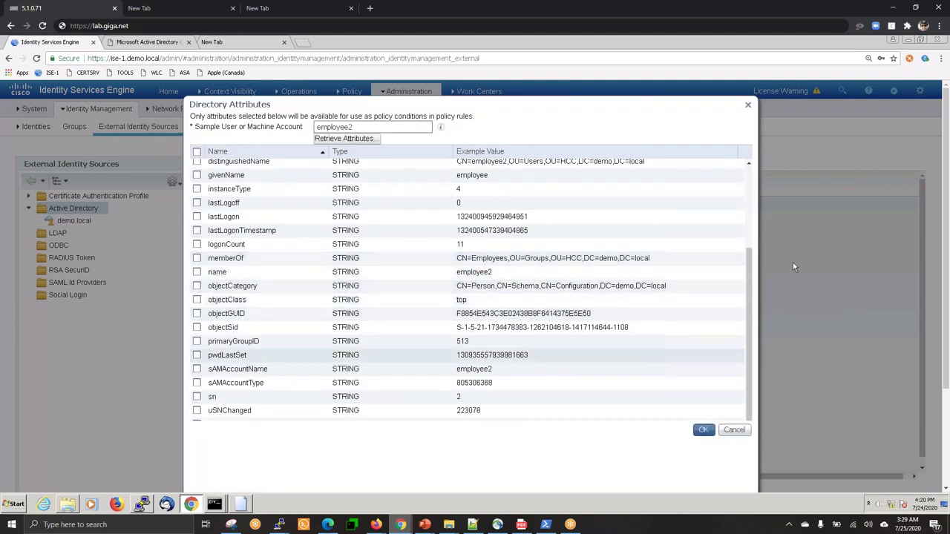
Add all retrieved attributes except badPasswordTime and badPwdCount to the join point and save.
click(196, 151)
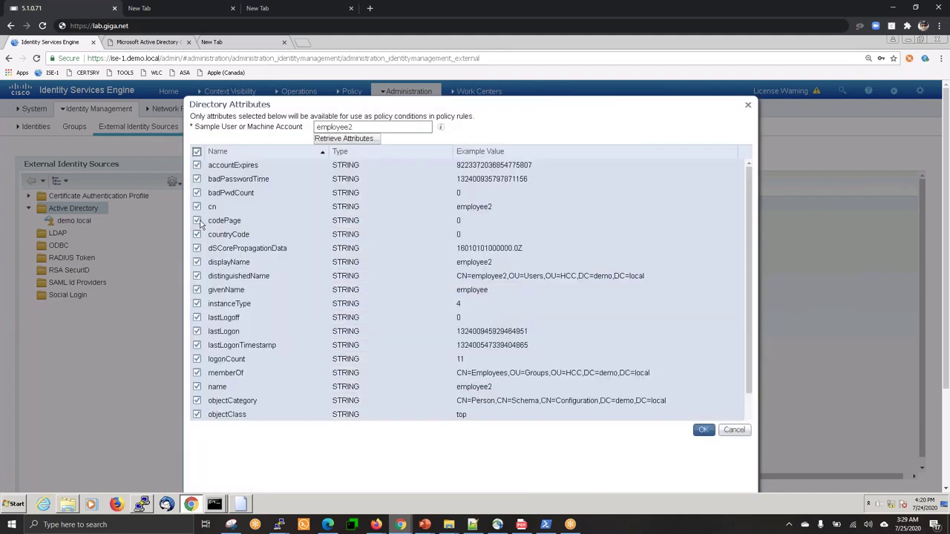
click(197, 179)
click(196, 193)
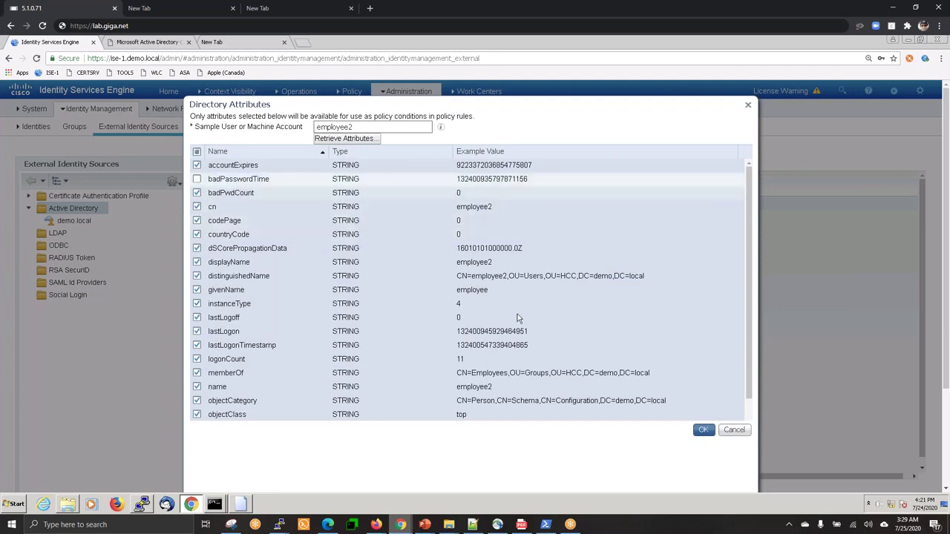
click(703, 431)
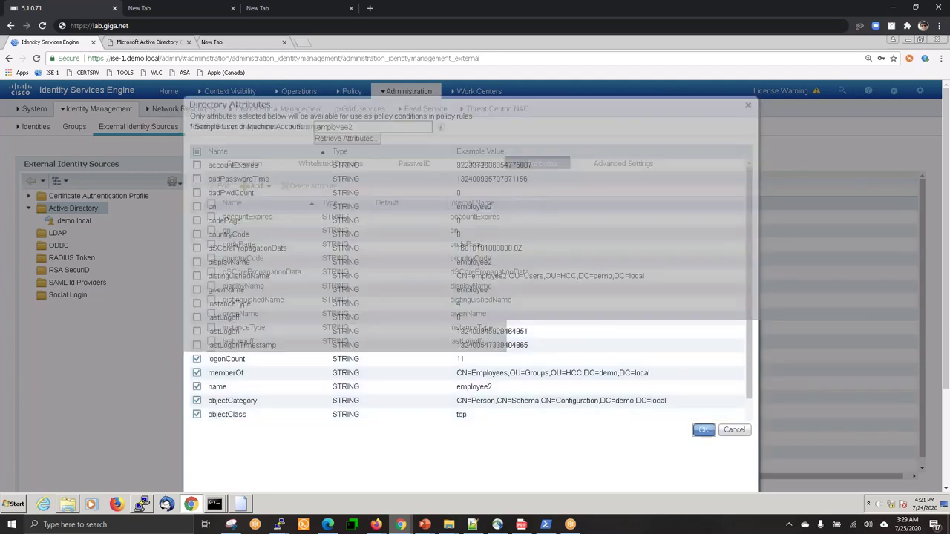
click(218, 489)
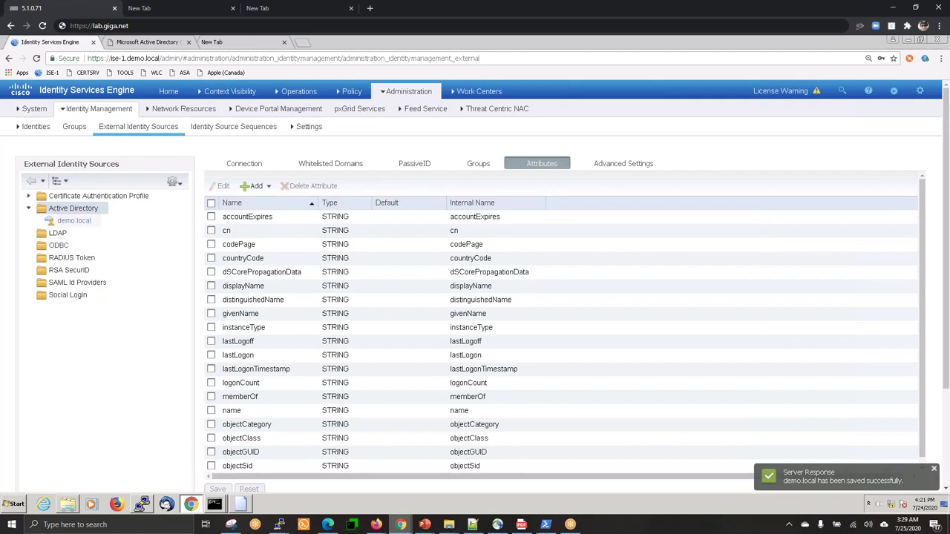
Open the Active Directory Diagnostic Tool for ise-1.demo.local from the demo.local join point and run its tests now.
click(73, 220)
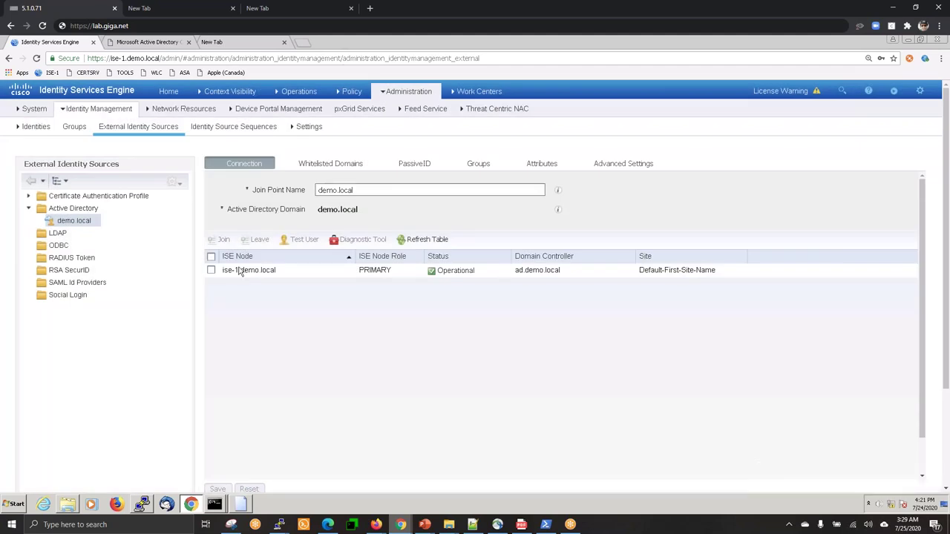
click(212, 258)
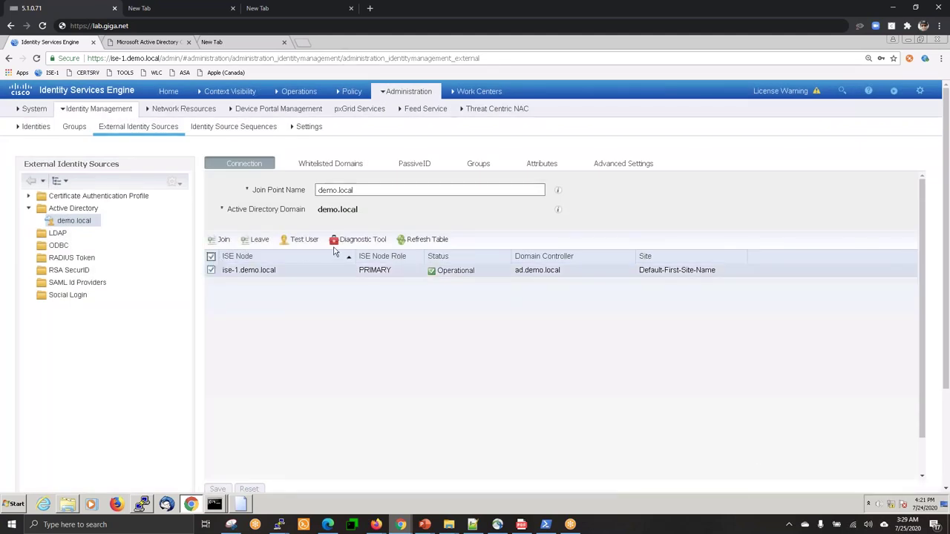
click(360, 240)
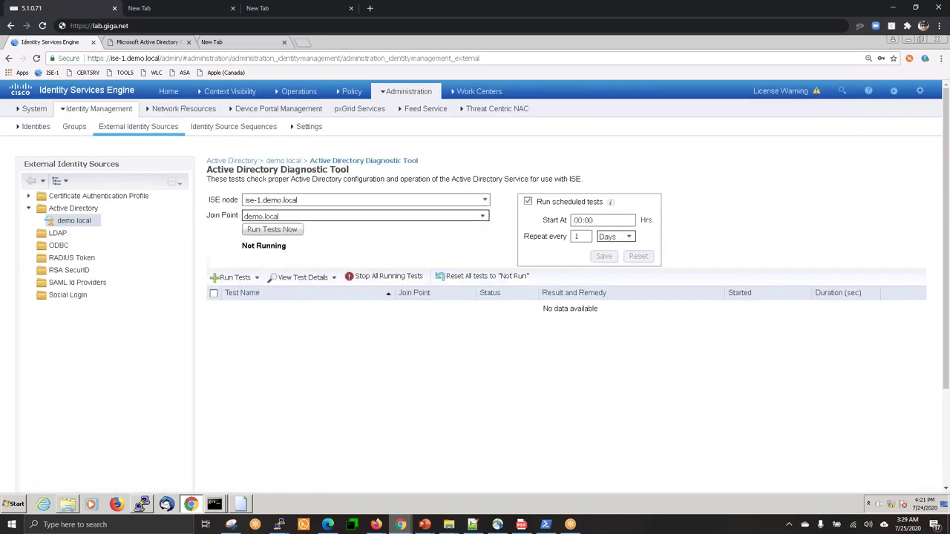
click(279, 231)
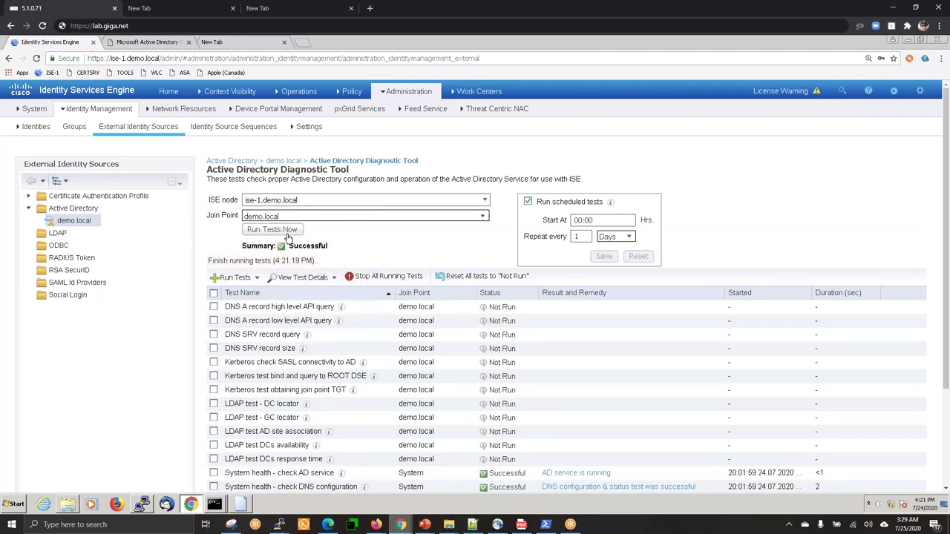
Run all Active Directory diagnostic tests for demo.local and review the DNS, Kerberos, LDAP and system health results.
click(256, 279)
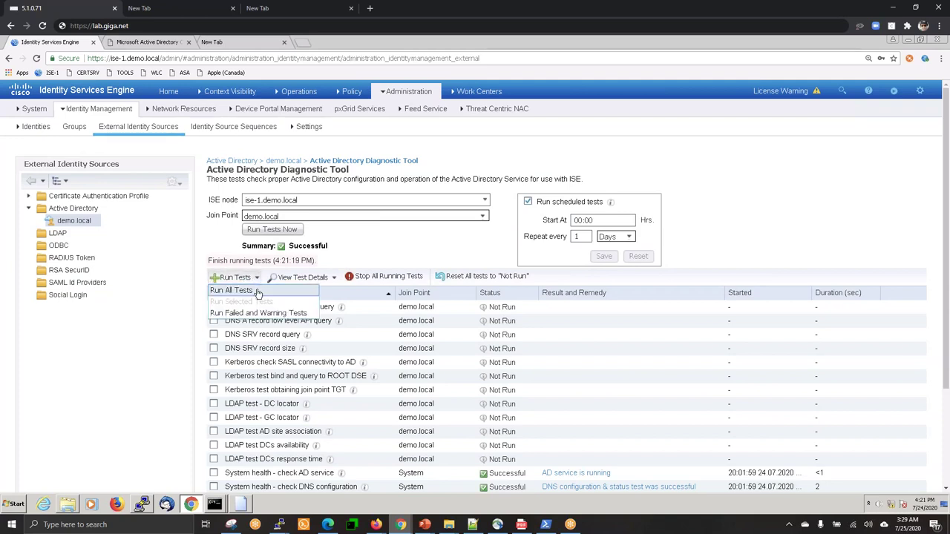
click(259, 297)
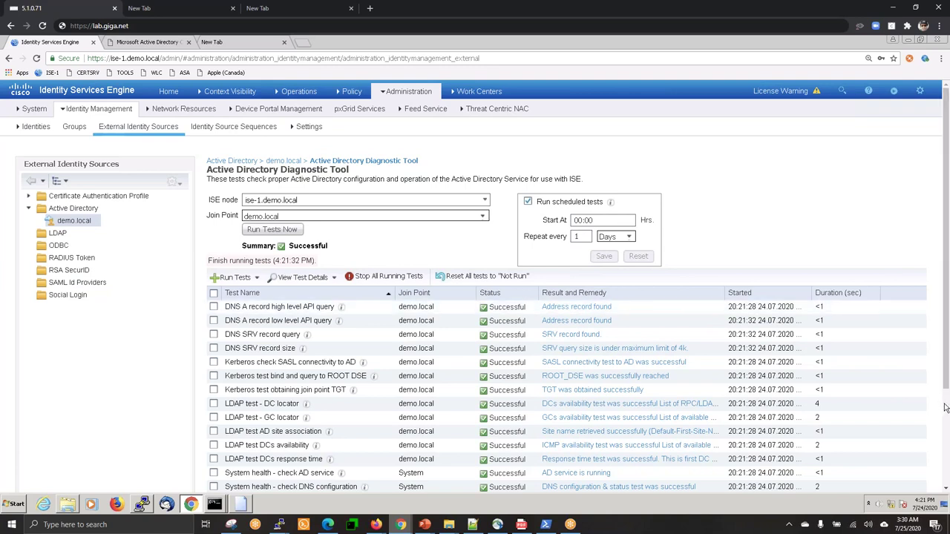
scroll(947, 407, down, 2)
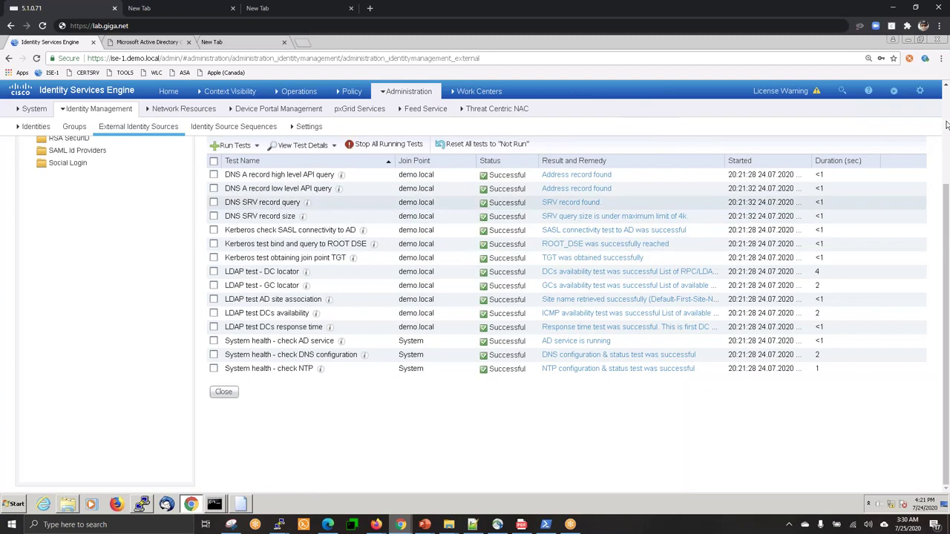
scroll(694, 140, up, 2)
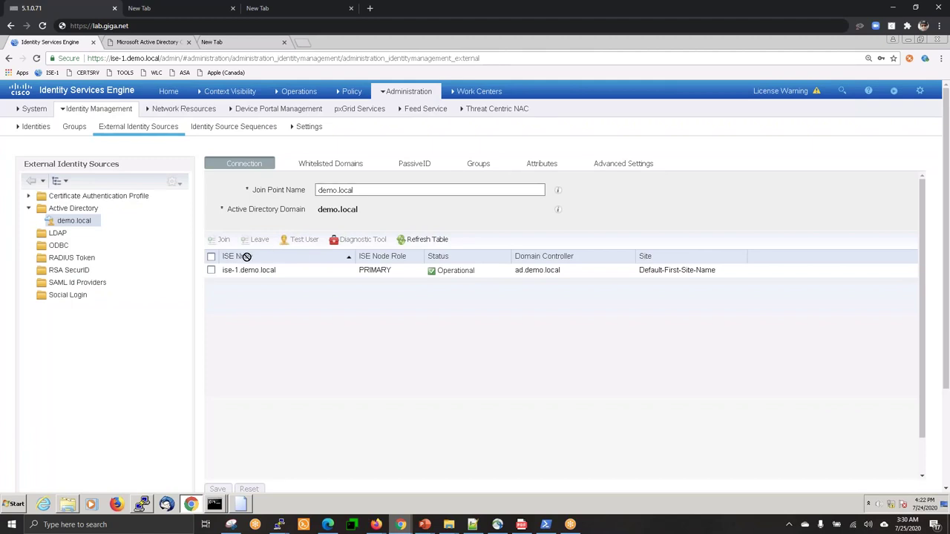
Run a Lookup user test for employee2 on ise-1.demo.local, retrieving groups and attributes.
click(211, 258)
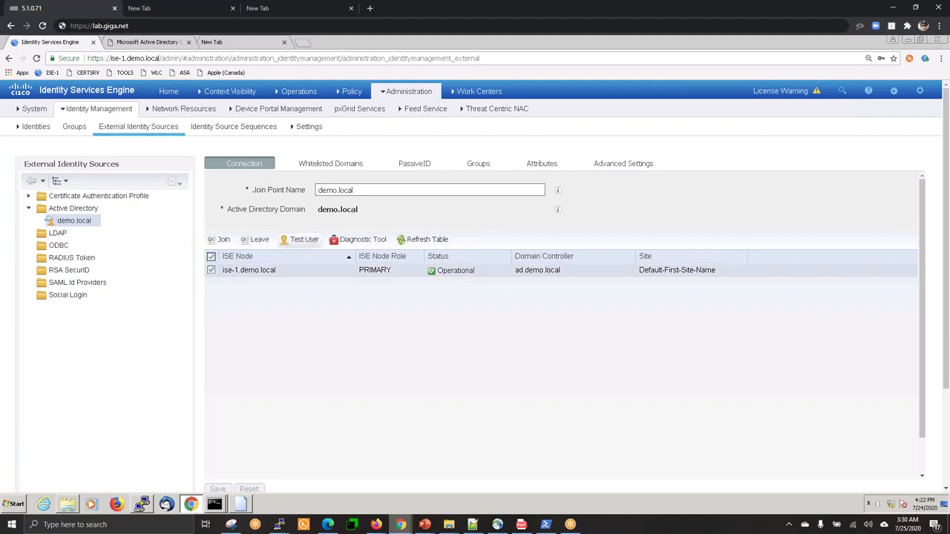
click(302, 239)
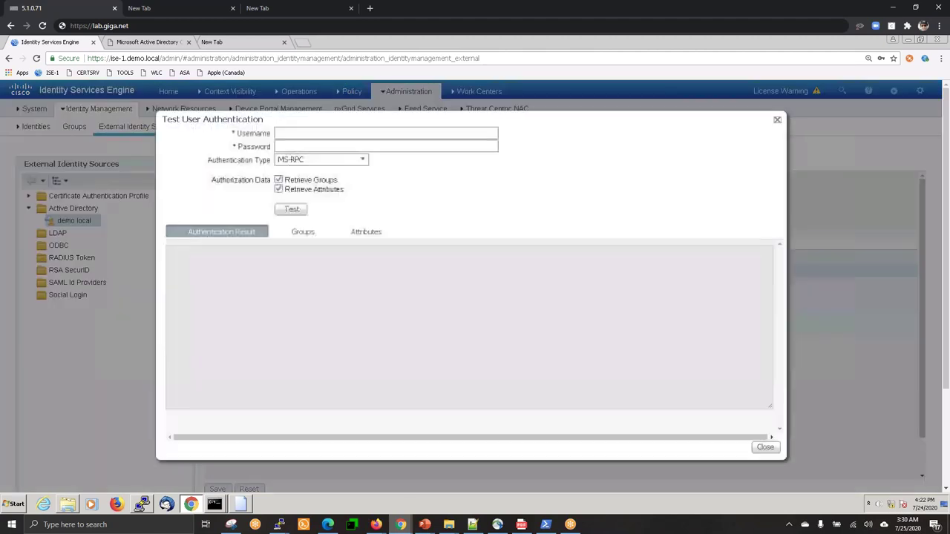
click(355, 136)
text(emp)
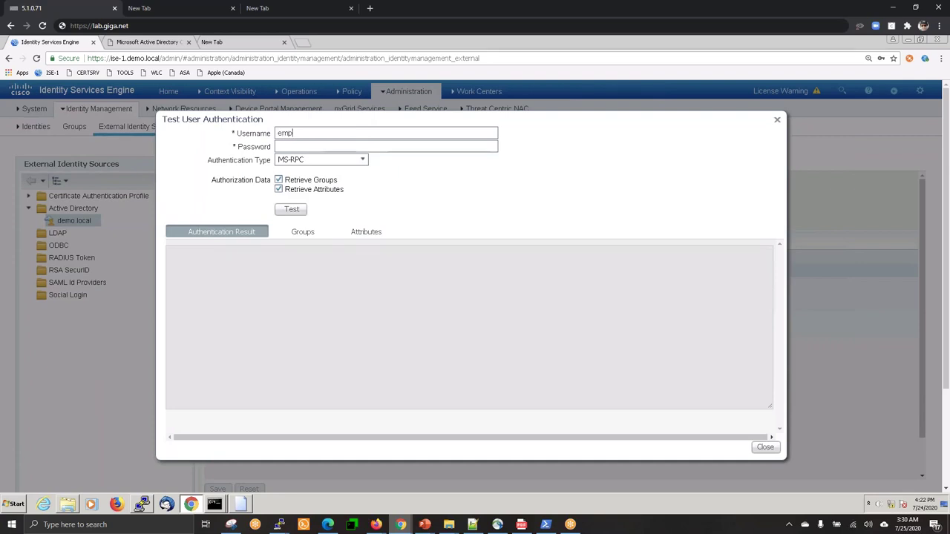
text(loyee2)
click(297, 159)
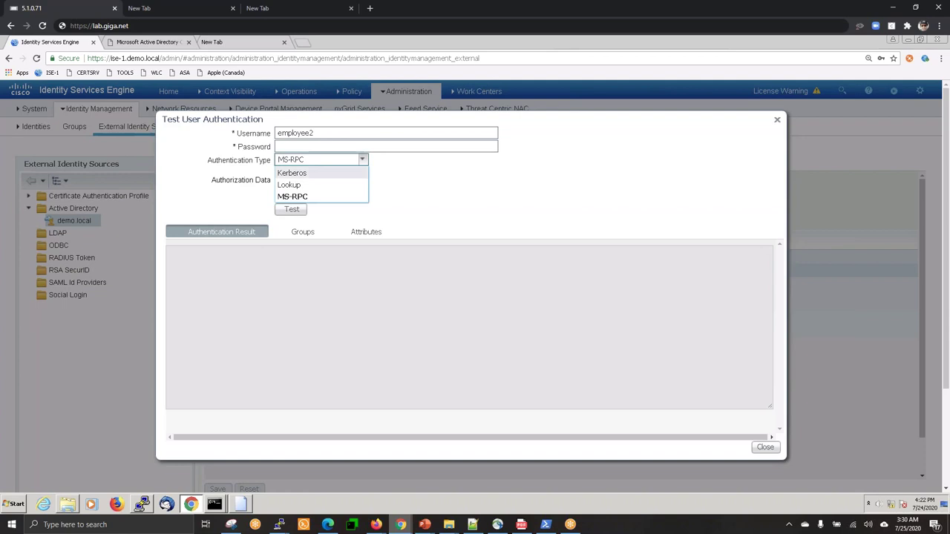
click(299, 185)
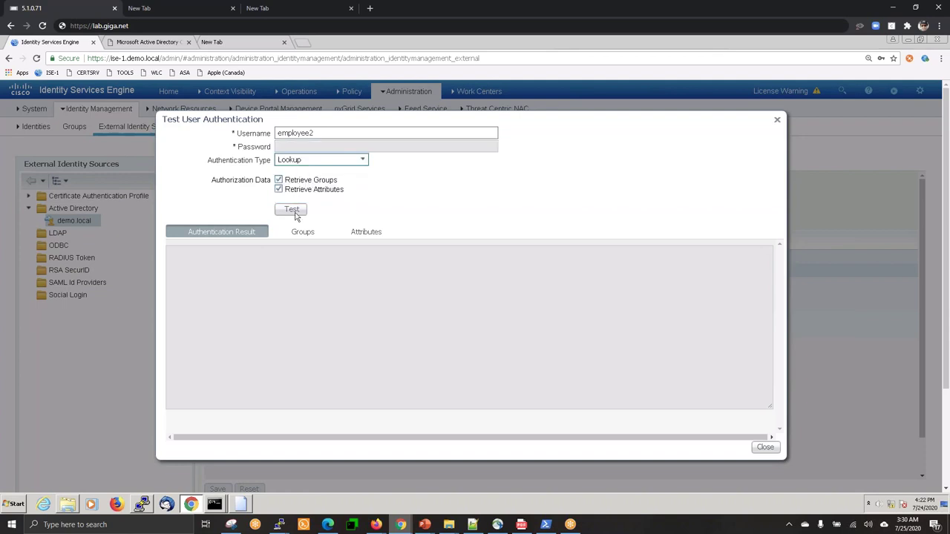
click(292, 210)
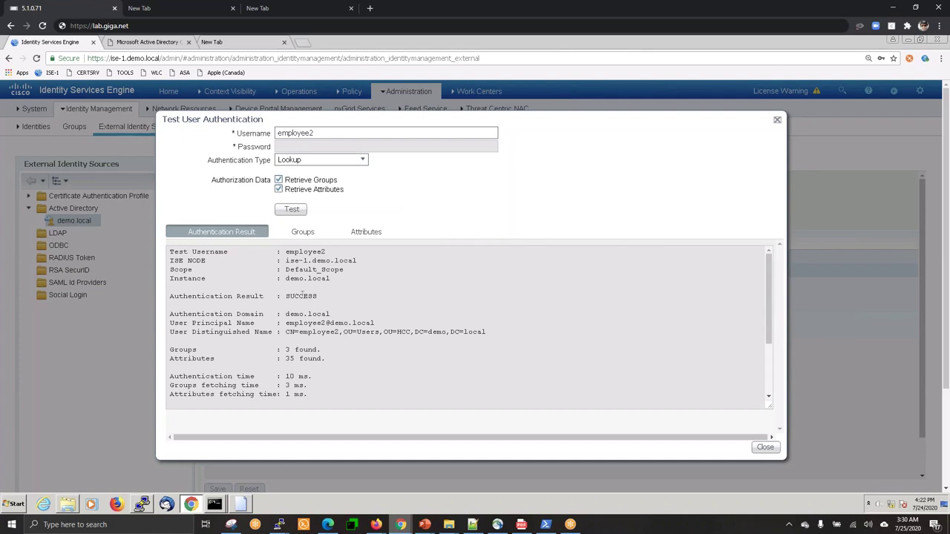
Review the Lookup test's authentication result, groups and attributes for employee2.
double_click(302, 296)
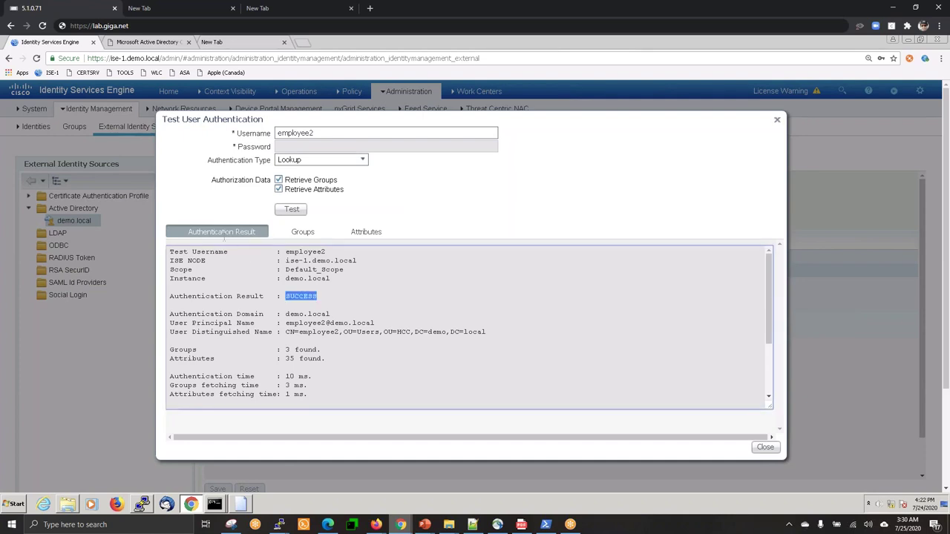
click(301, 234)
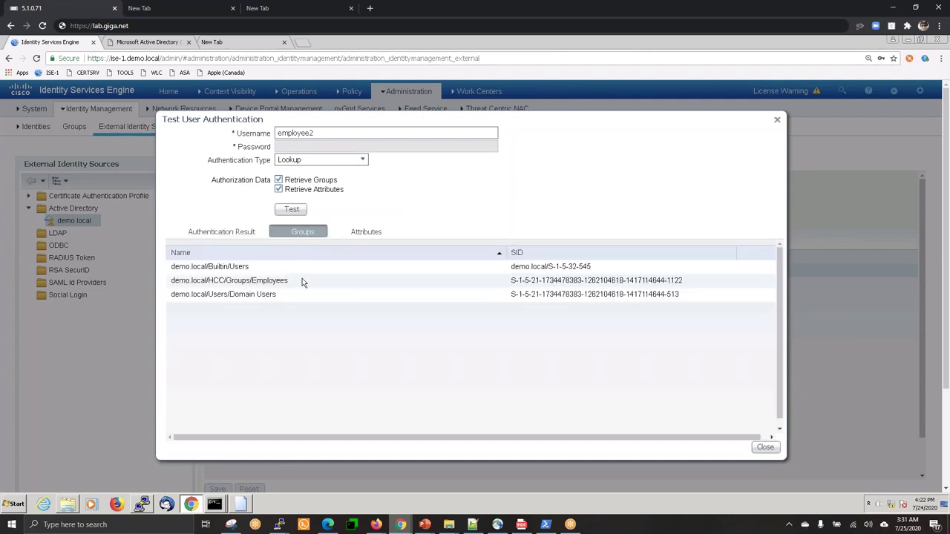
click(366, 232)
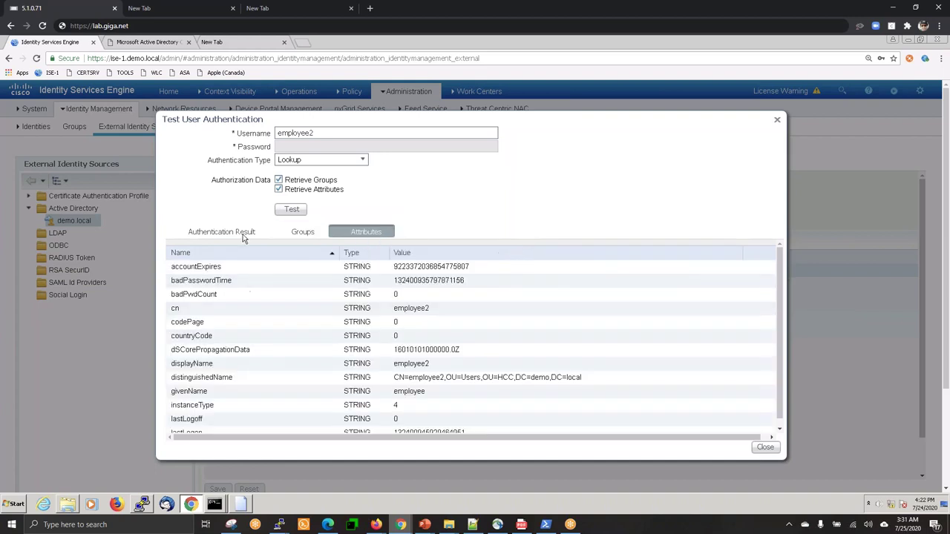
click(290, 210)
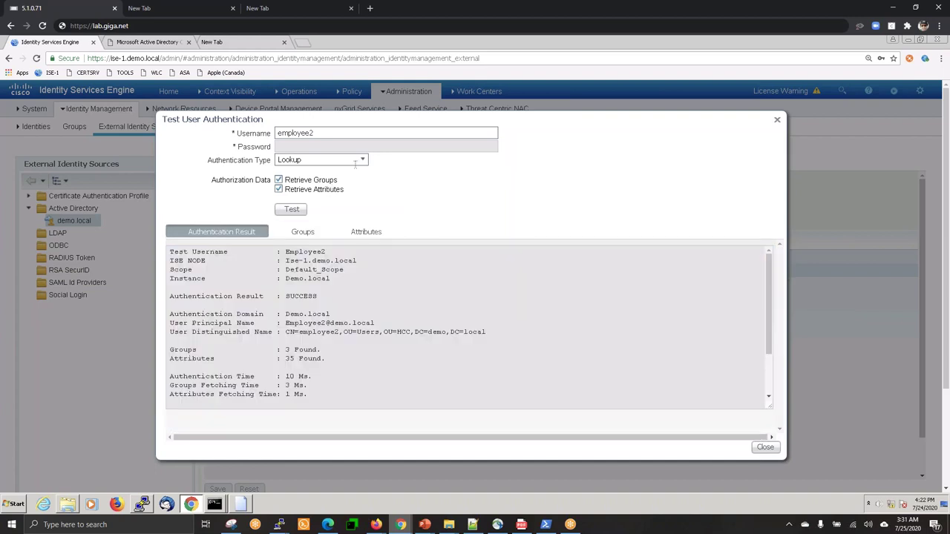
Switch the authentication type to MS-RPC, enter the account password and run the user test for employee2.
click(363, 160)
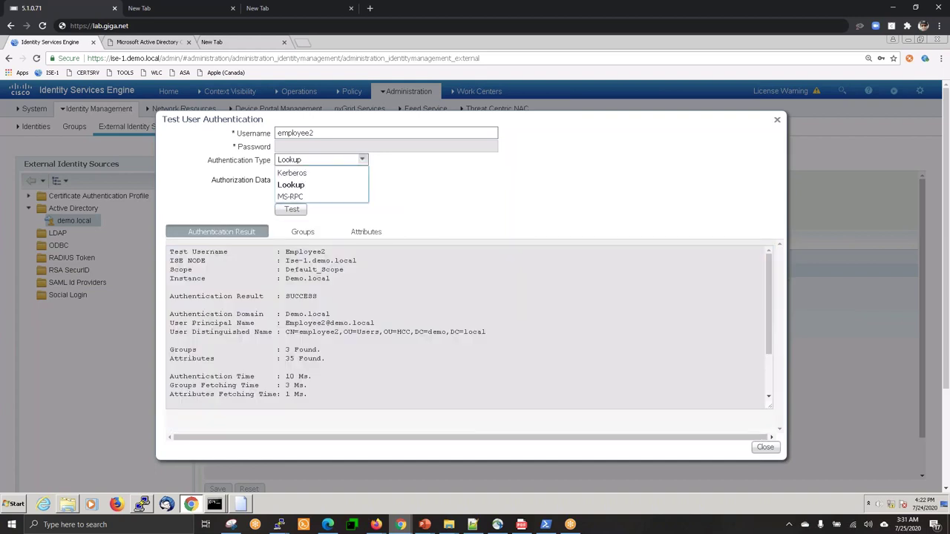
click(293, 197)
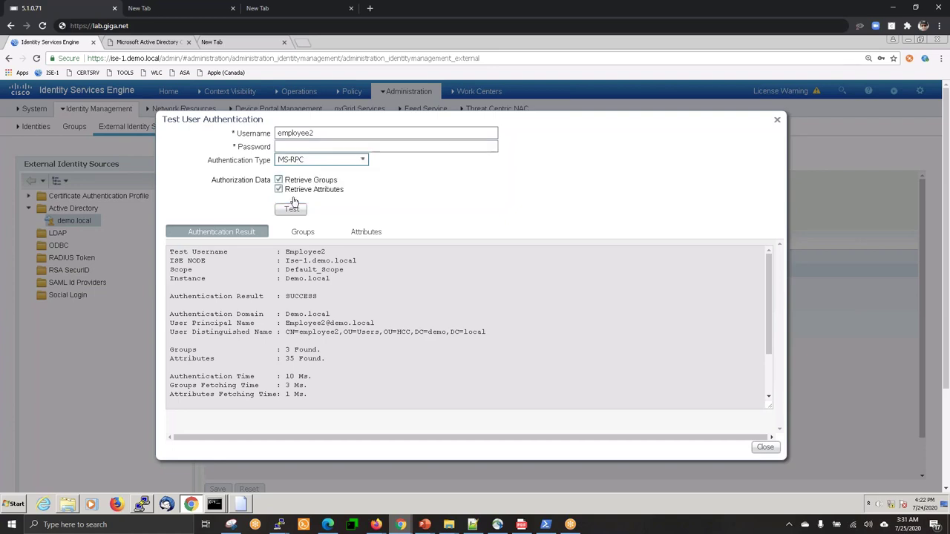
click(305, 146)
text(*********)
click(292, 209)
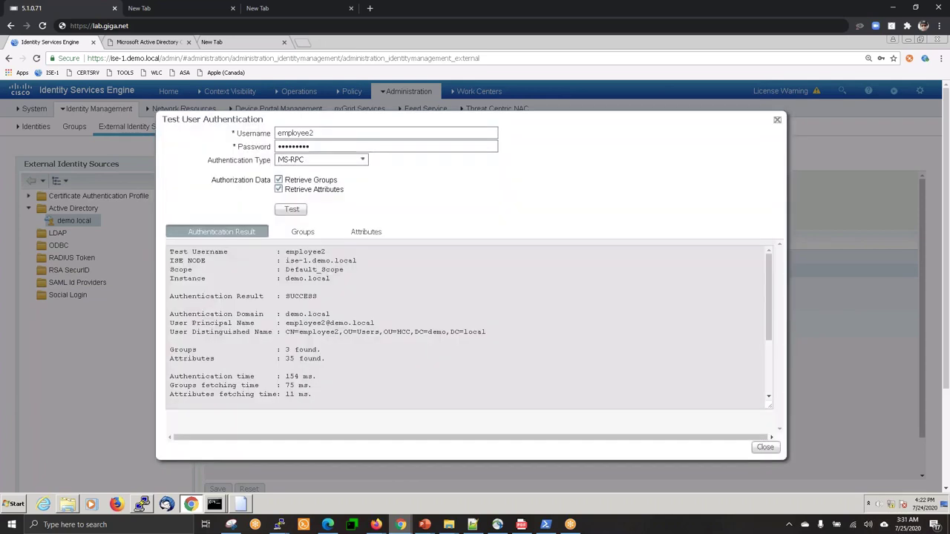
Review the MS-RPC test's authentication result, groups and attributes, and close the user test.
triple_click(304, 297)
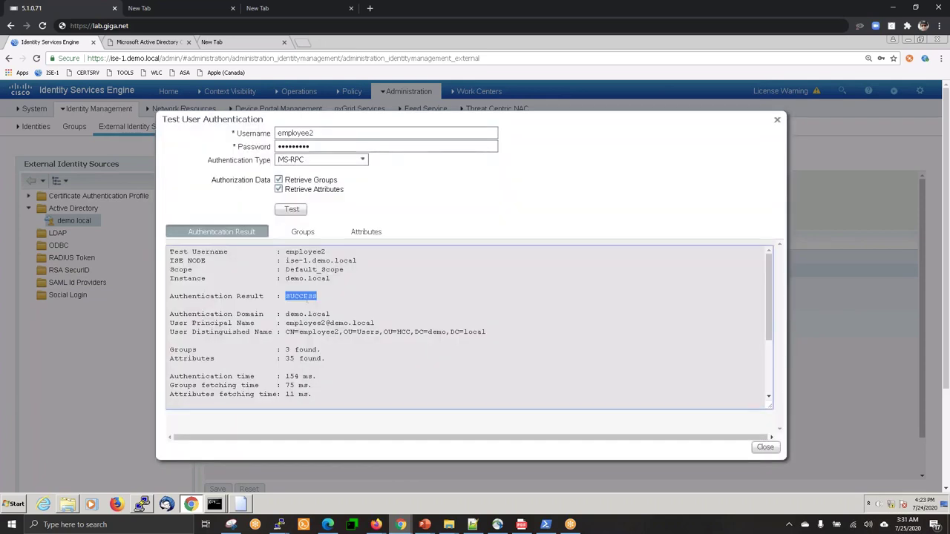
click(302, 233)
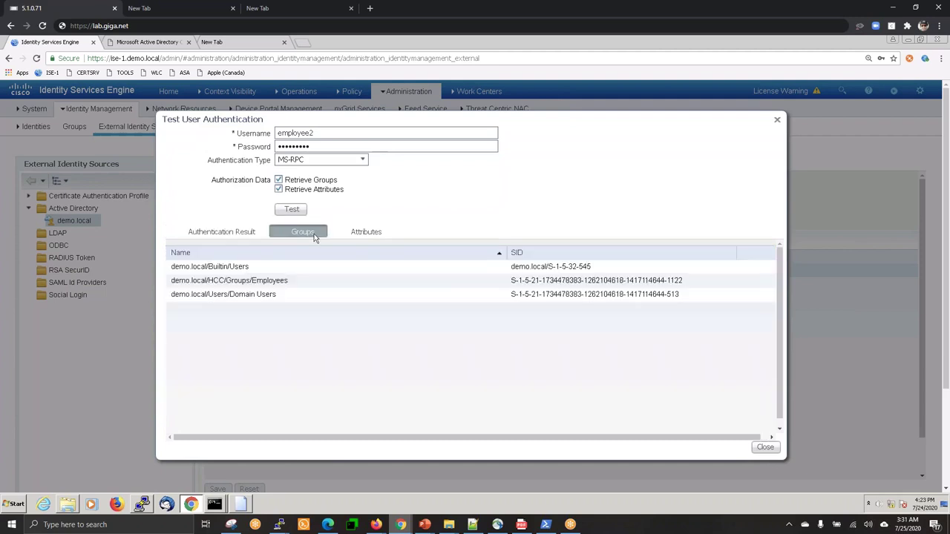
click(365, 233)
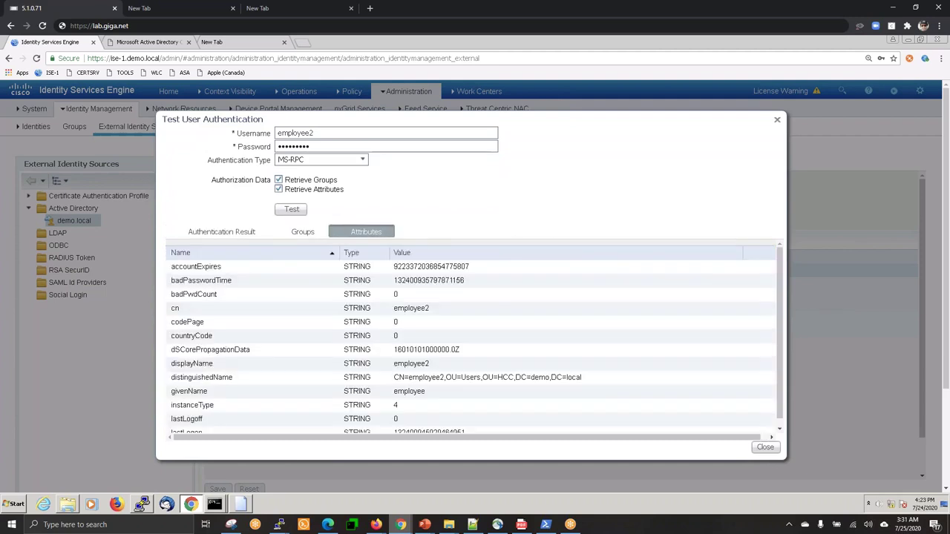
click(777, 120)
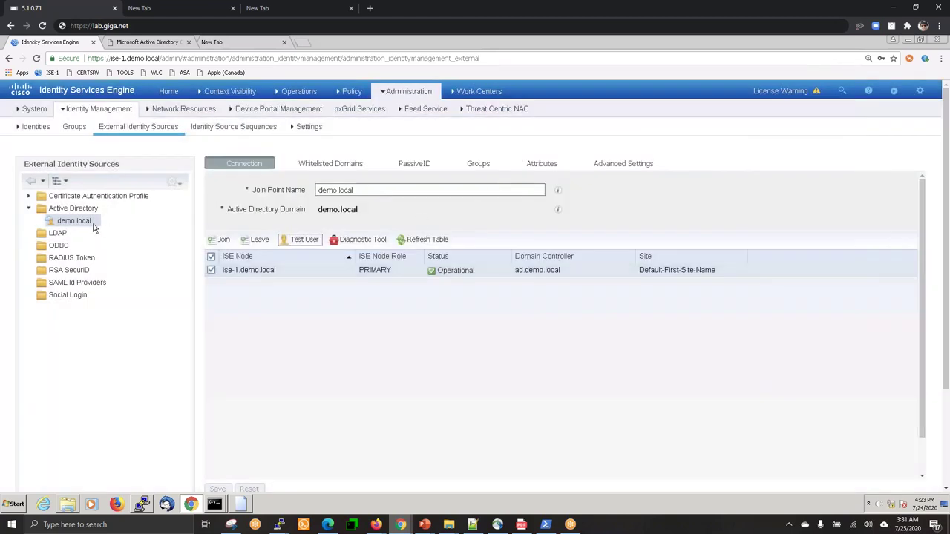